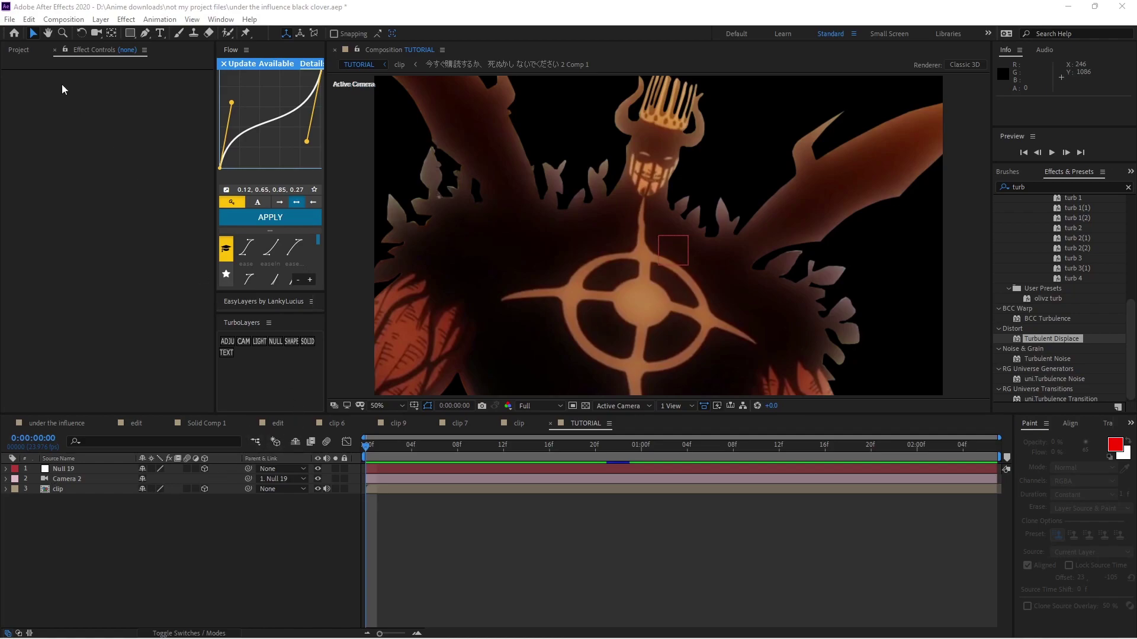
- Add Thundersky footage.mov beneath the clip layer in the TUTORIAL composition and make it a 3D layer
{"action": "left_click", "coordinate": [18, 51]}
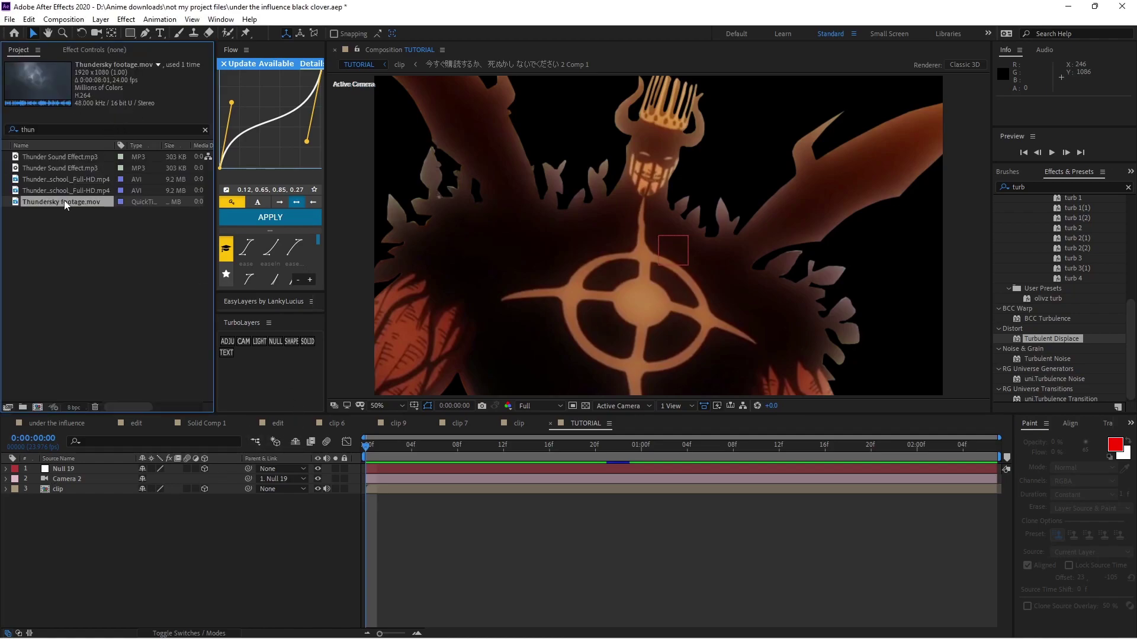
{"action": "left_click_drag", "start_coordinate": [65, 204], "coordinate": [364, 496]}
{"action": "left_click_drag", "start_coordinate": [367, 455], "coordinate": [334, 485]}
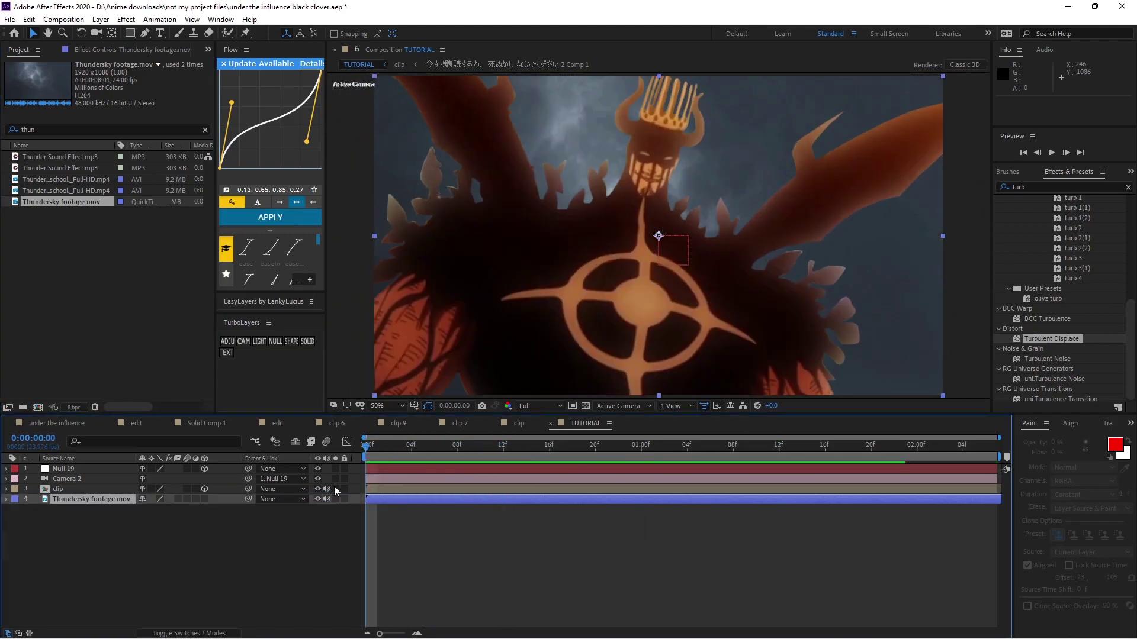
{"action": "left_click", "coordinate": [205, 498]}
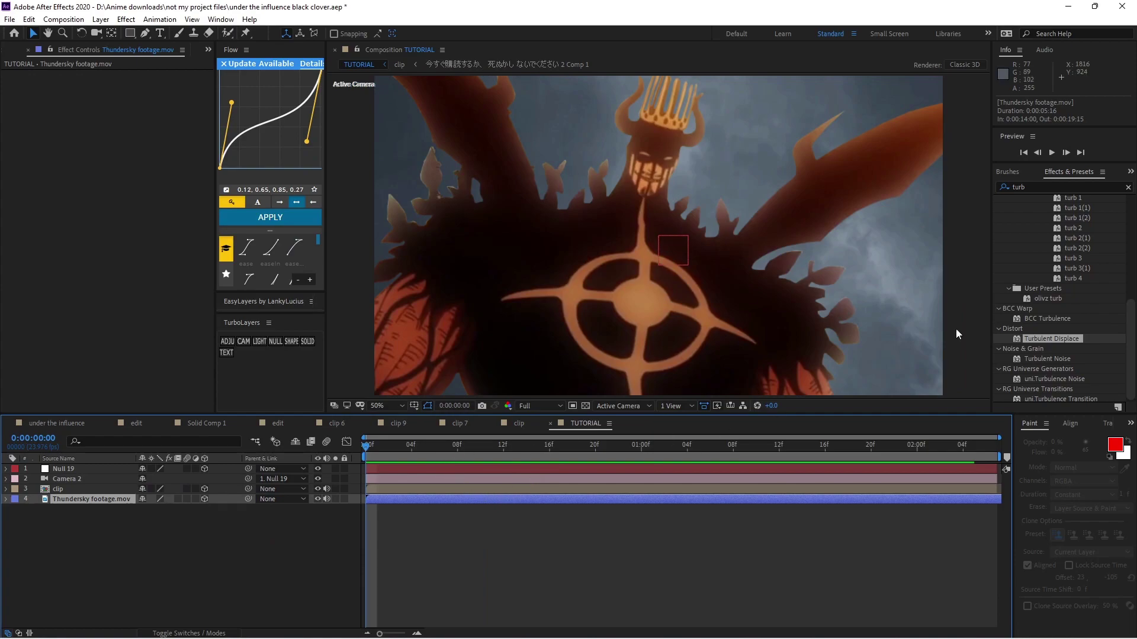
- Find the Curves effect and apply it to the Thundersky footage layer, showing the composition at frame 19
{"action": "left_click_drag", "start_coordinate": [1066, 187], "coordinate": [961, 190]}
{"action": "key", "text": "BackSpace"}
{"action": "type", "text": "curves"}
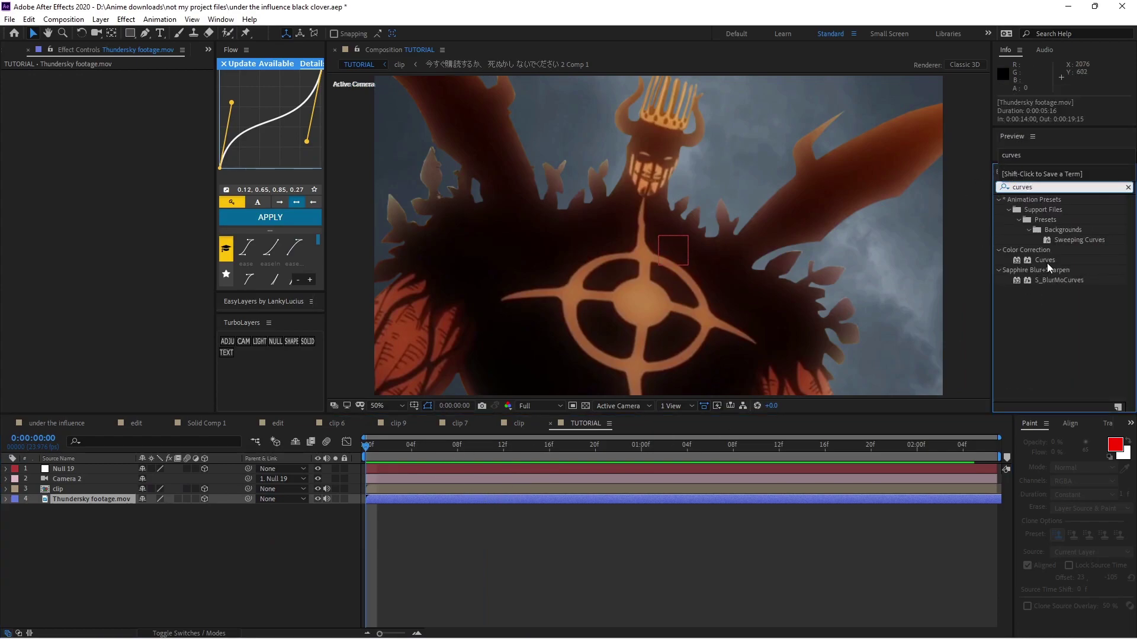
{"action": "left_click_drag", "start_coordinate": [1046, 261], "coordinate": [407, 503]}
{"action": "left_click_drag", "start_coordinate": [415, 445], "coordinate": [584, 466]}
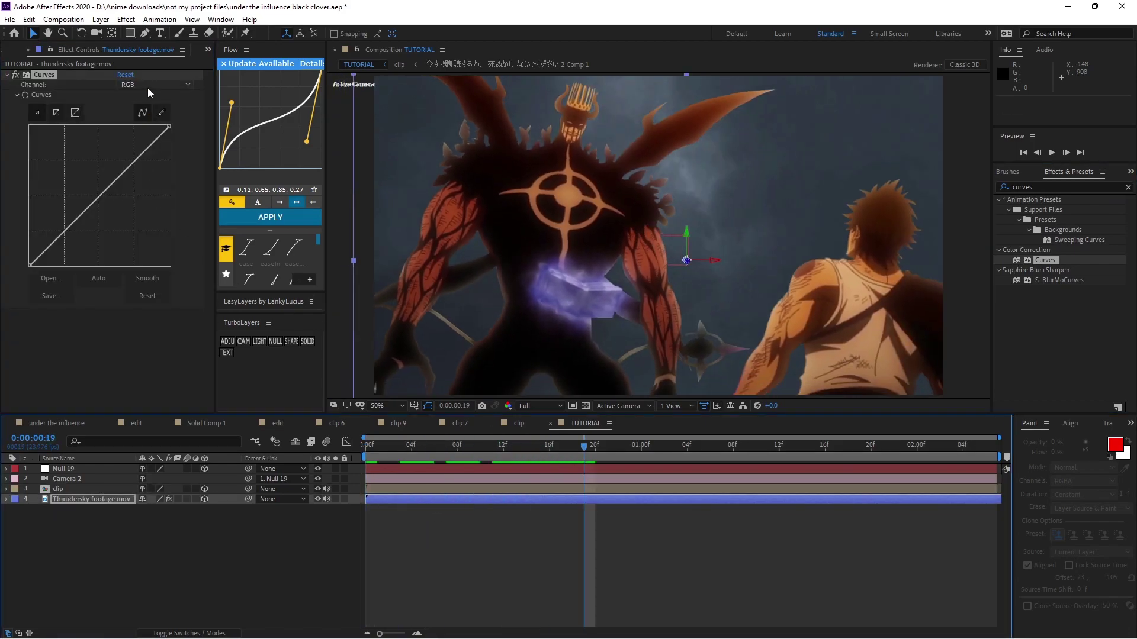
- In the Thundersky footage's Curves, lower the red midtones slightly, raise the green a little and raise the blue more
{"action": "left_click", "coordinate": [146, 85]}
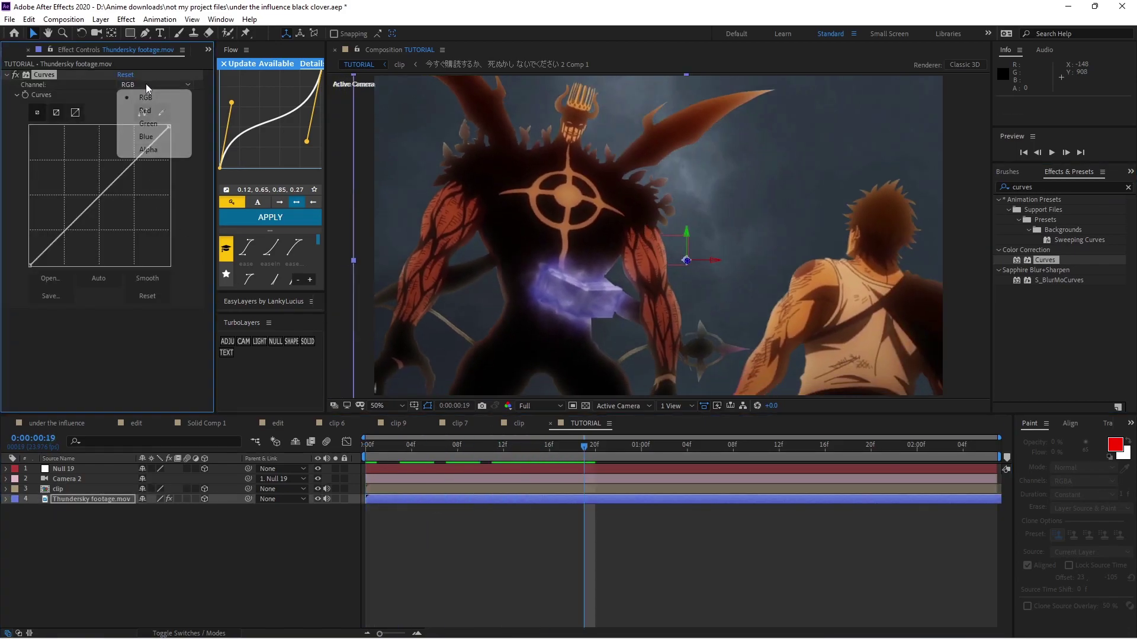
{"action": "left_click", "coordinate": [145, 111]}
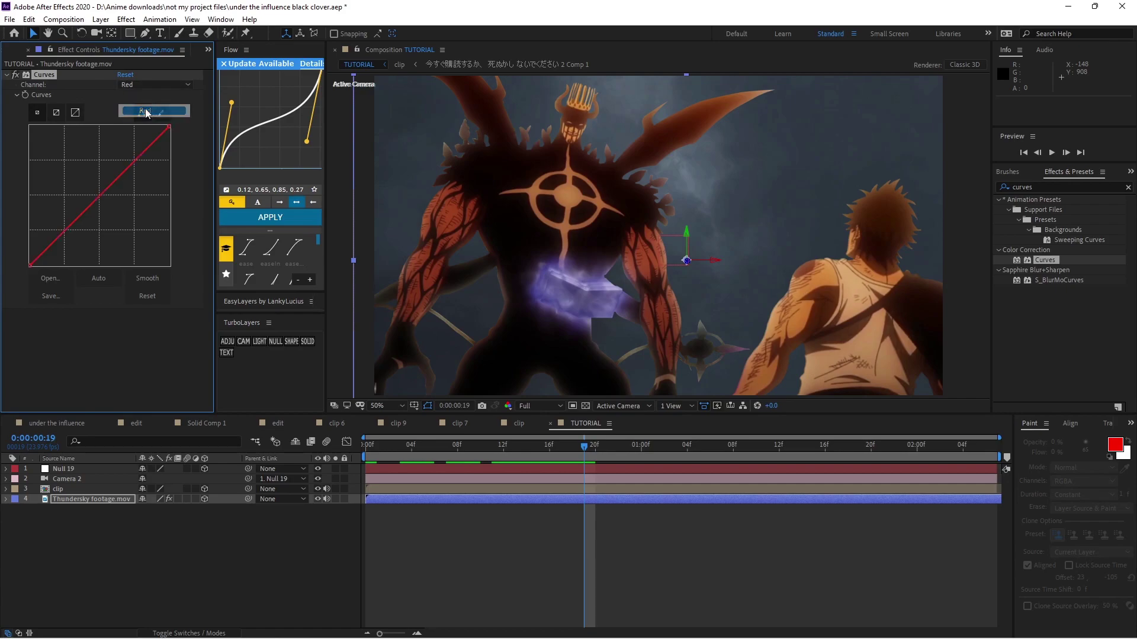
{"action": "left_click_drag", "start_coordinate": [95, 199], "coordinate": [101, 205]}
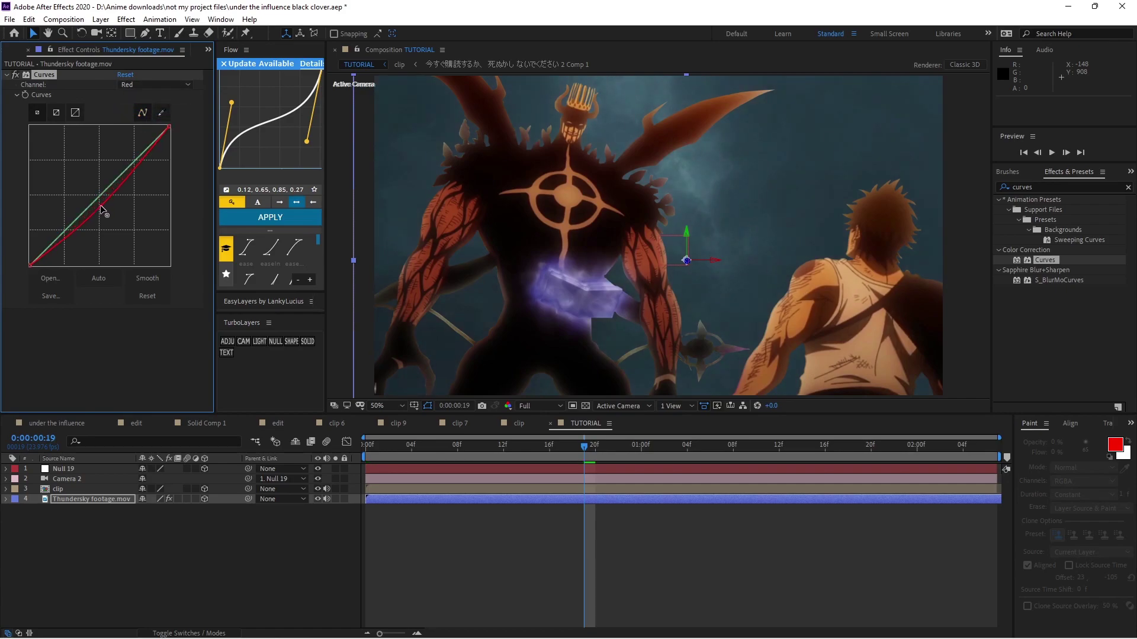
{"action": "left_click", "coordinate": [154, 87]}
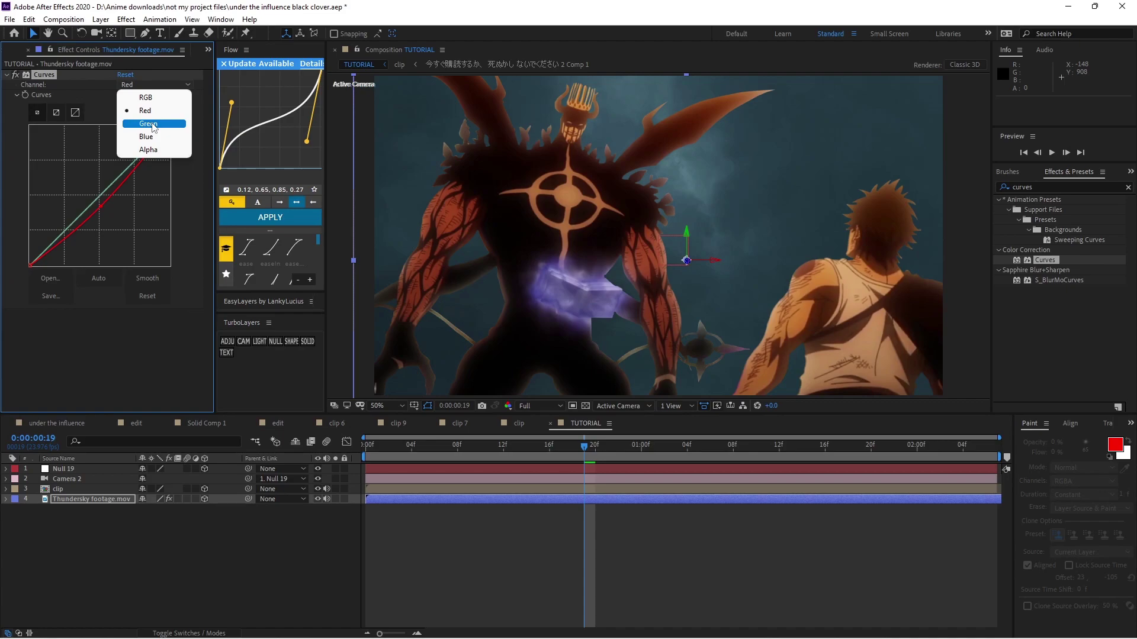
{"action": "left_click", "coordinate": [152, 124]}
{"action": "left_click_drag", "start_coordinate": [97, 197], "coordinate": [94, 196]}
{"action": "left_click", "coordinate": [143, 86]}
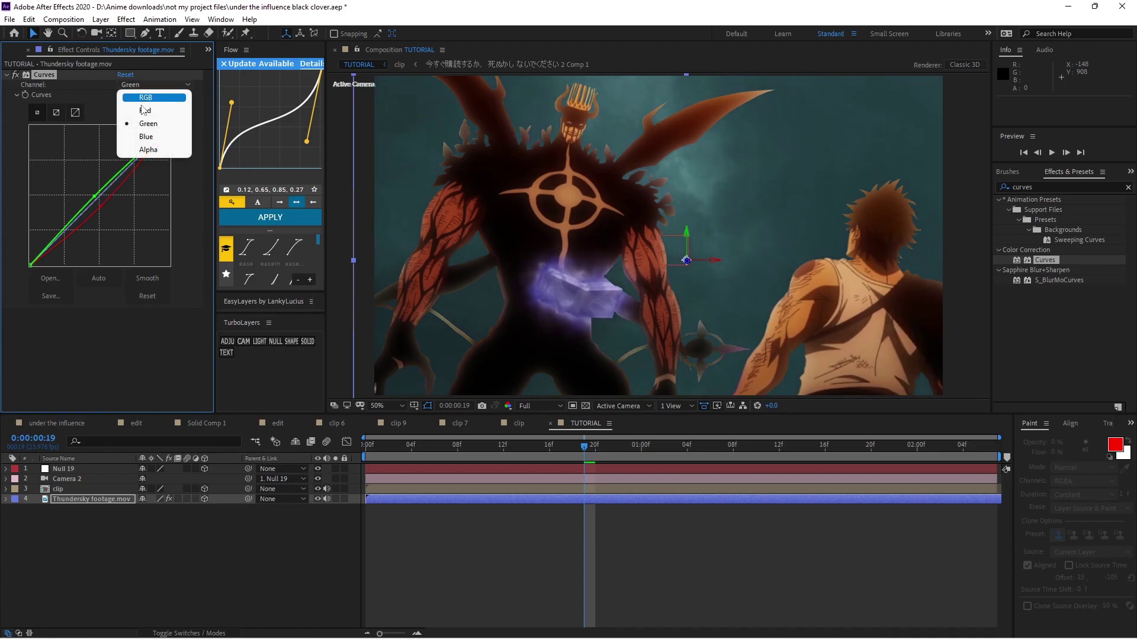
{"action": "left_click", "coordinate": [143, 137]}
{"action": "left_click_drag", "start_coordinate": [99, 197], "coordinate": [90, 193]}
{"action": "left_click", "coordinate": [89, 190]}
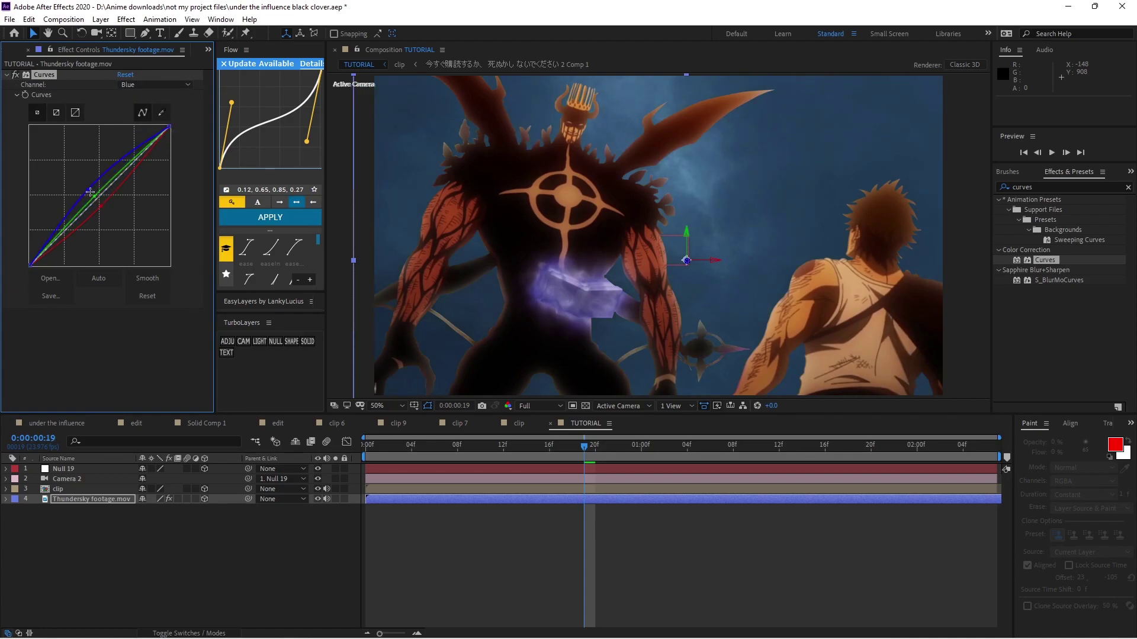
- Darken the Thundersky footage with a second Curves effect by lowering its RGB midtones, and apply a Tritone effect to the layer
{"action": "left_click_drag", "start_coordinate": [1054, 261], "coordinate": [110, 318]}
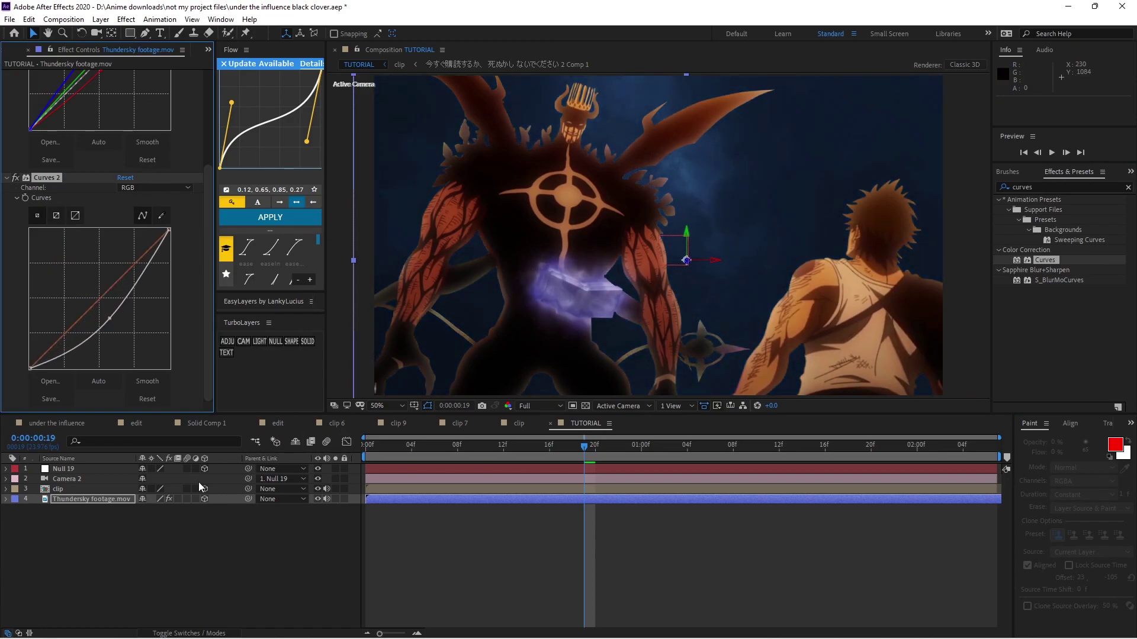
{"action": "scroll", "coordinate": [118, 267], "scroll_direction": "up", "scroll_amount": 3}
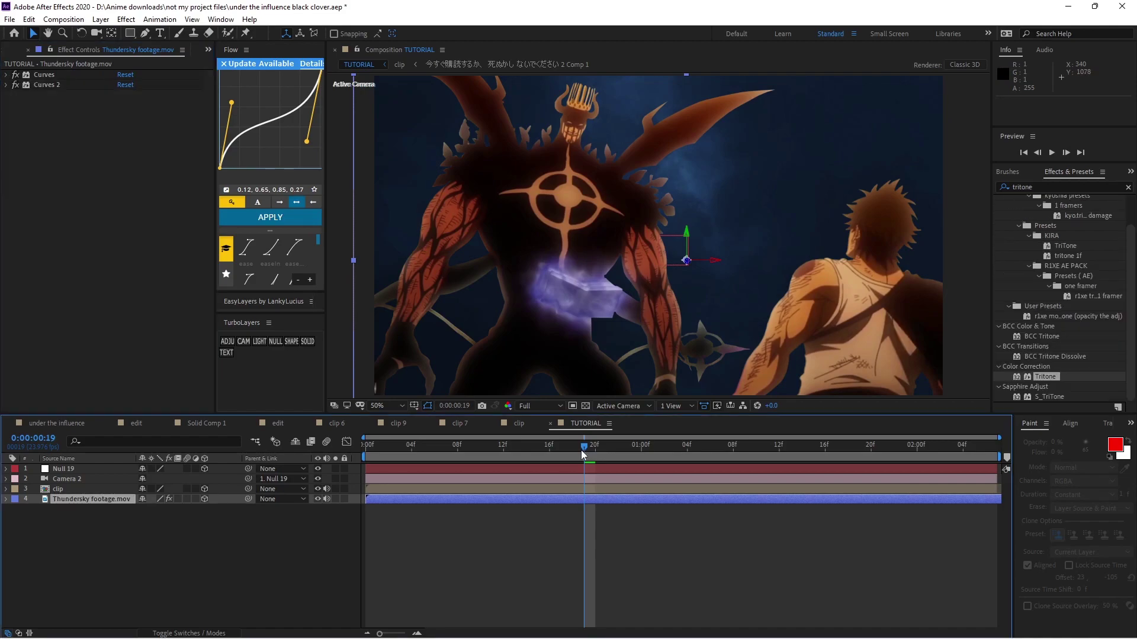
{"action": "mouse_move", "coordinate": [581, 451]}
{"action": "left_mouse_down"}
{"action": "mouse_move", "coordinate": [515, 452]}
{"action": "mouse_move", "coordinate": [546, 473]}
{"action": "mouse_move", "coordinate": [584, 474]}
{"action": "left_mouse_up"}
{"action": "left_click_drag", "start_coordinate": [1043, 376], "coordinate": [590, 495]}
- Set the Thundersky footage's Tritone midtones to dark blue 0A0A8C and Blend With Original to 1%
{"action": "left_click", "coordinate": [122, 115]}
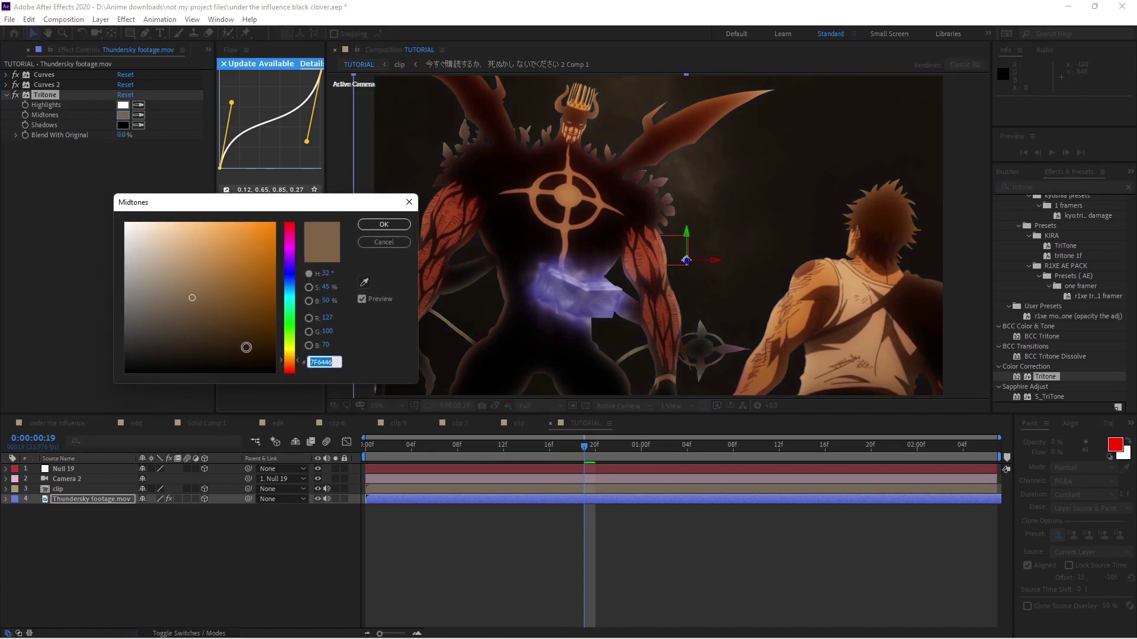
{"action": "left_click", "coordinate": [289, 273]}
{"action": "left_click_drag", "start_coordinate": [254, 271], "coordinate": [261, 290]}
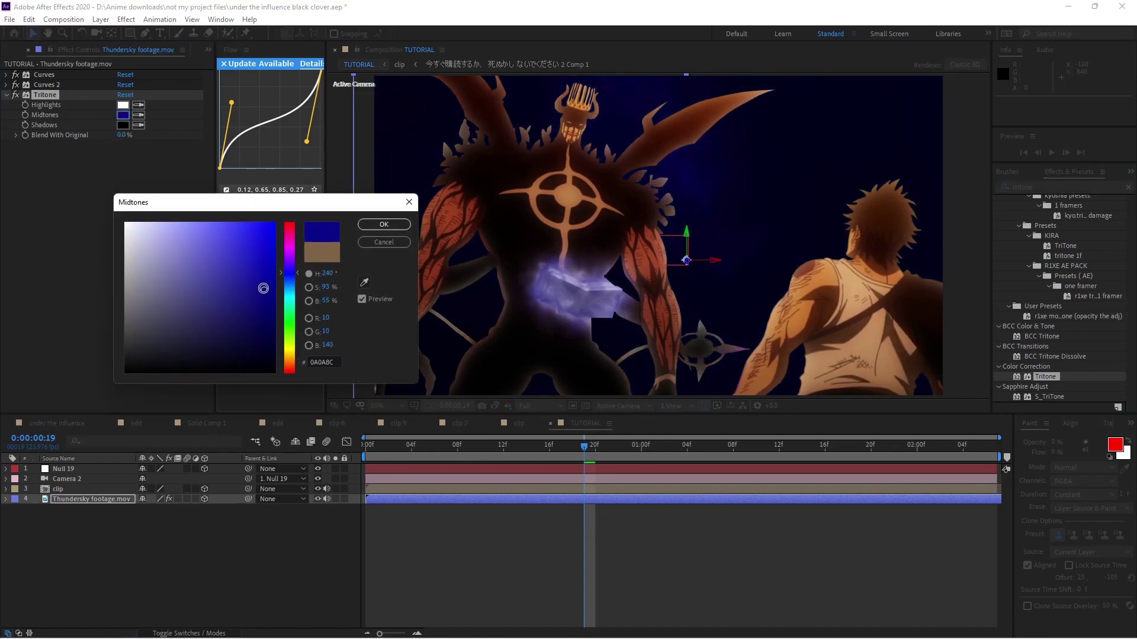
{"action": "left_click", "coordinate": [382, 224]}
{"action": "mouse_move", "coordinate": [123, 139]}
{"action": "left_mouse_down"}
{"action": "mouse_move", "coordinate": [147, 136]}
{"action": "mouse_move", "coordinate": [125, 137]}
{"action": "left_mouse_up"}
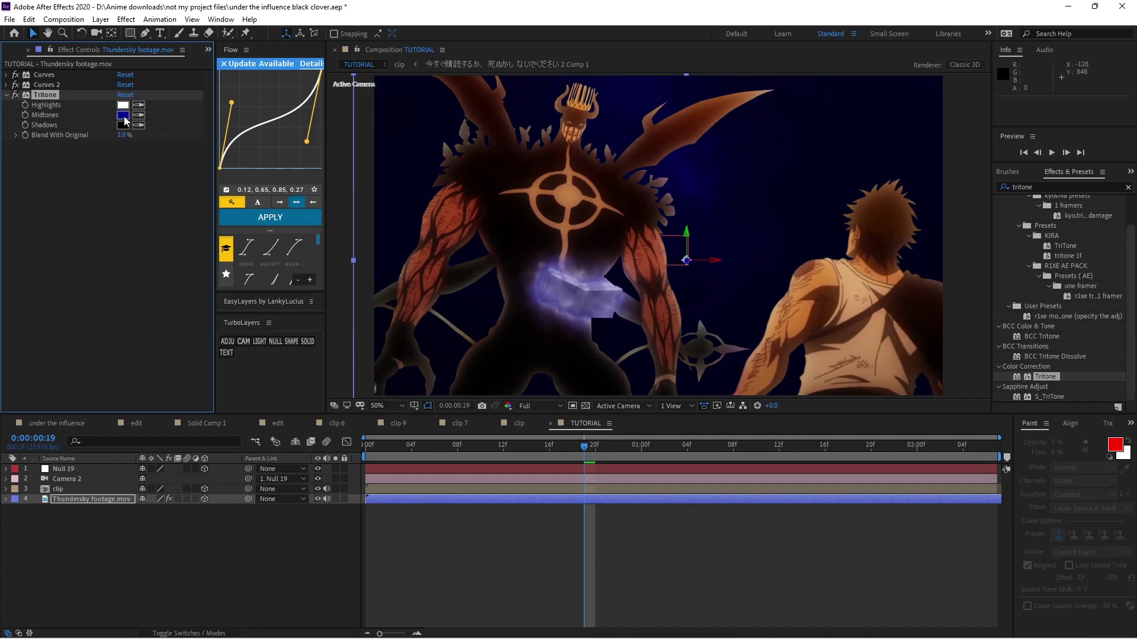
- Change the Thundersky footage's Tritone midtones to a dark purple and set Blend With Original to 31%
{"action": "left_click", "coordinate": [123, 115]}
{"action": "left_click", "coordinate": [289, 252]}
{"action": "left_click_drag", "start_coordinate": [265, 294], "coordinate": [272, 320]}
{"action": "left_click", "coordinate": [383, 224]}
{"action": "left_click_drag", "start_coordinate": [124, 136], "coordinate": [139, 136]}
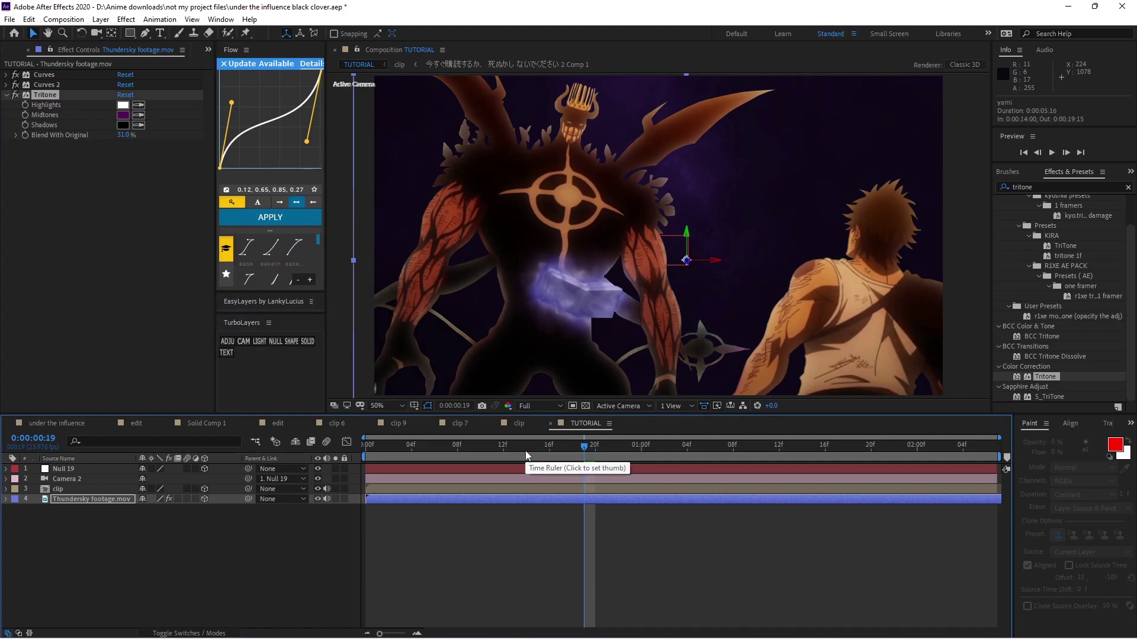
- Copy both Curves effects and the Tritone effect from the Thundersky footage onto the clip layer
{"action": "left_click", "coordinate": [6, 95]}
{"action": "left_click", "coordinate": [45, 76]}
{"action": "left_click", "coordinate": [47, 95], "text": "shift"}
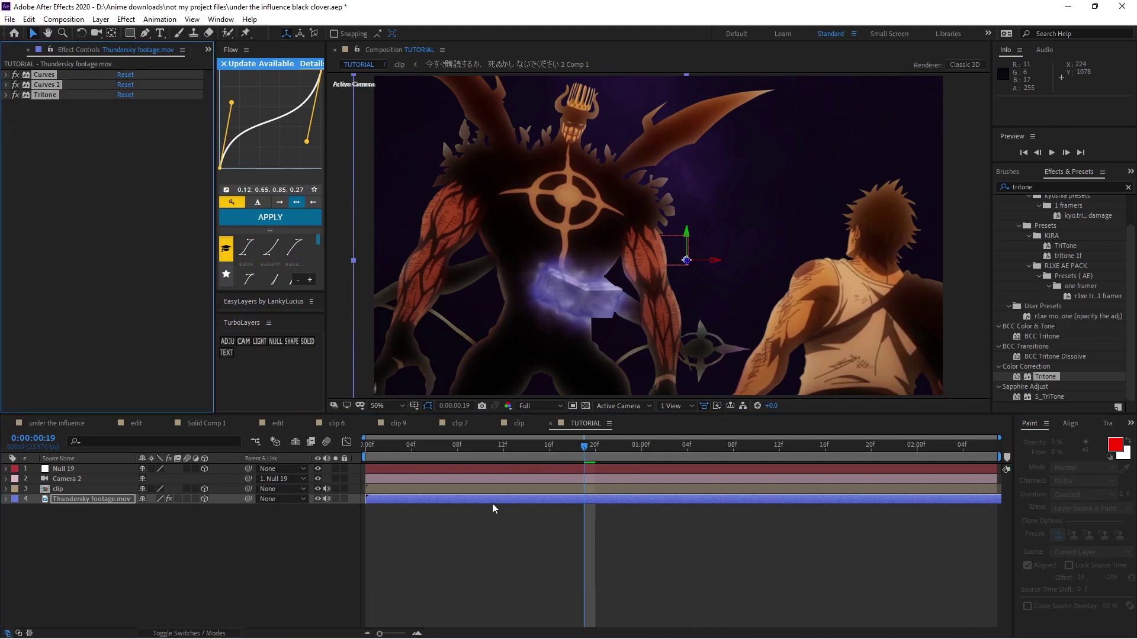
{"action": "left_click", "coordinate": [376, 488]}
{"action": "key", "text": "ctrl+v"}
{"action": "key", "text": "Page_Down"}
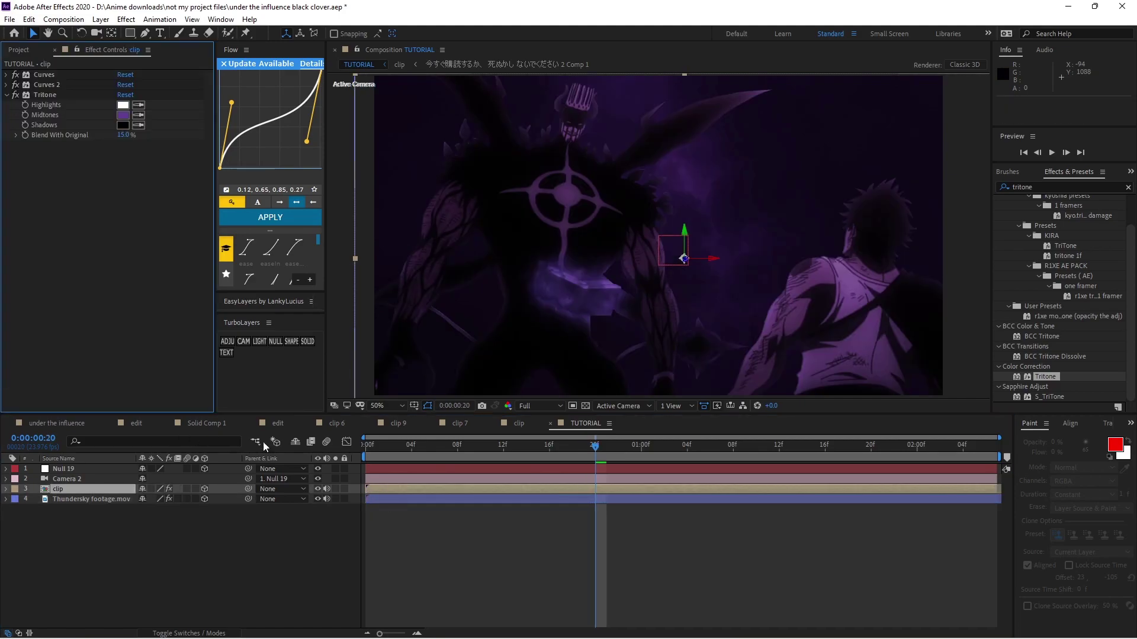
- Check the clip layer's Tritone midtones colour, compare the frame with and without its effects, and preview the composition from the start
{"action": "left_click", "coordinate": [123, 115]}
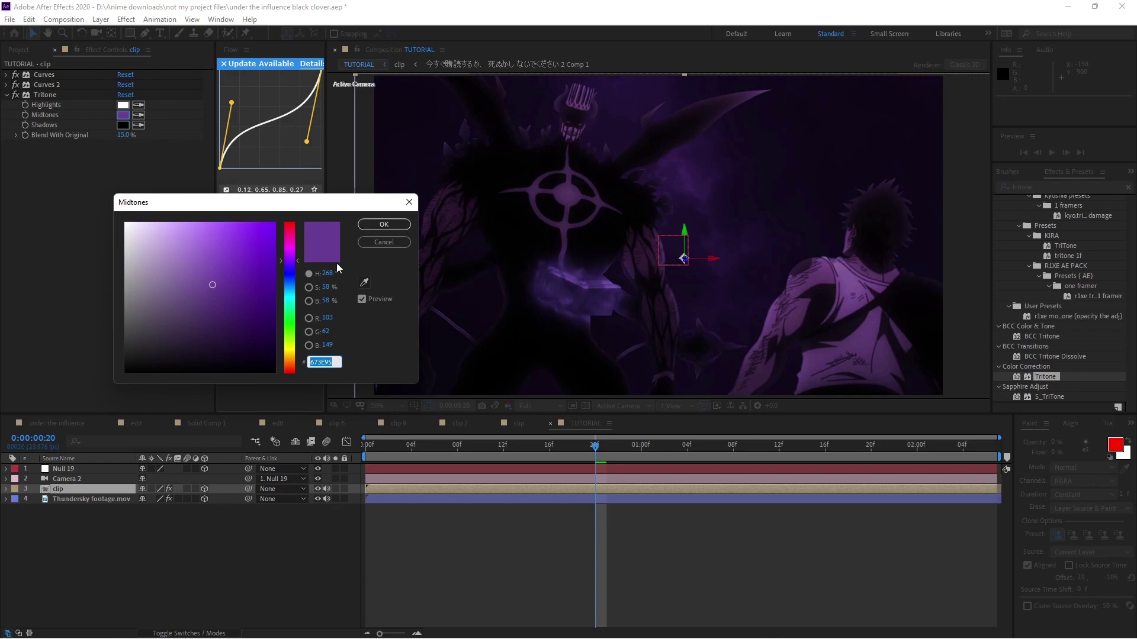
{"action": "left_click", "coordinate": [374, 243]}
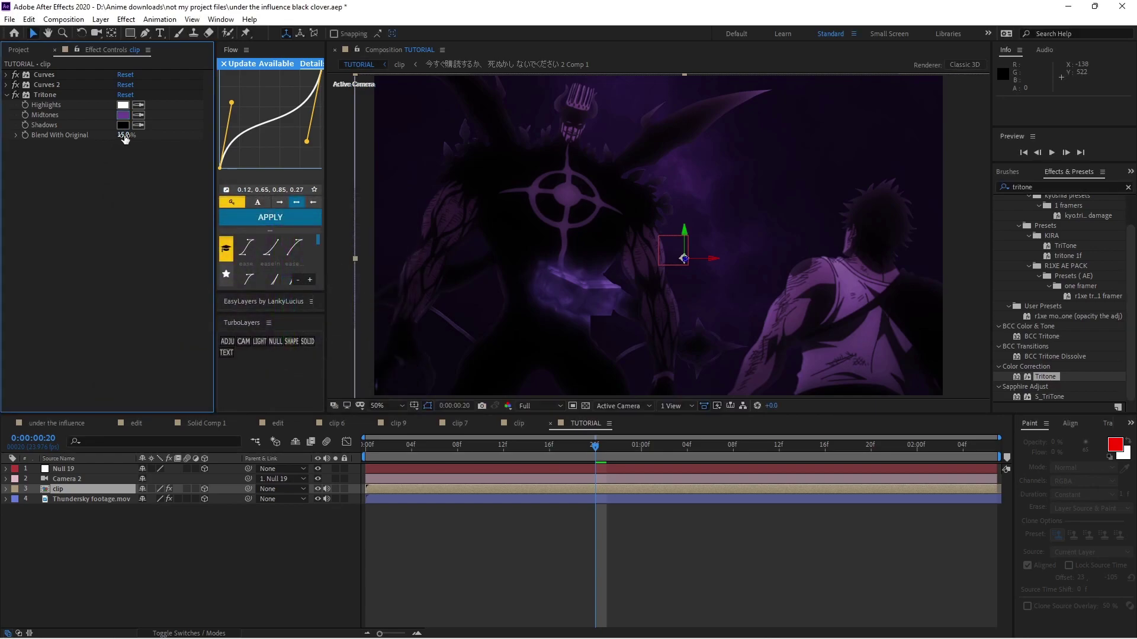
{"action": "left_click", "coordinate": [6, 95]}
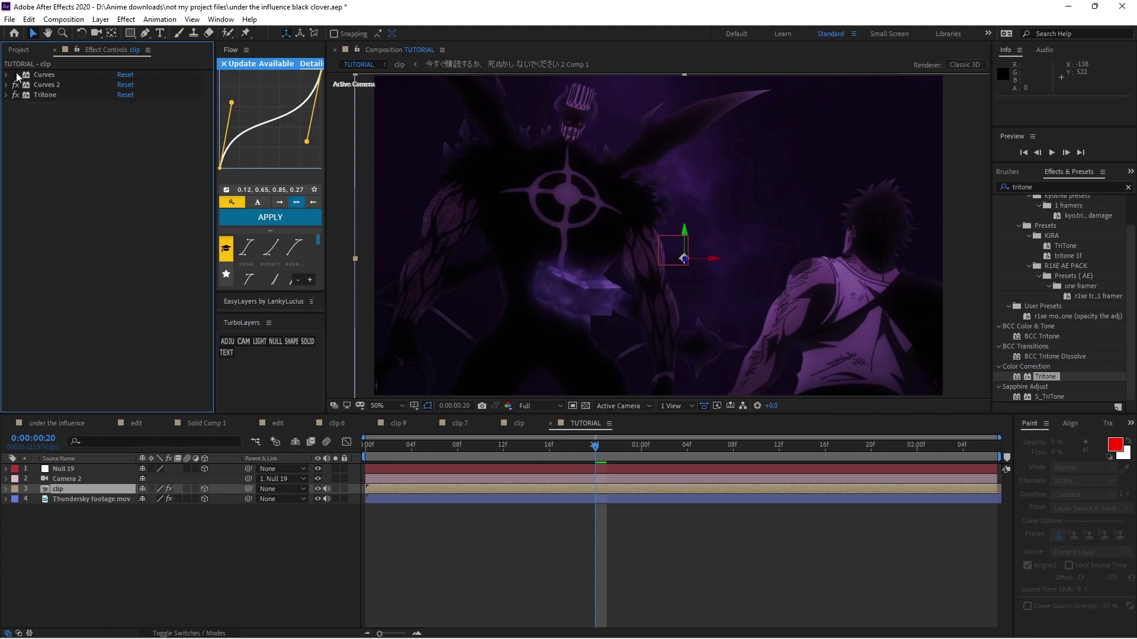
{"action": "left_click_drag", "start_coordinate": [15, 75], "coordinate": [14, 95]}
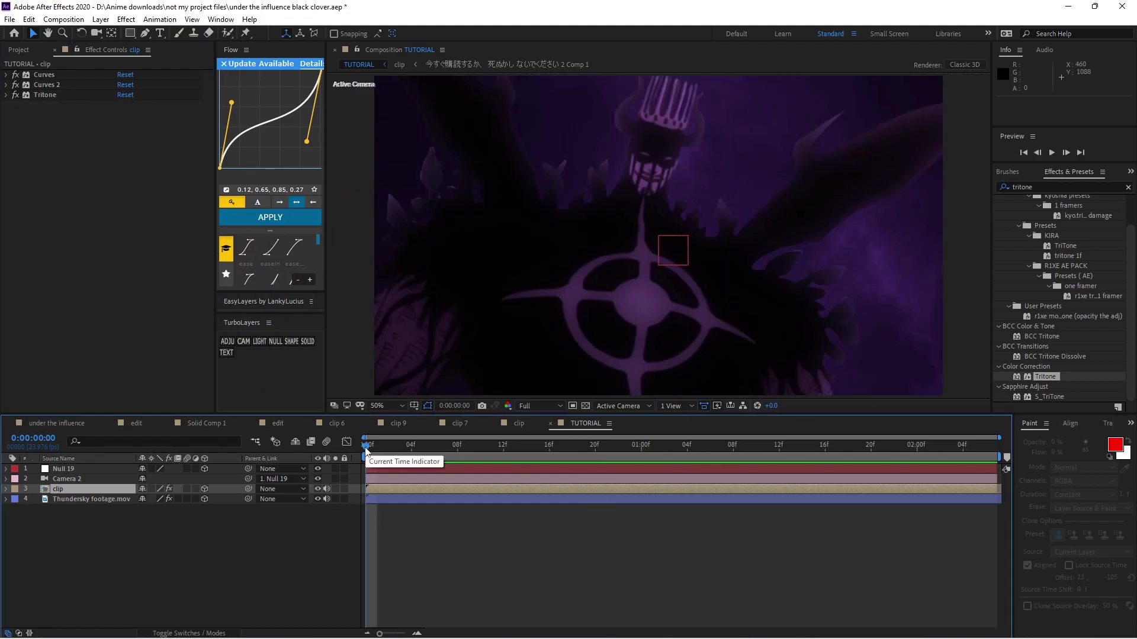
{"action": "key", "text": "space"}
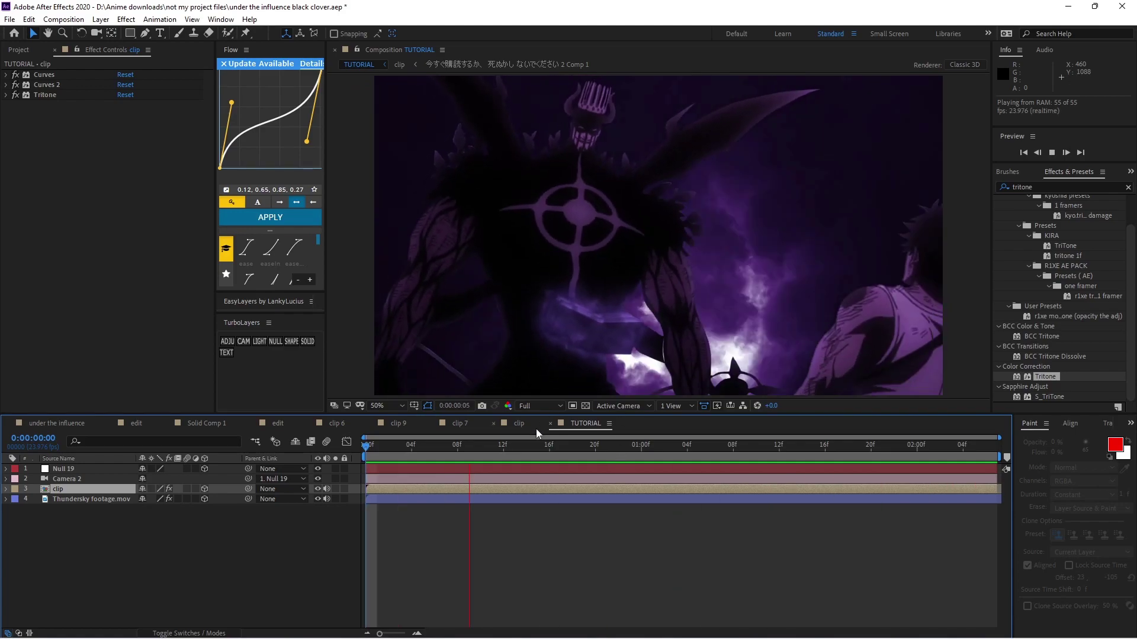
{"action": "left_click_drag", "start_coordinate": [477, 447], "coordinate": [641, 474]}
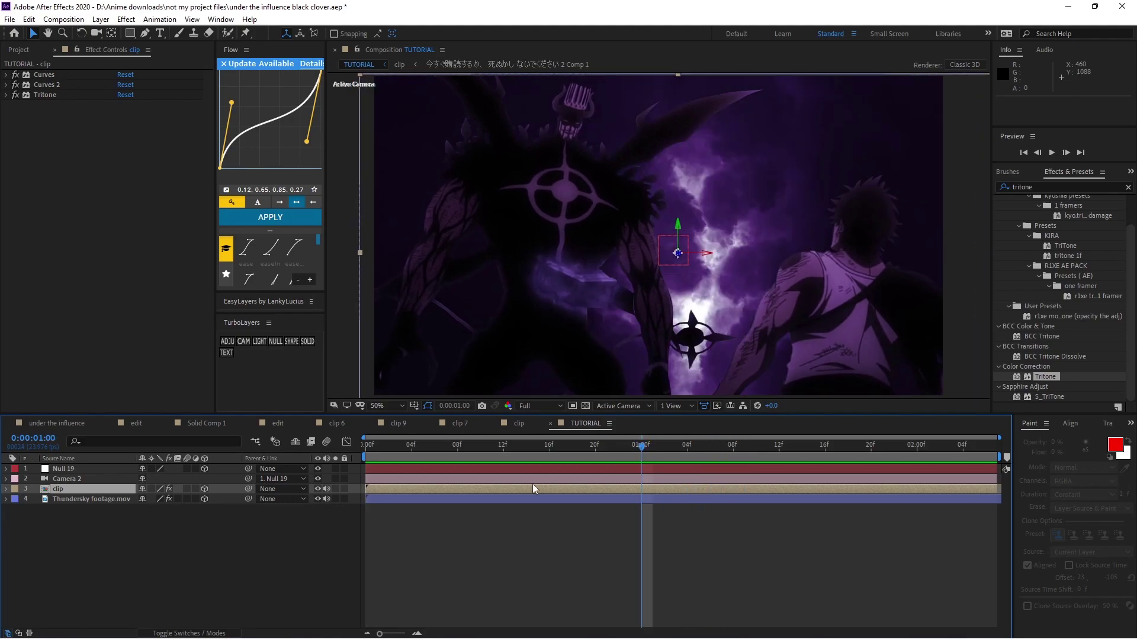
- Find the Exposure effect and apply it to the clip layer
{"action": "double_click", "coordinate": [1049, 187]}
{"action": "type", "text": "exposu"}
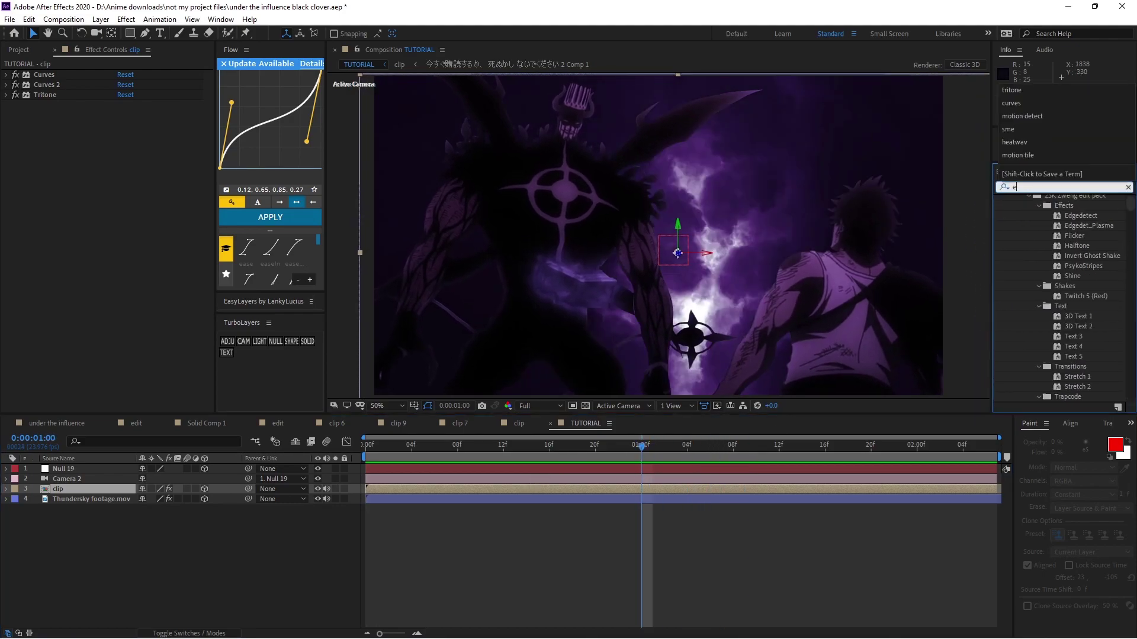
{"action": "type", "text": "re"}
{"action": "left_click_drag", "start_coordinate": [1047, 377], "coordinate": [644, 492]}
{"action": "left_click", "coordinate": [642, 457]}
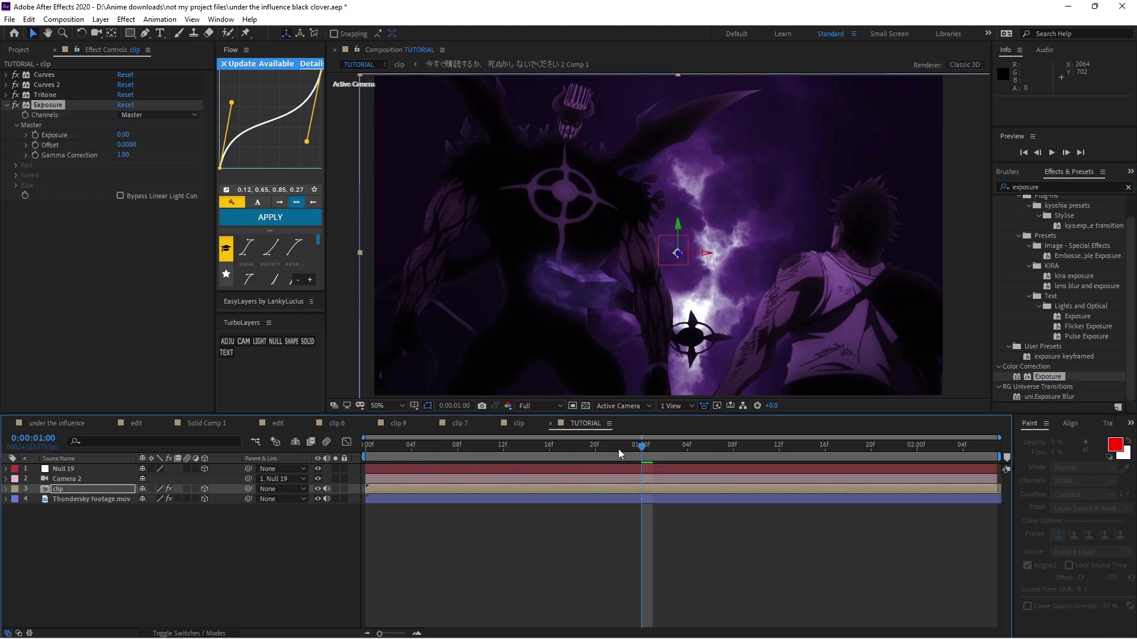
- Start animating Exposure on the clip layer with a keyframe at the first frame, and show its keyframes in the timeline
{"action": "key", "text": "Home"}
{"action": "left_click", "coordinate": [34, 136]}
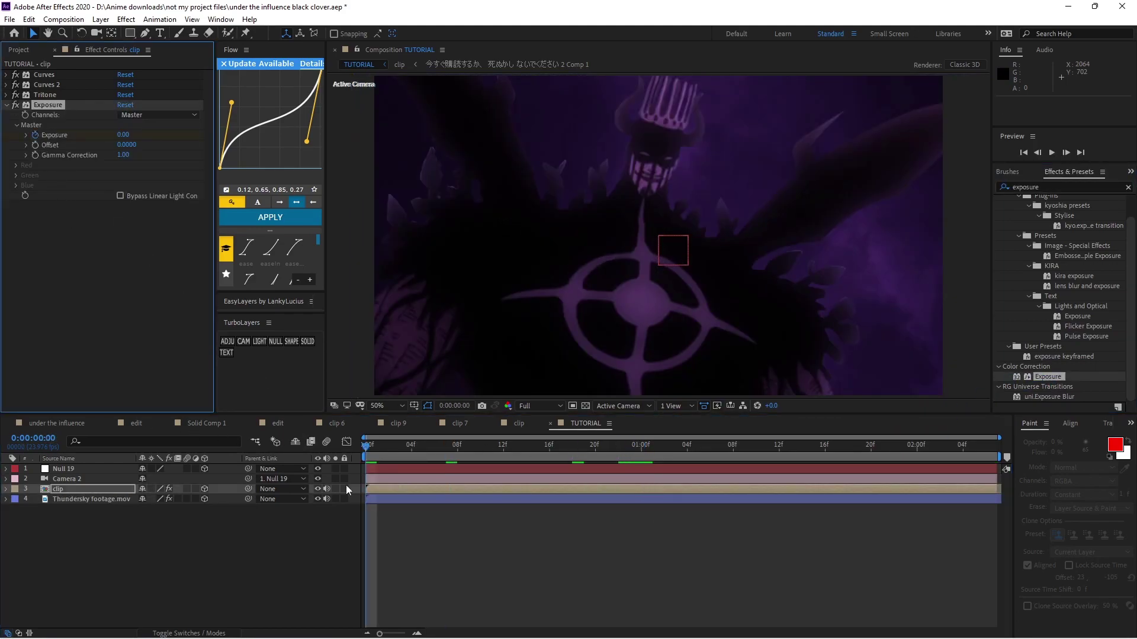
{"action": "left_click", "coordinate": [385, 492]}
{"action": "key", "text": "u"}
- Add a 0.00 Exposure keyframe at frame 7 of the clip layer and set Exposure to 0.50 at frame 8
{"action": "left_click_drag", "start_coordinate": [367, 450], "coordinate": [456, 457]}
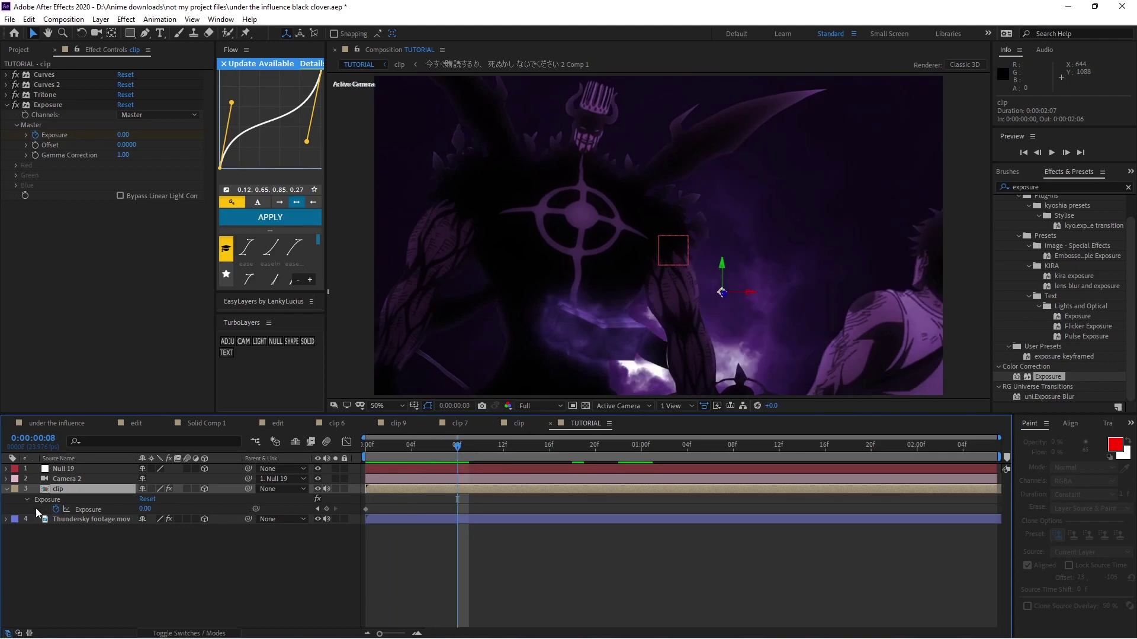
{"action": "left_click", "coordinate": [326, 508]}
{"action": "left_click_drag", "start_coordinate": [457, 510], "coordinate": [448, 511]}
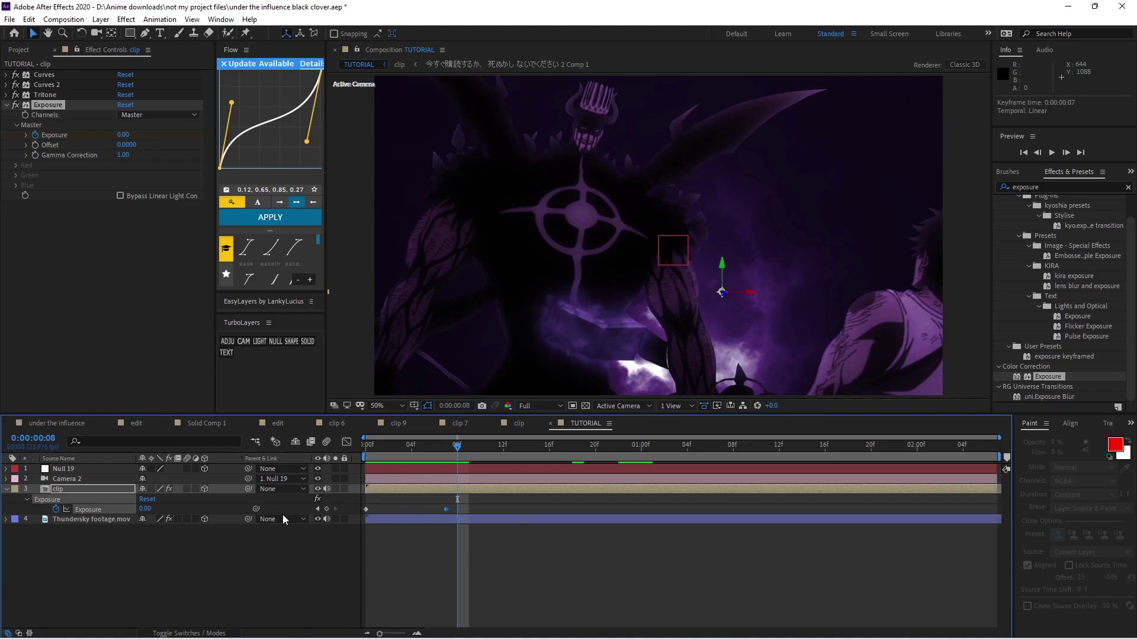
{"action": "left_click_drag", "start_coordinate": [145, 510], "coordinate": [128, 515]}
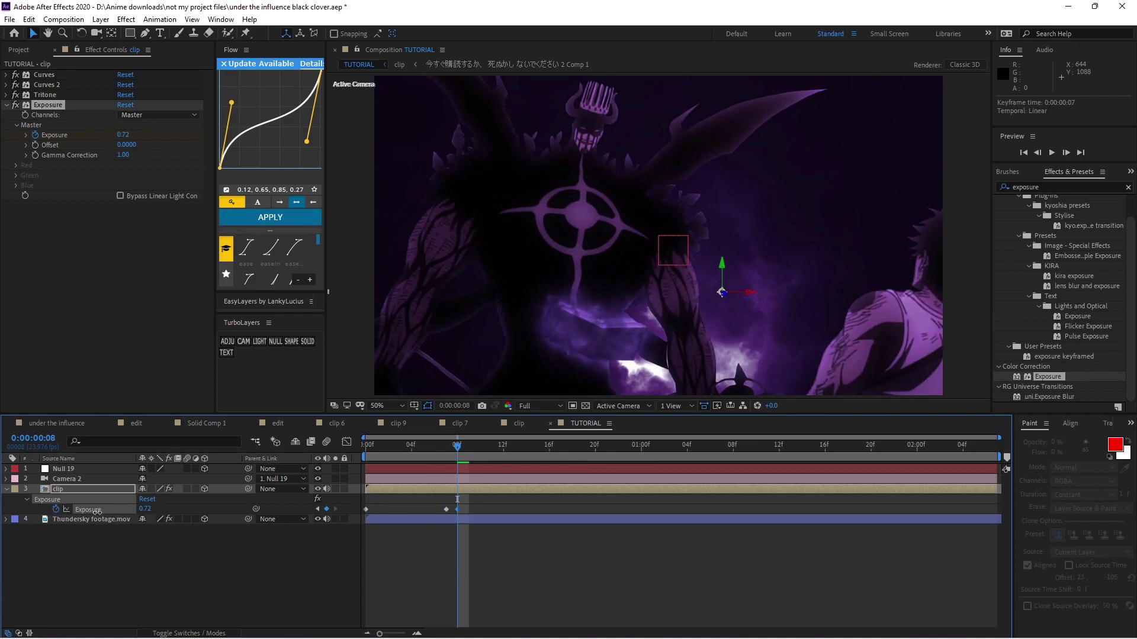
{"action": "left_click_drag", "start_coordinate": [128, 514], "coordinate": [127, 514]}
- Set the clip layer's Exposure to 1.00 at frame 10
{"action": "left_click_drag", "start_coordinate": [451, 448], "coordinate": [476, 463]}
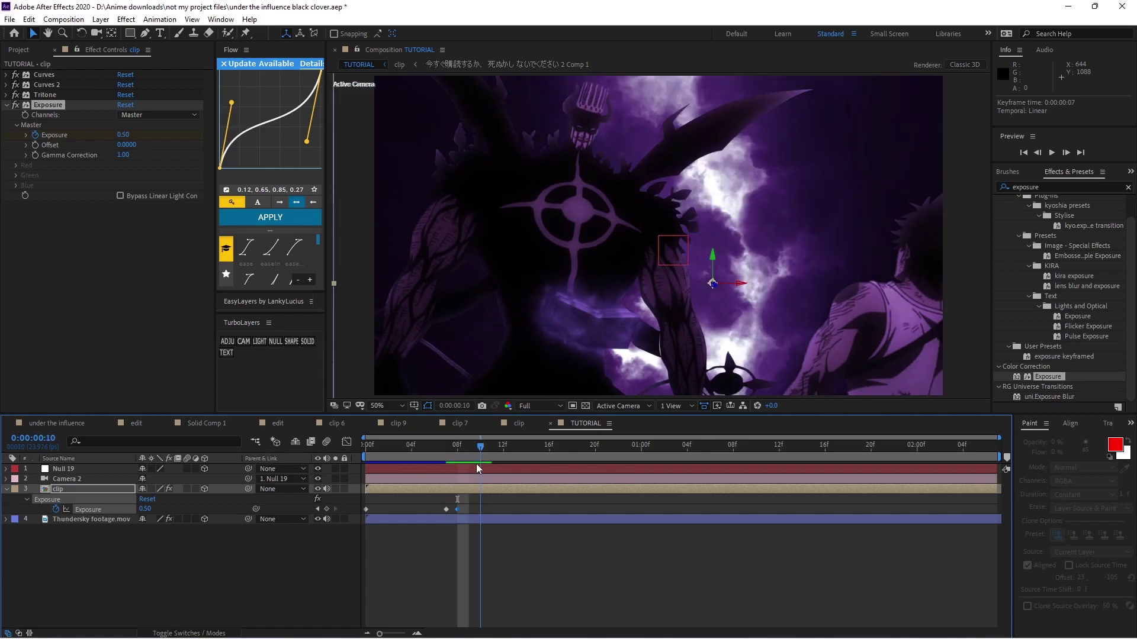
{"action": "left_click", "coordinate": [149, 509]}
{"action": "key", "text": "BackSpace"}
{"action": "type", "text": "0.9"}
{"action": "key", "text": "Return"}
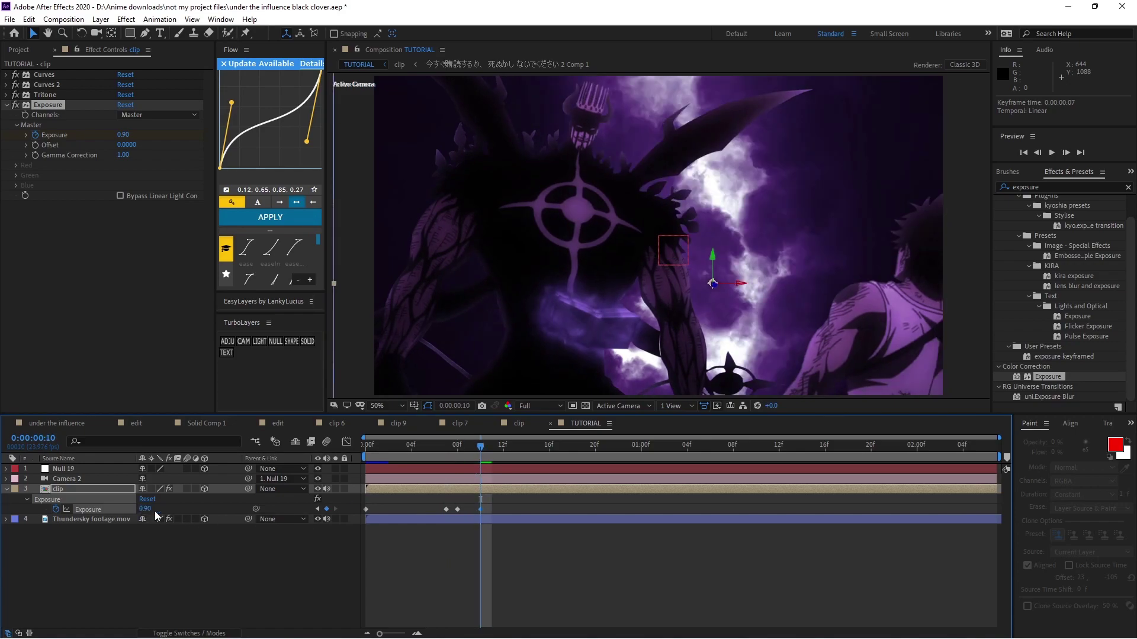
{"action": "left_click", "coordinate": [146, 509]}
{"action": "type", "text": "1"}
{"action": "key", "text": "Return"}
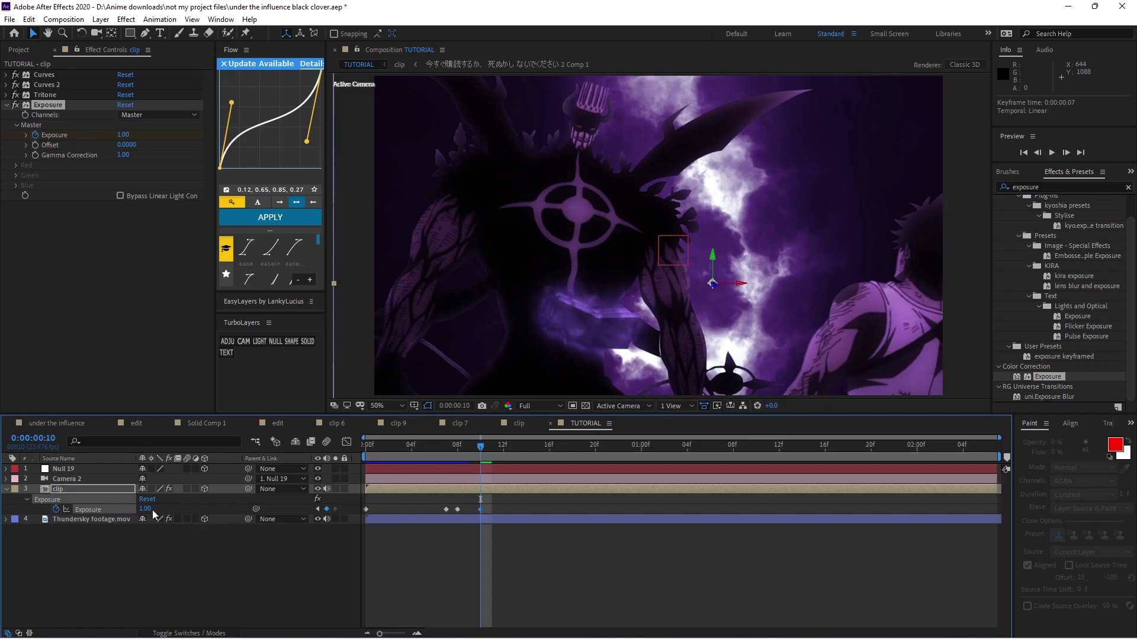
- Add an Exposure keyframe of 1.00 at frame 11 of the clip layer and set Exposure to 0.20 at frame 12
{"action": "left_click_drag", "start_coordinate": [490, 455], "coordinate": [499, 447]}
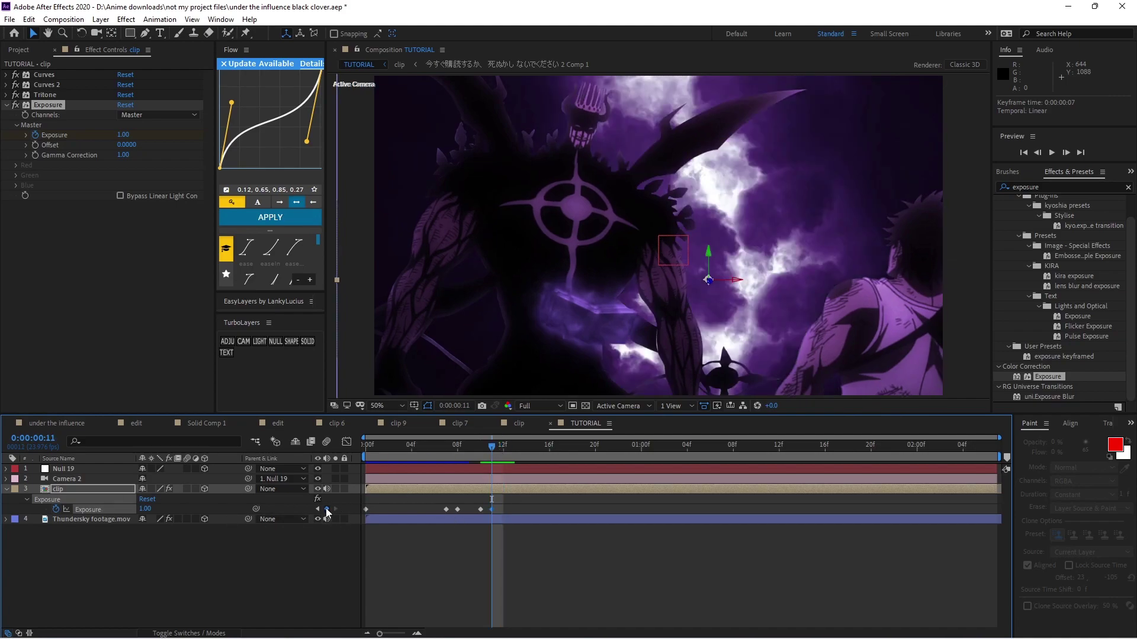
{"action": "left_click_drag", "start_coordinate": [492, 449], "coordinate": [502, 456]}
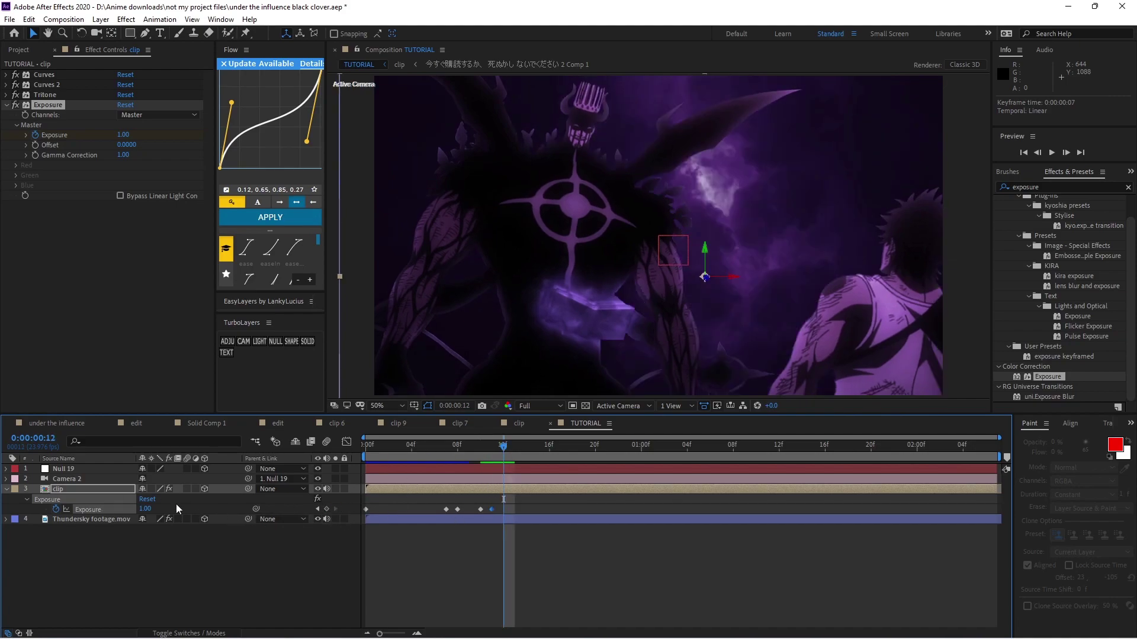
{"action": "left_click", "coordinate": [144, 509]}
{"action": "type", "text": "0.2"}
{"action": "key", "text": "Return"}
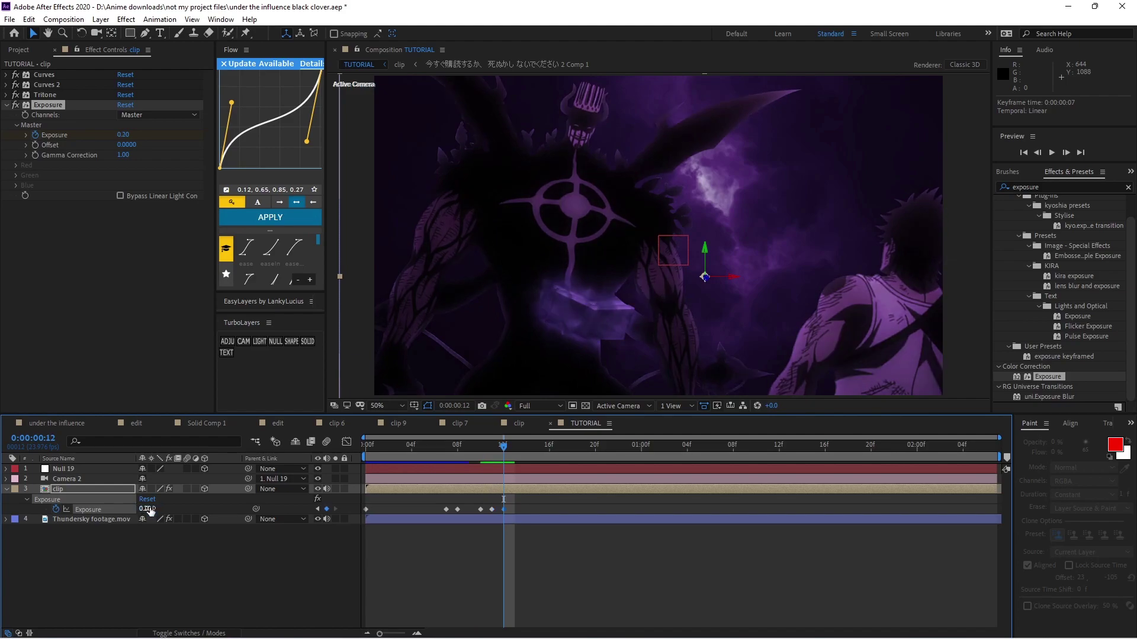
- Play the composition from the first frame to check the clip's exposure flashes against the lightning
{"action": "left_click_drag", "start_coordinate": [504, 454], "coordinate": [357, 448]}
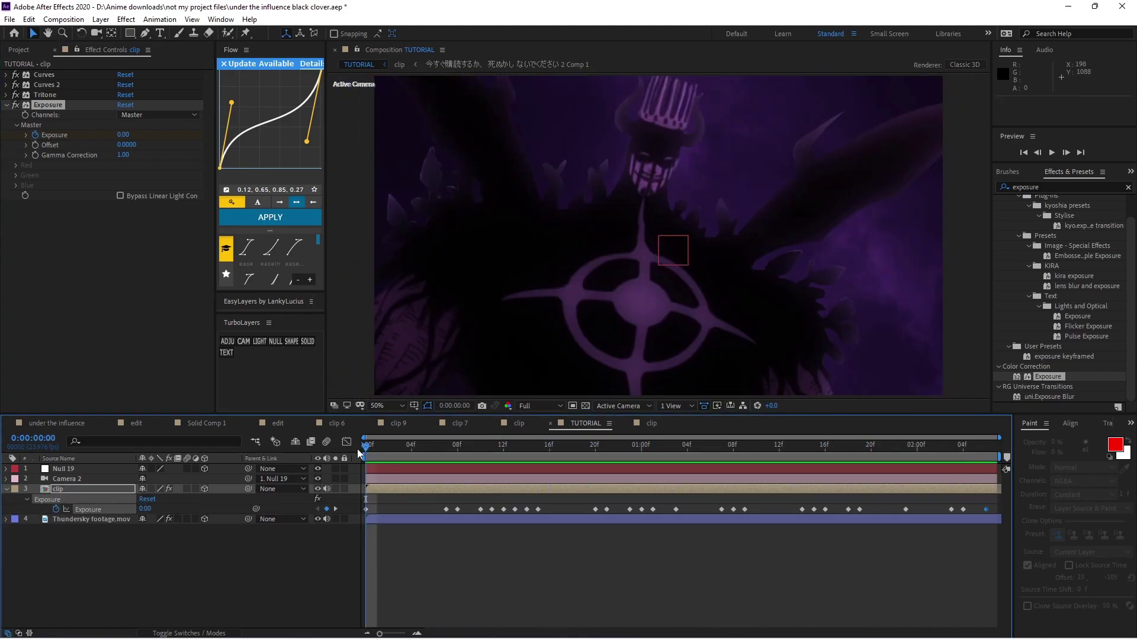
{"action": "key", "text": "space"}
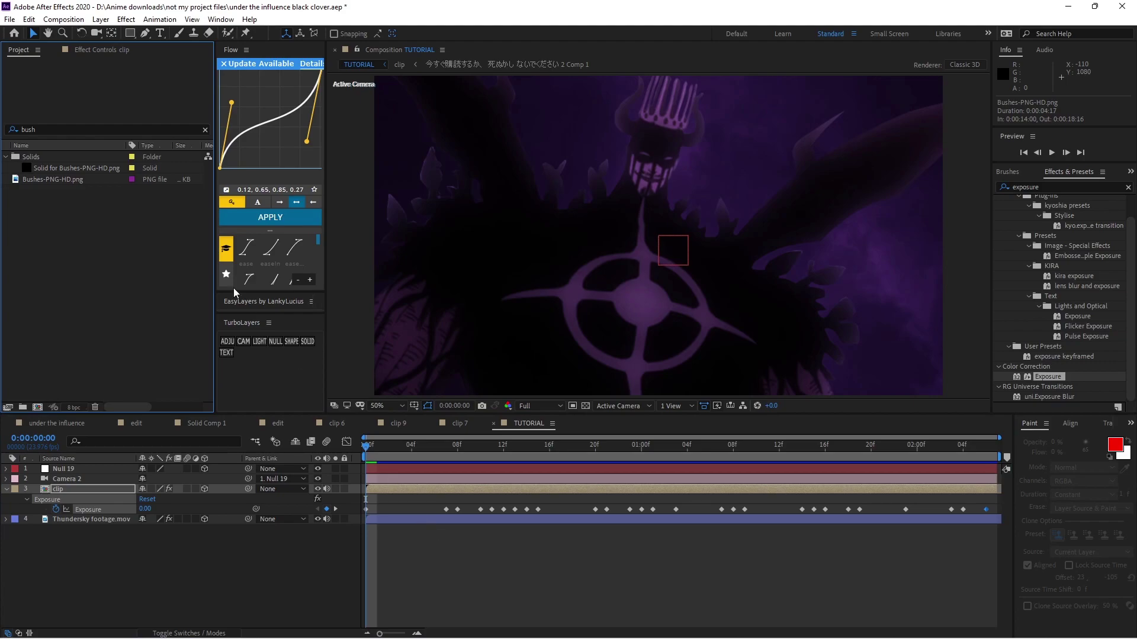
- Add Bushes-PNG-HD.png as the top layer of the TUTORIAL composition and apply Camera Lens Blur with a Blur Radius of 30
{"action": "left_click_drag", "start_coordinate": [66, 180], "coordinate": [502, 466]}
{"action": "left_click", "coordinate": [113, 50]}
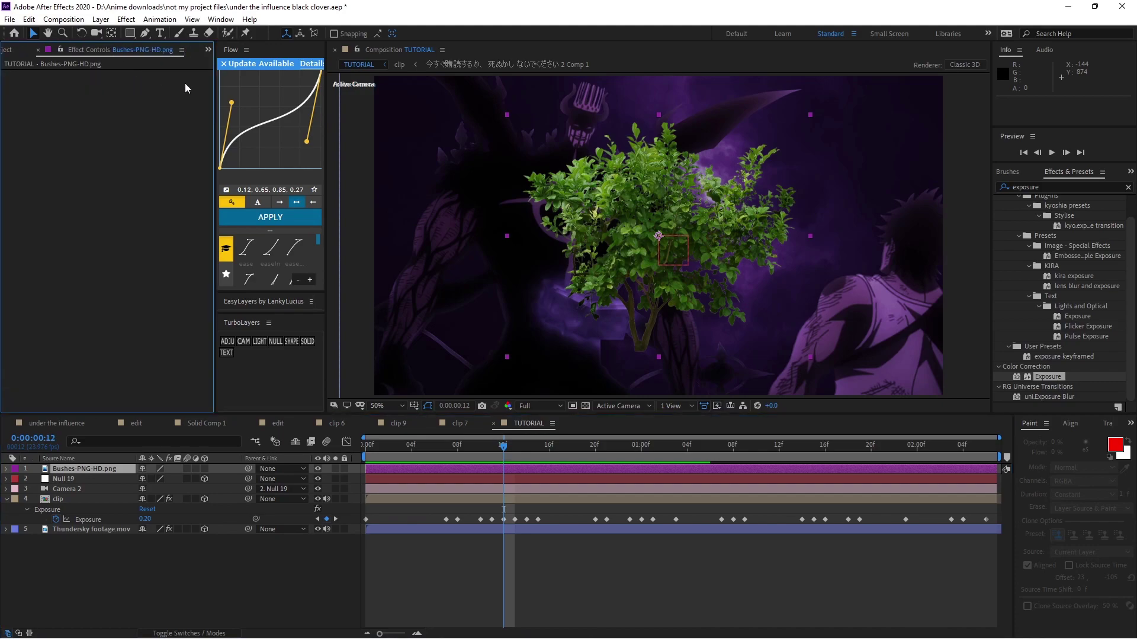
{"action": "left_click", "coordinate": [1052, 172]}
{"action": "type", "text": "camer"}
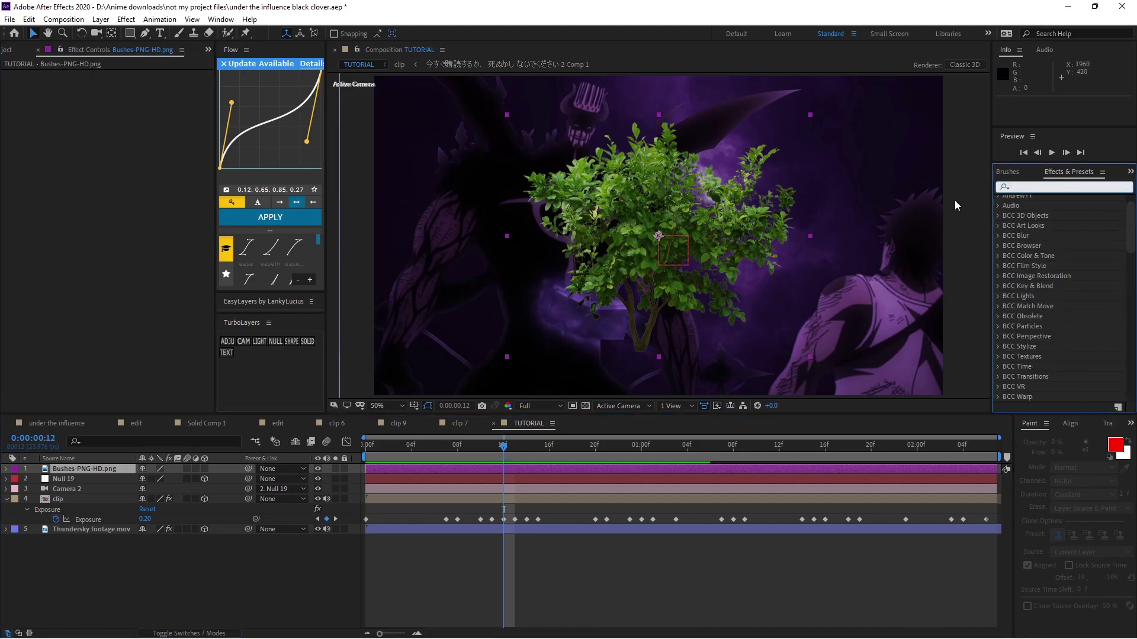
{"action": "type", "text": "a len"}
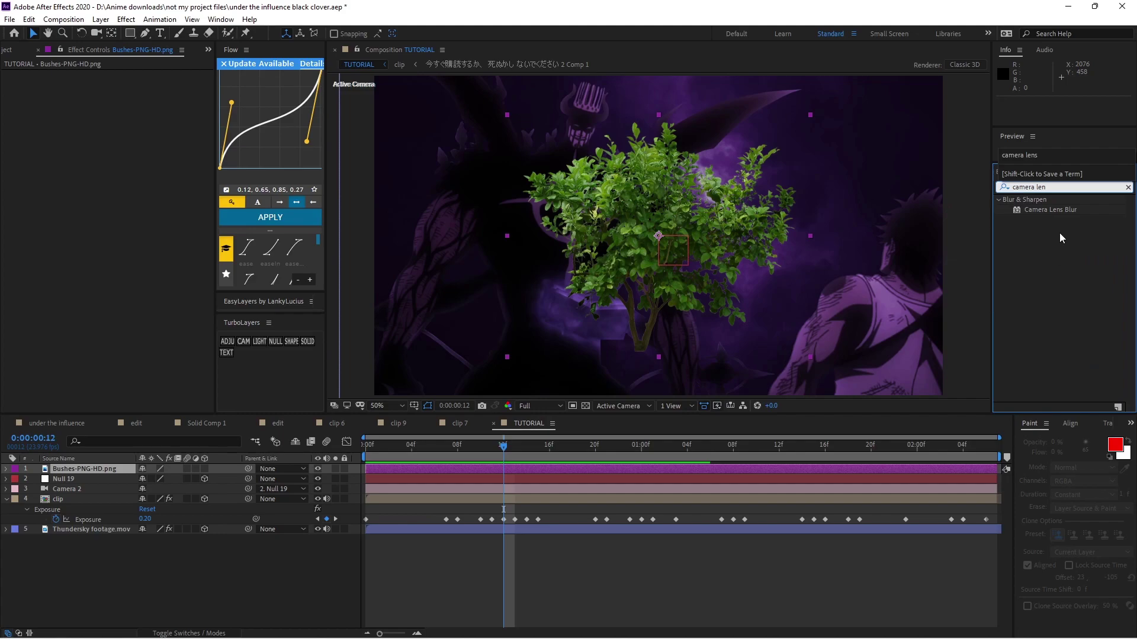
{"action": "left_click_drag", "start_coordinate": [1052, 211], "coordinate": [414, 469]}
{"action": "left_click", "coordinate": [121, 85]}
{"action": "key", "text": "Return"}
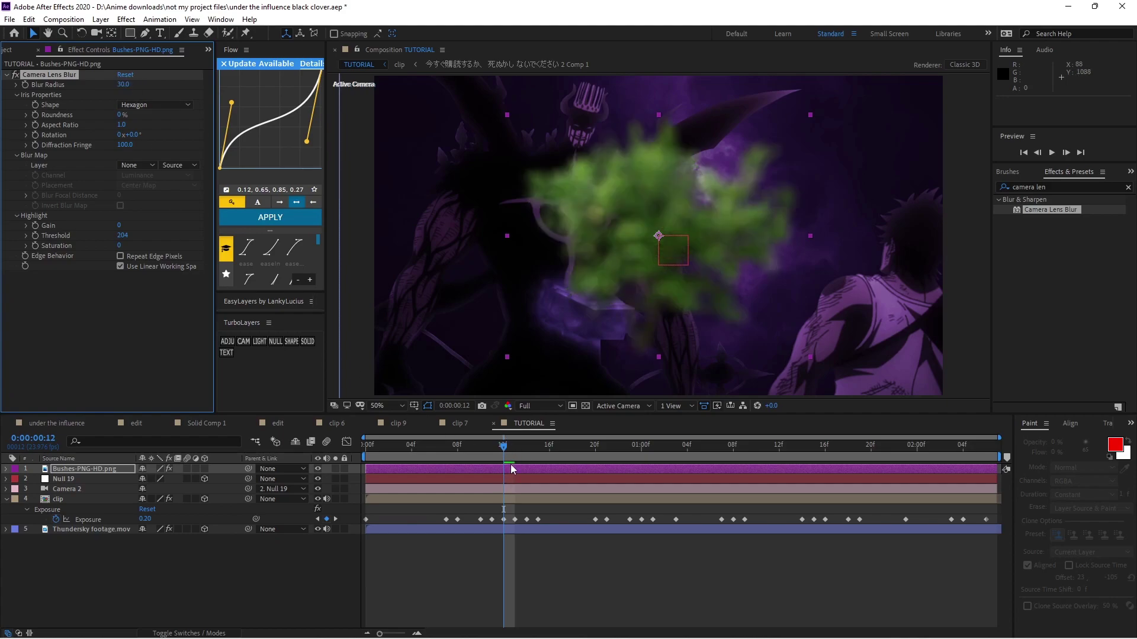
- Scale the bush layer to 111%, rotate it to -110° and move it into the frame's lower-left corner at about 266, 1056
{"action": "key", "text": "s"}
{"action": "key", "text": "shift+r"}
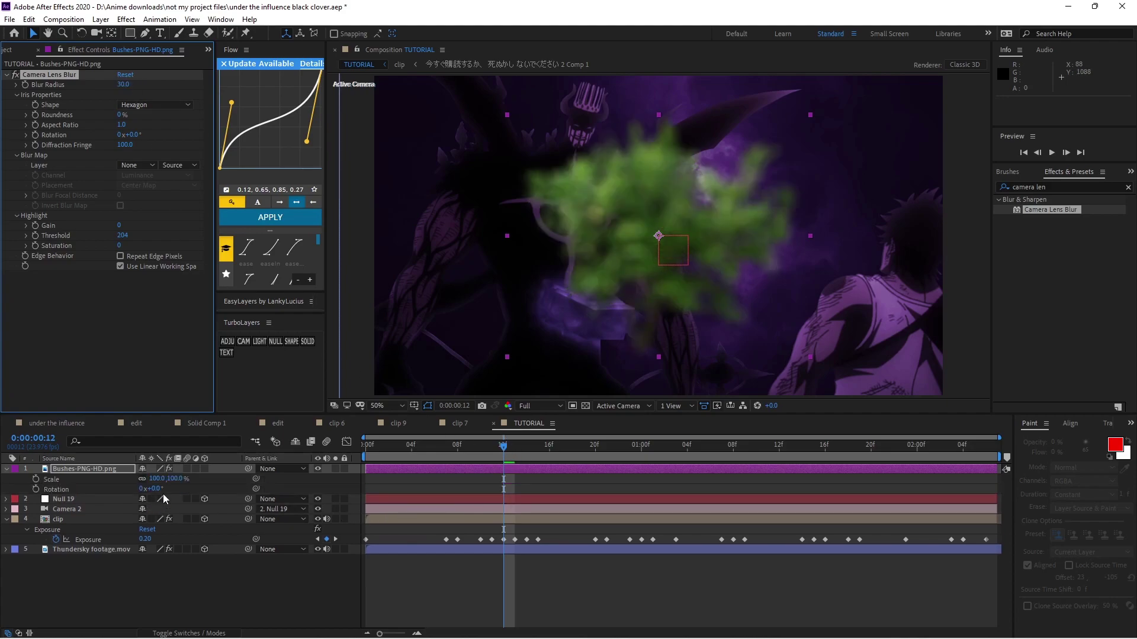
{"action": "left_click_drag", "start_coordinate": [158, 479], "coordinate": [180, 479]}
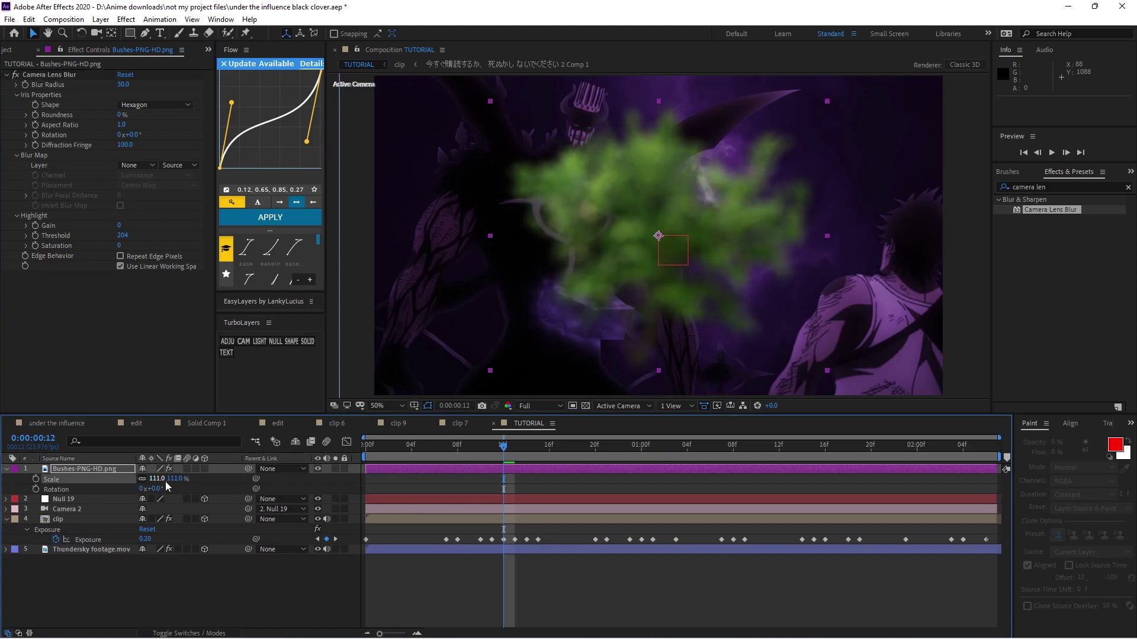
{"action": "key", "text": "shift+p"}
{"action": "left_click_drag", "start_coordinate": [712, 234], "coordinate": [485, 354]}
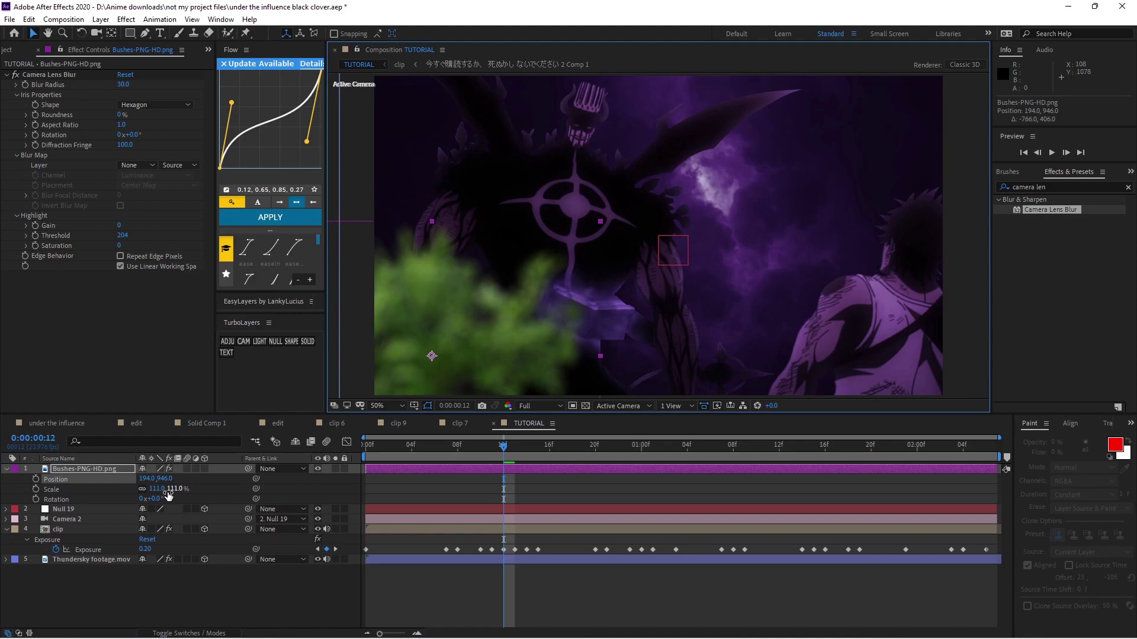
{"action": "left_click_drag", "start_coordinate": [159, 500], "coordinate": [148, 498]}
{"action": "left_click_drag", "start_coordinate": [451, 324], "coordinate": [472, 372]}
{"action": "left_click_drag", "start_coordinate": [478, 351], "coordinate": [477, 352]}
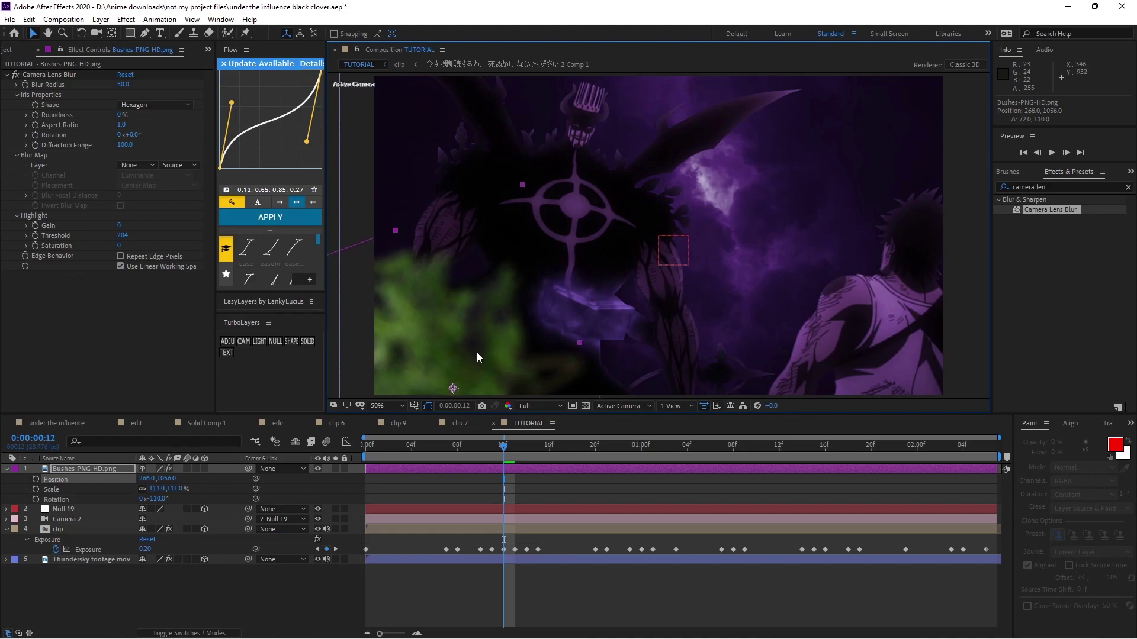
- Apply the Curves effect to the bush layer and pull the RGB curve's midpoint down to darken it
{"action": "left_click", "coordinate": [1031, 187]}
{"action": "key", "text": "BackSpace"}
{"action": "type", "text": "curves"}
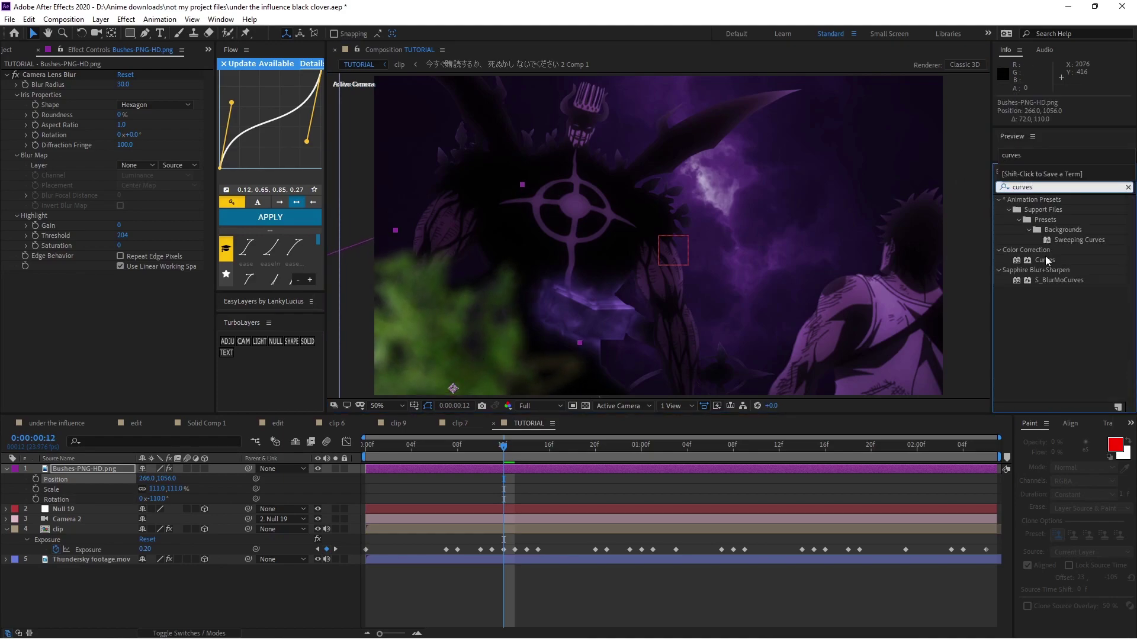
{"action": "left_click_drag", "start_coordinate": [1046, 260], "coordinate": [349, 302]}
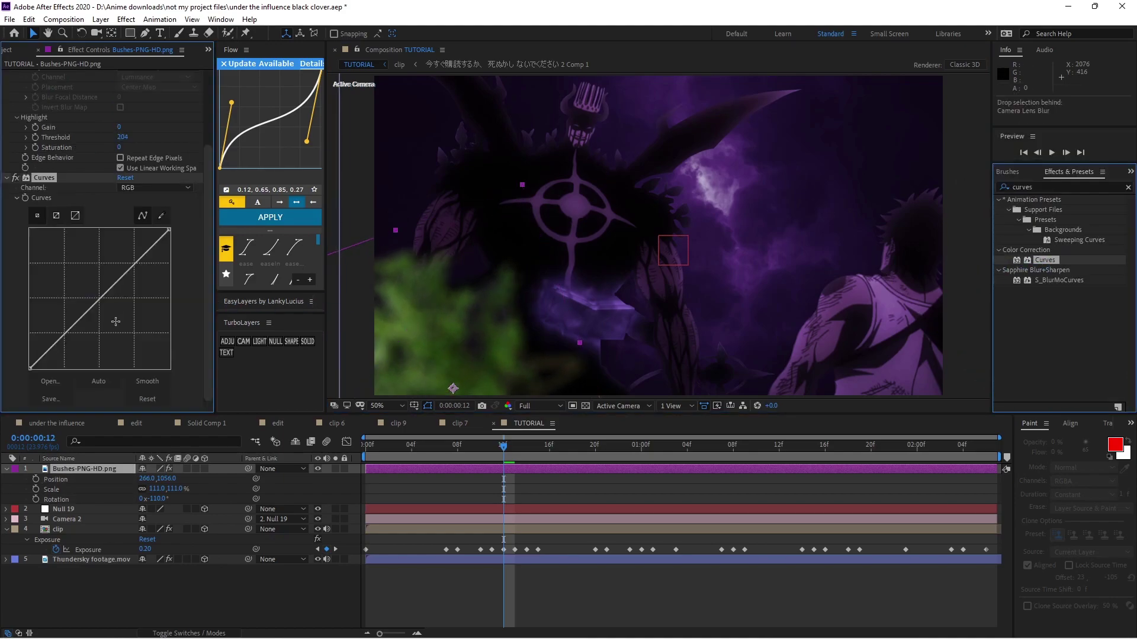
{"action": "left_click_drag", "start_coordinate": [100, 299], "coordinate": [119, 318]}
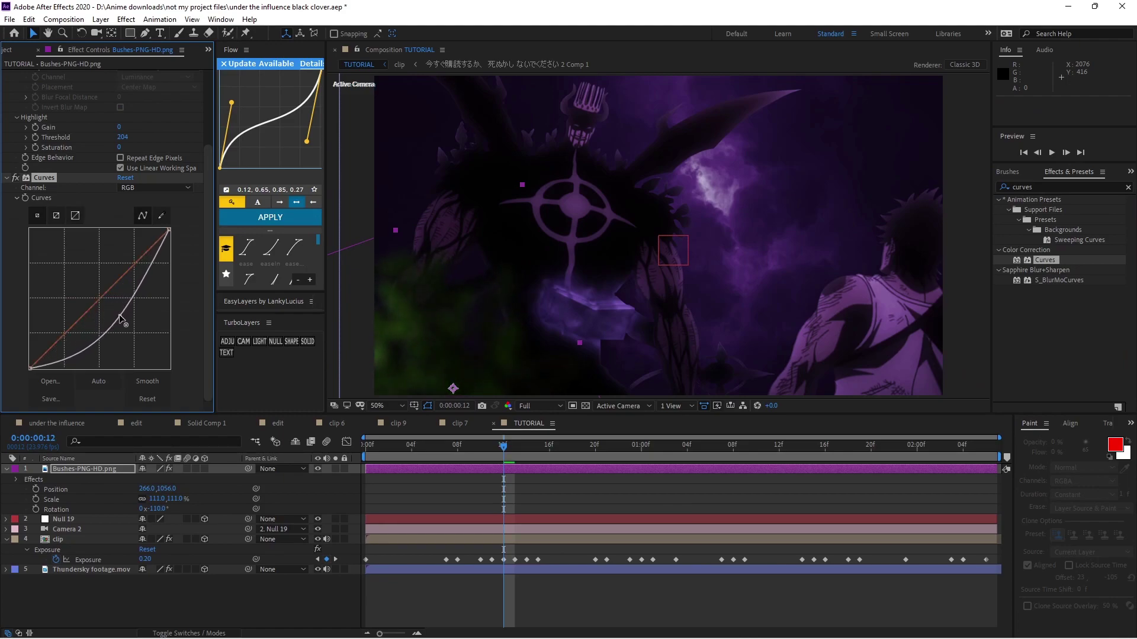
- Apply Hue/Saturation to the bush layer with Master Hue at about 176°, and preview the composition
{"action": "left_click", "coordinate": [1053, 184]}
{"action": "type", "text": "hue"}
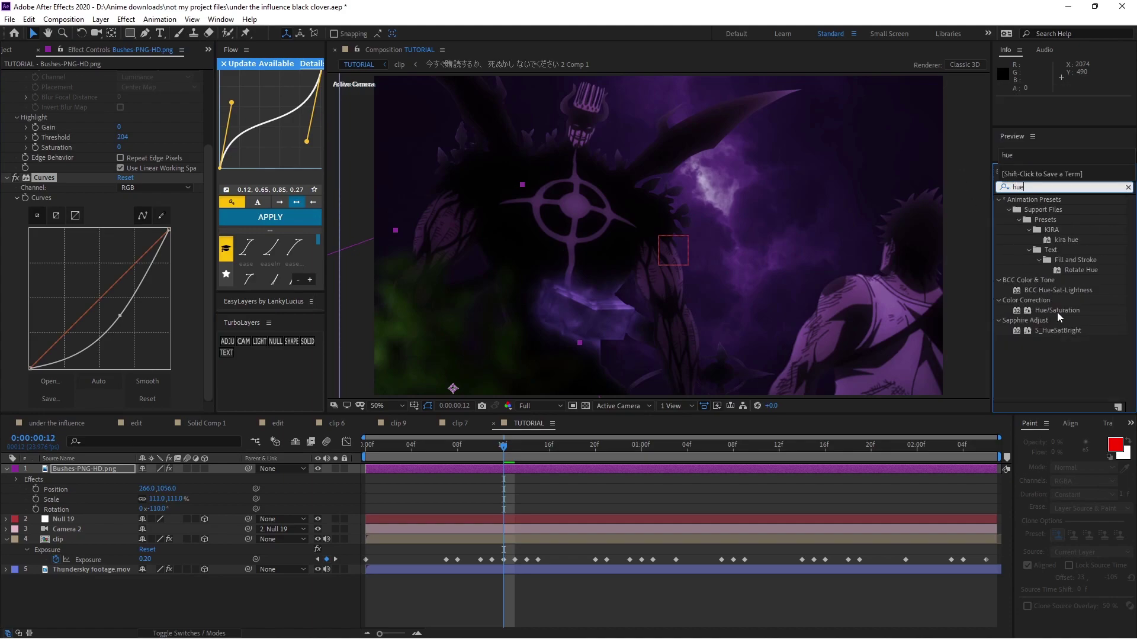
{"action": "left_click_drag", "start_coordinate": [1058, 310], "coordinate": [128, 349]}
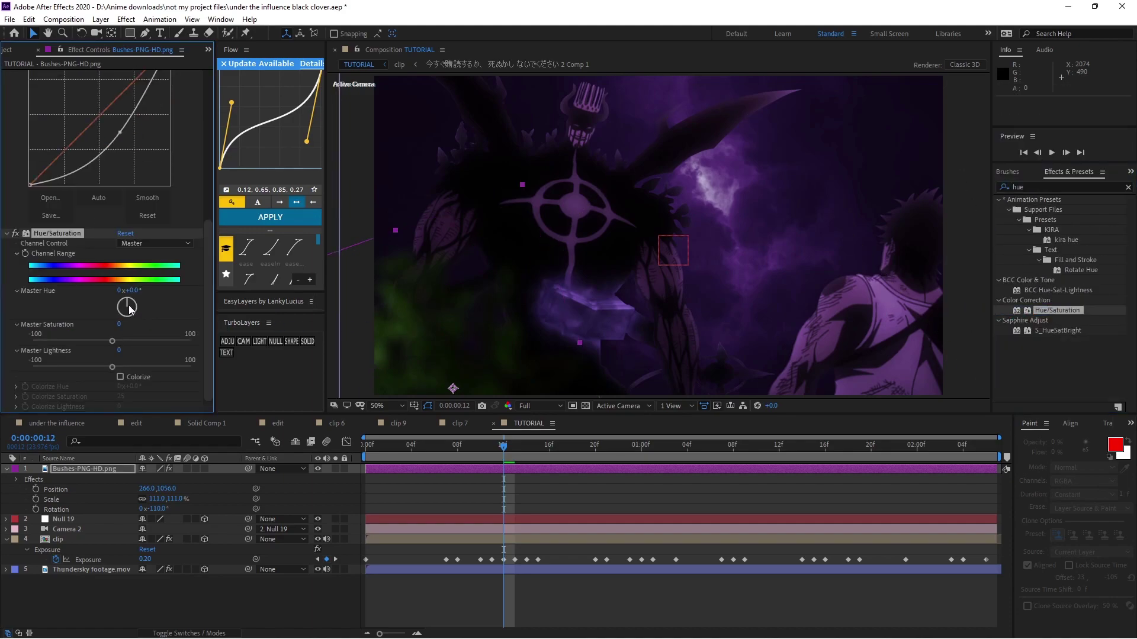
{"action": "mouse_move", "coordinate": [127, 306]}
{"action": "left_mouse_down"}
{"action": "mouse_move", "coordinate": [138, 312]}
{"action": "mouse_move", "coordinate": [127, 321]}
{"action": "left_mouse_up"}
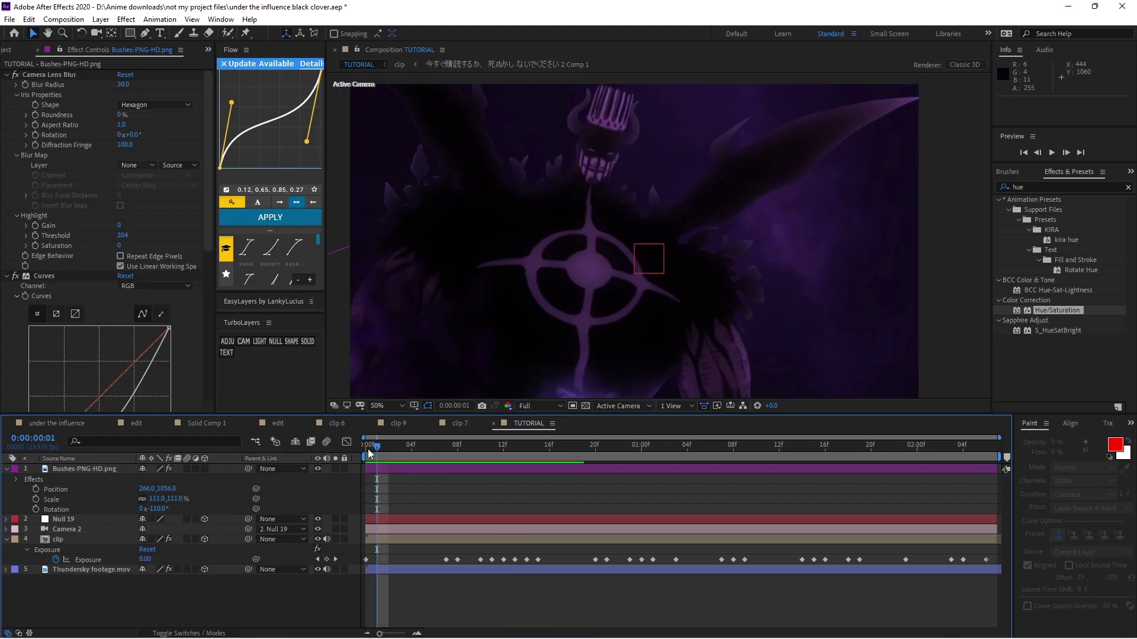
{"action": "left_click_drag", "start_coordinate": [378, 447], "coordinate": [670, 471]}
{"action": "key", "text": "space"}
- Duplicate the bush layer and place the copy at the frame's lower-right at 1856, 1056, scaled to 123% and rotated to -208°
{"action": "left_click", "coordinate": [379, 468]}
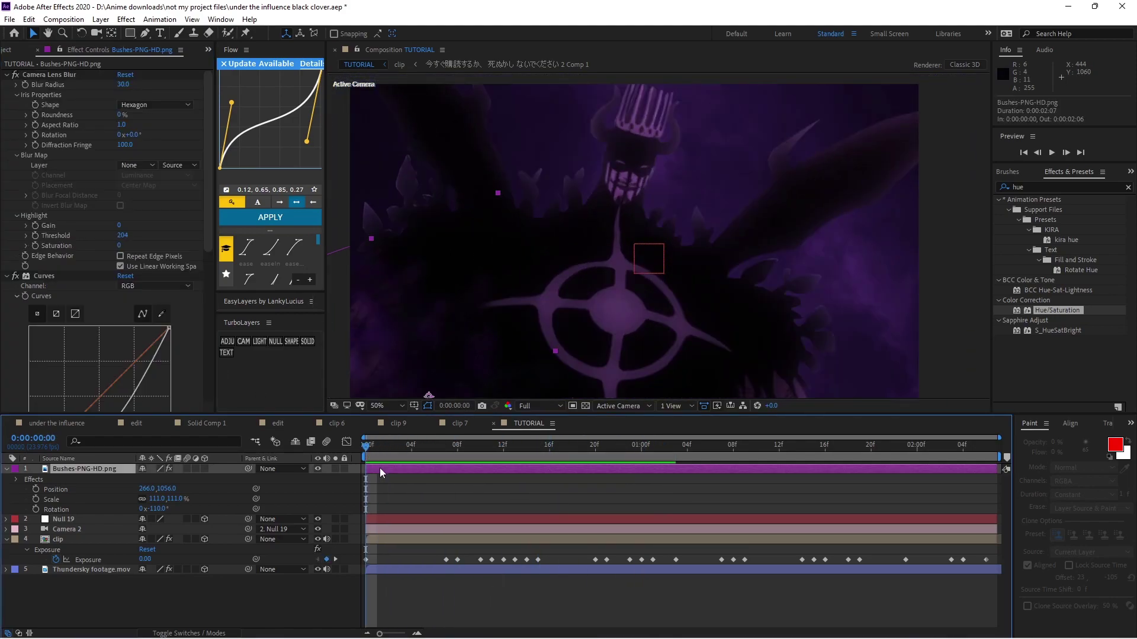
{"action": "key", "text": "ctrl+c"}
{"action": "key", "text": "ctrl+v"}
{"action": "key", "text": "p"}
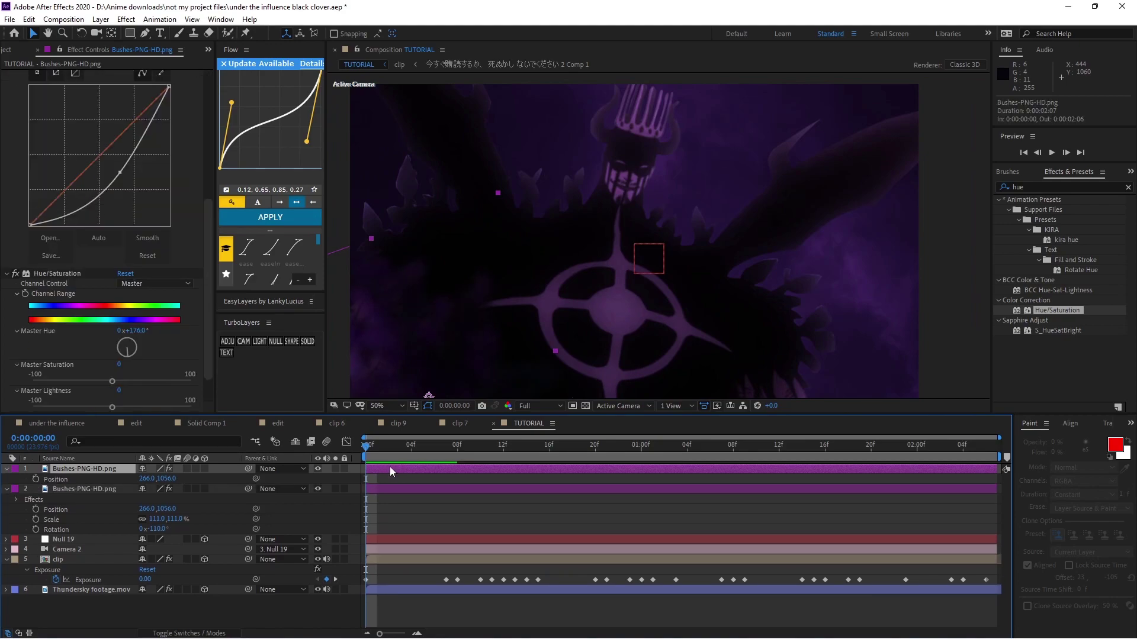
{"action": "key", "text": "shift+r"}
{"action": "key", "text": "shift+s"}
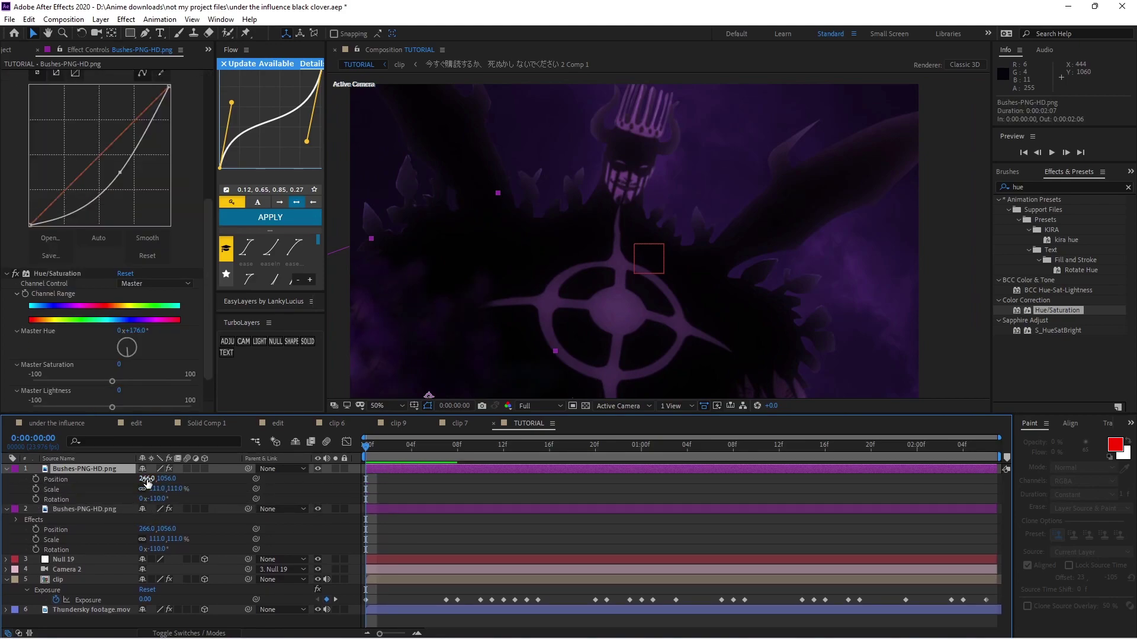
{"action": "left_click_drag", "start_coordinate": [148, 483], "coordinate": [379, 472]}
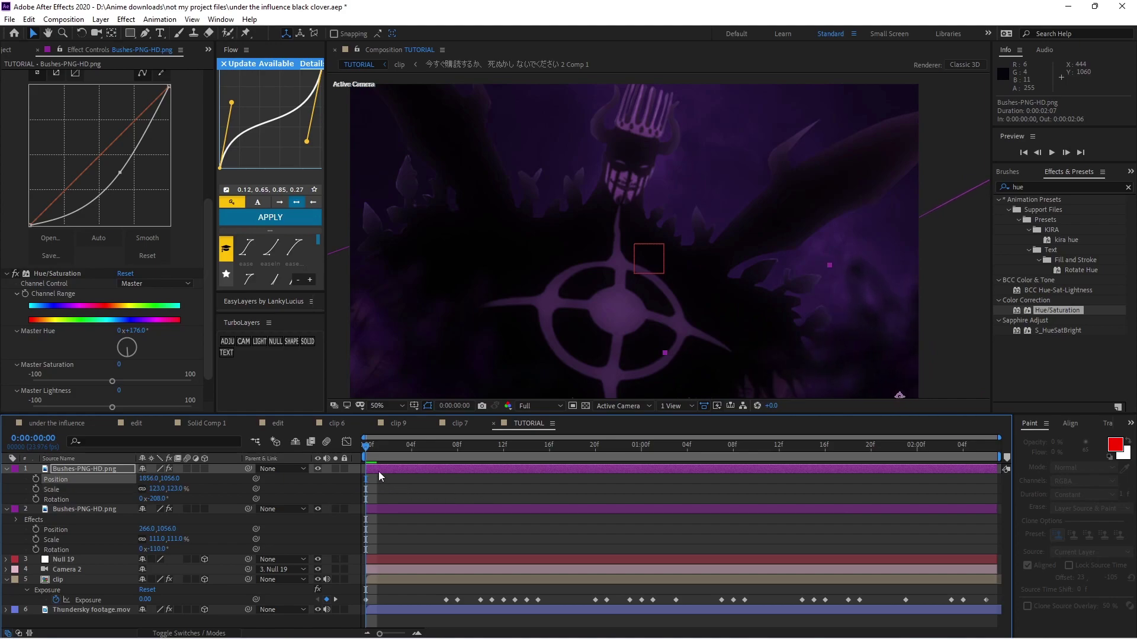
- Duplicate the lower-right bush layer and move the copy to the bottom centre of the frame at about 906, 1239
{"action": "left_click", "coordinate": [380, 468]}
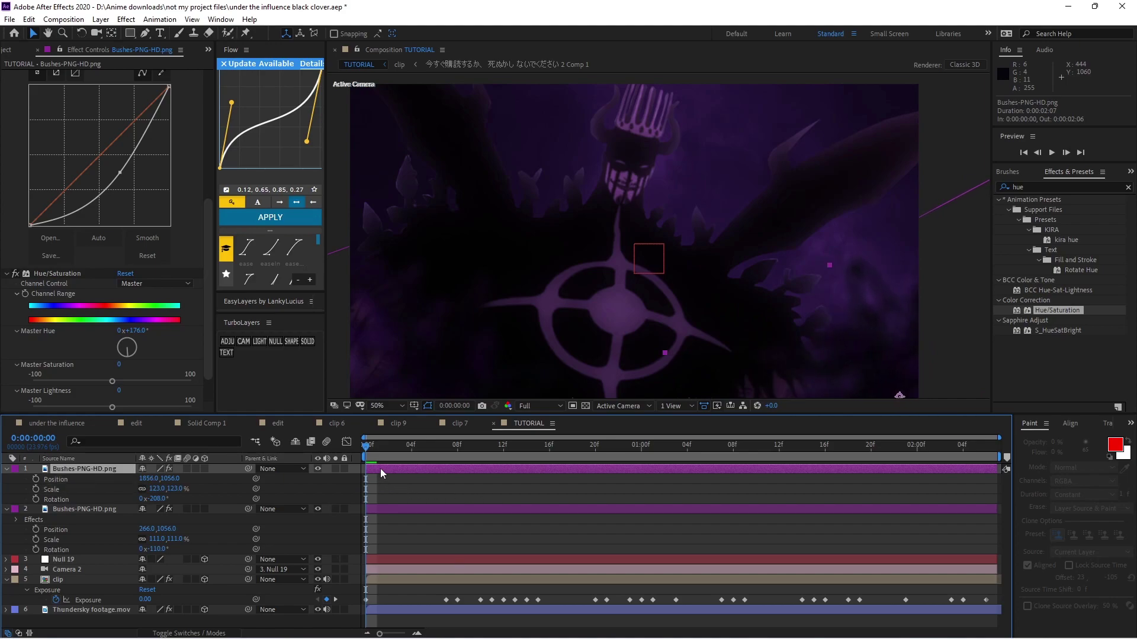
{"action": "key", "text": "ctrl+d"}
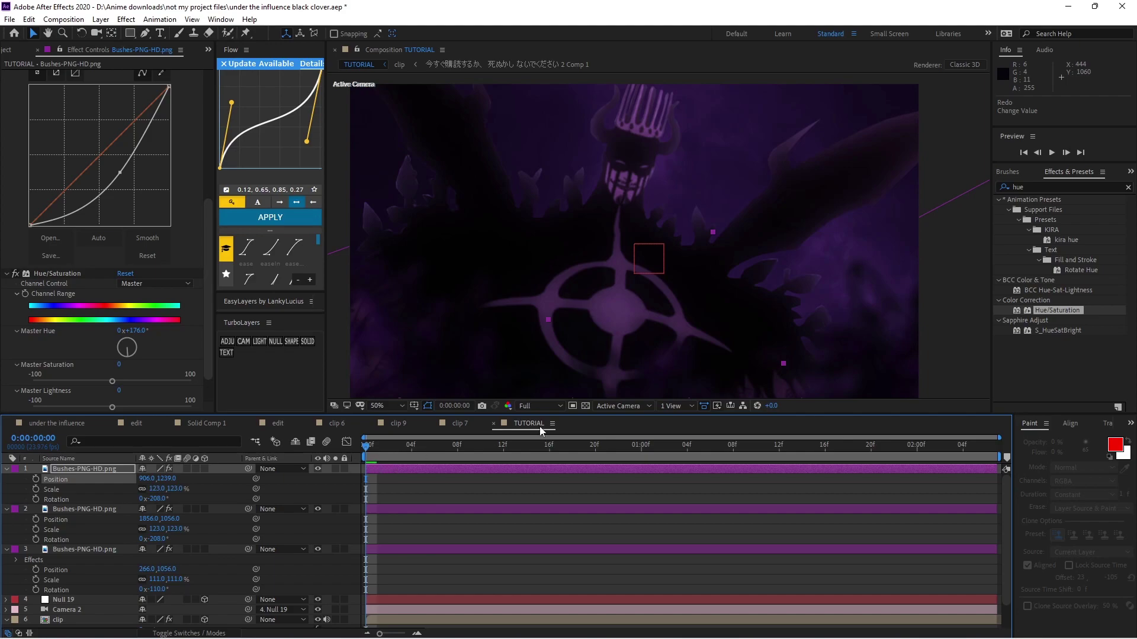
{"action": "scroll", "coordinate": [669, 338], "scroll_direction": "down", "scroll_amount": 2}
{"action": "scroll", "coordinate": [668, 320], "scroll_direction": "up", "scroll_amount": 2}
{"action": "left_click_drag", "start_coordinate": [676, 312], "coordinate": [691, 301]}
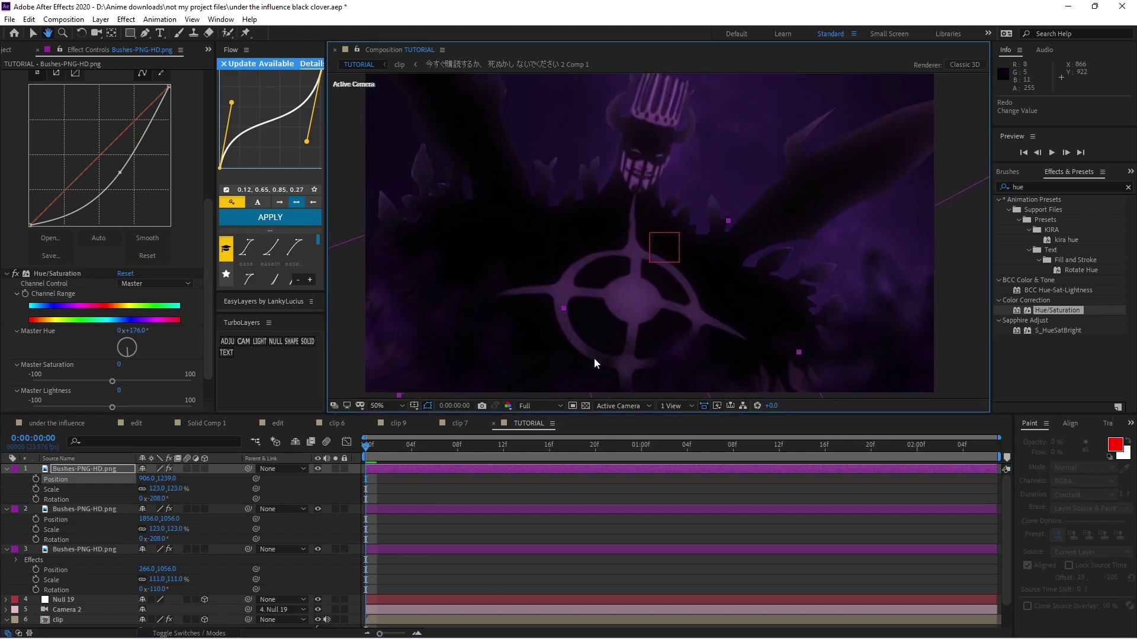
- Collapse the properties of the three bush layers in the timeline
{"action": "left_click", "coordinate": [7, 469]}
{"action": "left_click", "coordinate": [7, 479]}
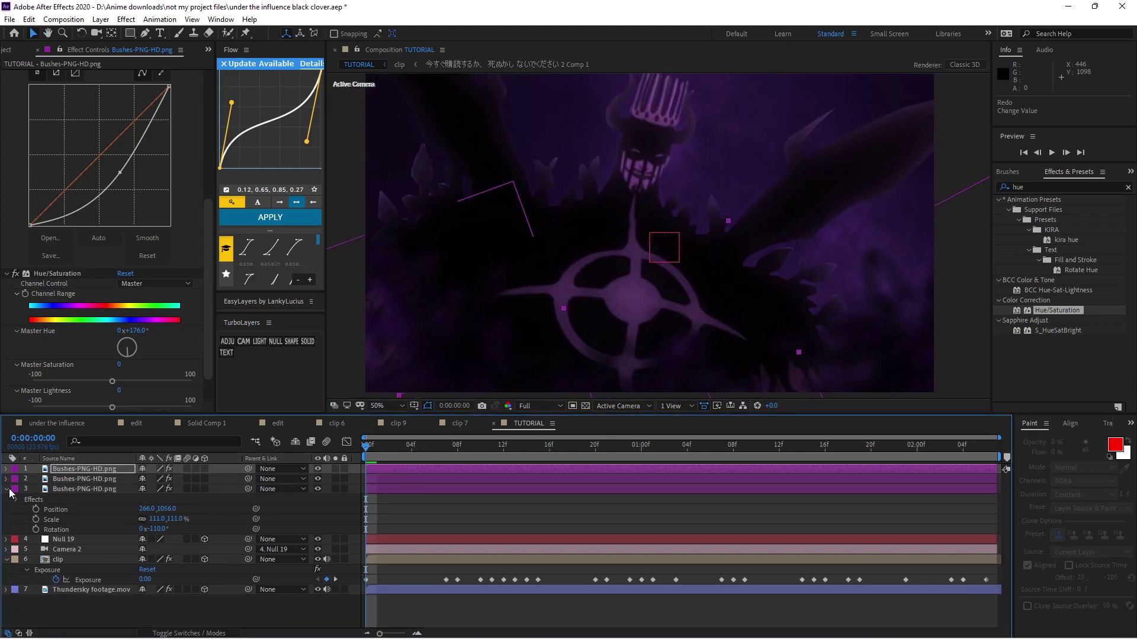
{"action": "left_click", "coordinate": [8, 489]}
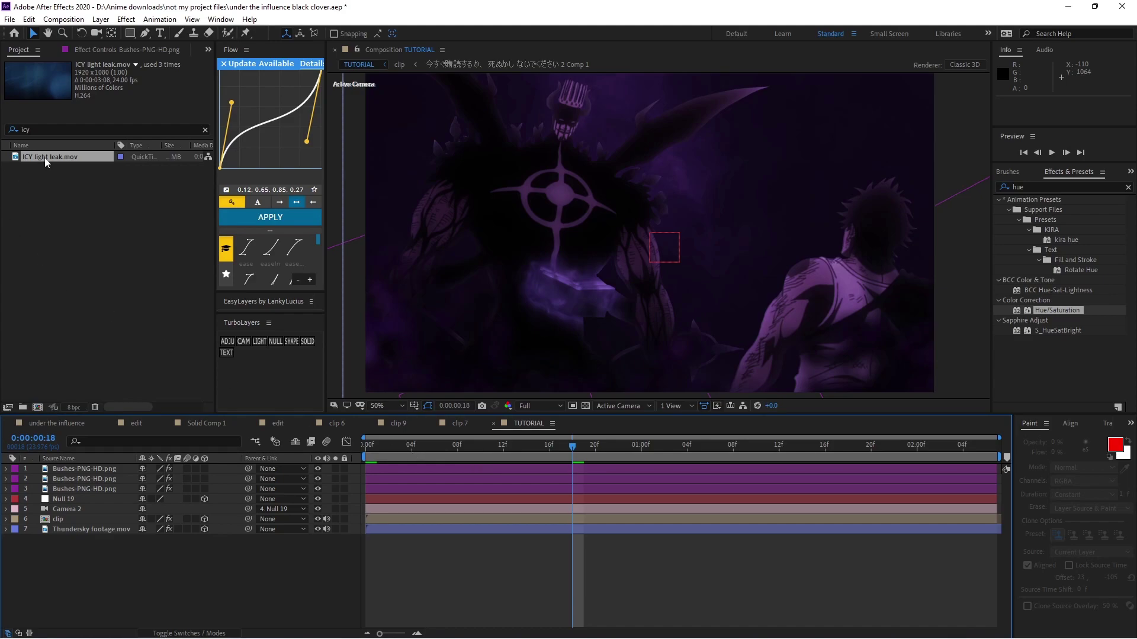
- Add ICY light leak.mov as the top layer and split it at frame 16 and at 1 second
{"action": "left_click_drag", "start_coordinate": [47, 162], "coordinate": [371, 468]}
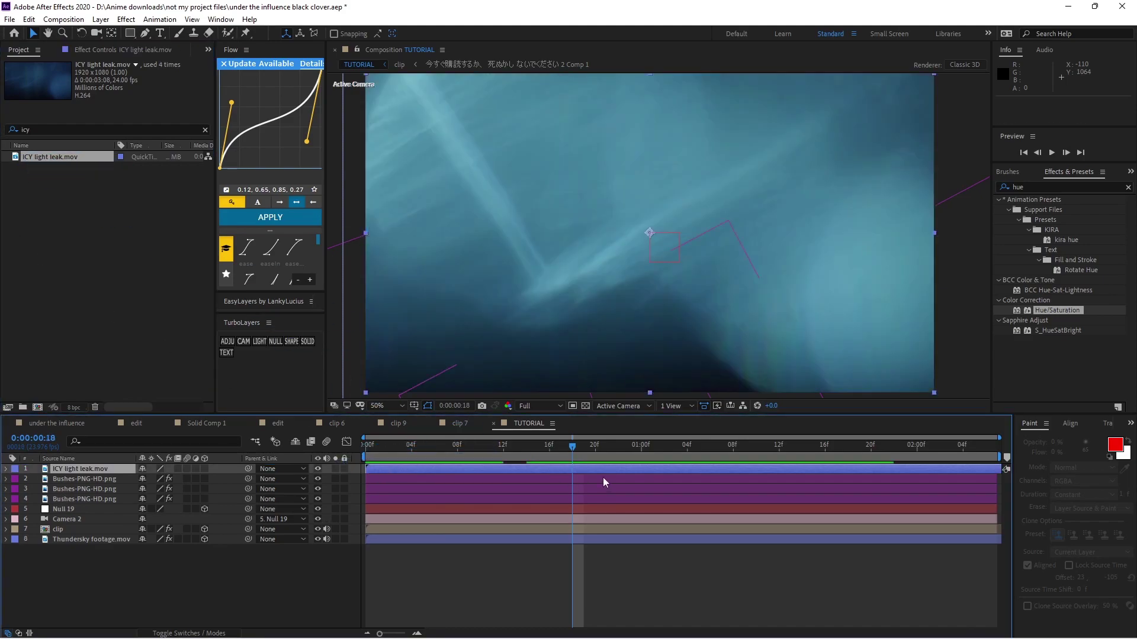
{"action": "left_click_drag", "start_coordinate": [572, 451], "coordinate": [642, 458]}
{"action": "key", "text": "ctrl+shift+d"}
{"action": "key", "text": "ctrl+shift+d"}
- Keyframe the middle light leak segment's Opacity at 16% on frame 20 and 0% on frame 16
{"action": "left_click", "coordinate": [595, 454]}
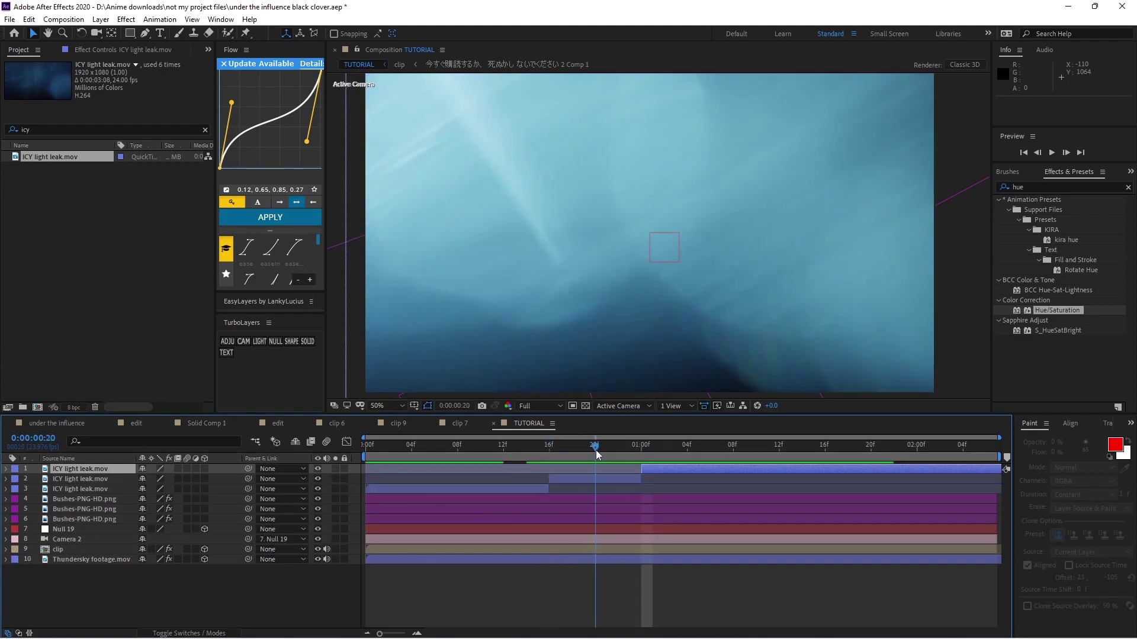
{"action": "left_click", "coordinate": [599, 477]}
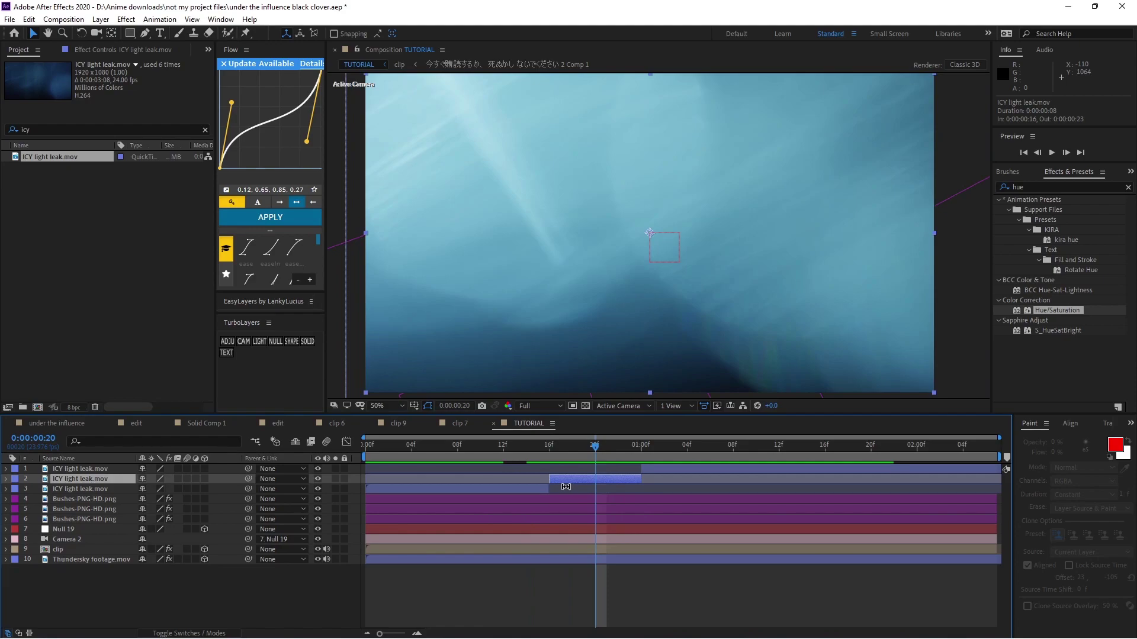
{"action": "key", "text": "t"}
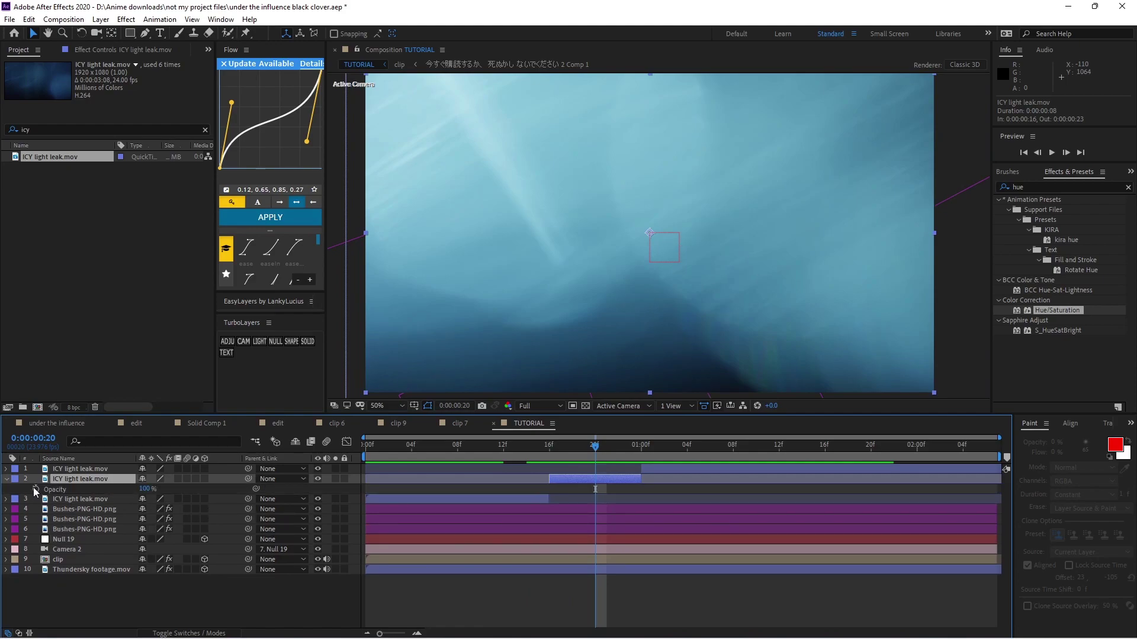
{"action": "left_click", "coordinate": [35, 489]}
{"action": "left_click", "coordinate": [148, 489]}
{"action": "type", "text": "16"}
{"action": "key", "text": "Return"}
{"action": "left_click", "coordinate": [549, 445]}
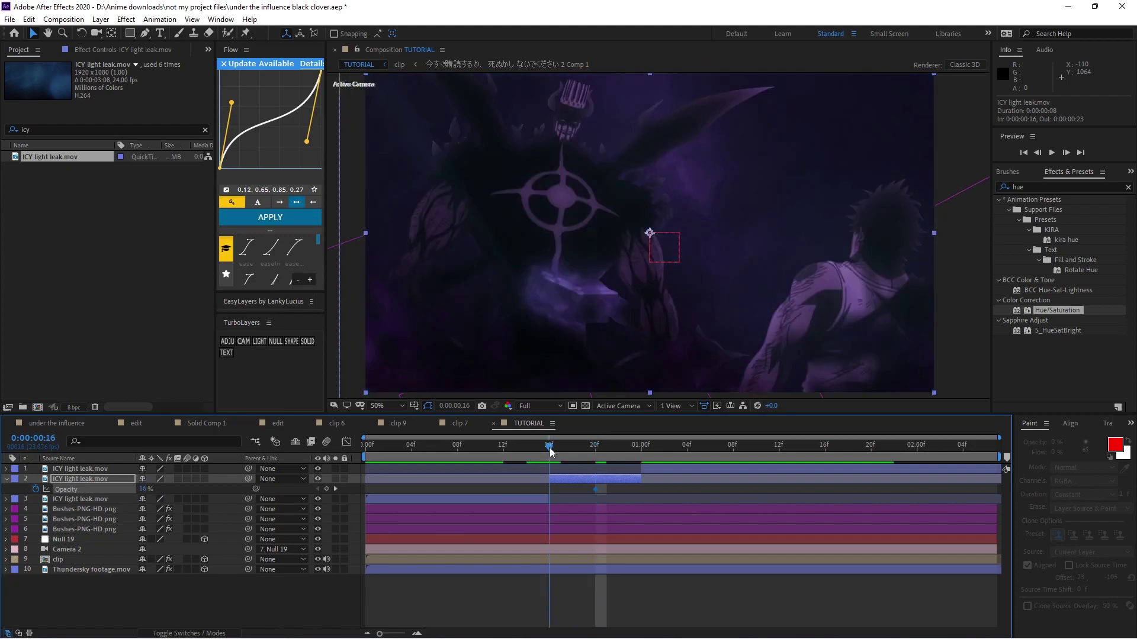
{"action": "left_click", "coordinate": [144, 489]}
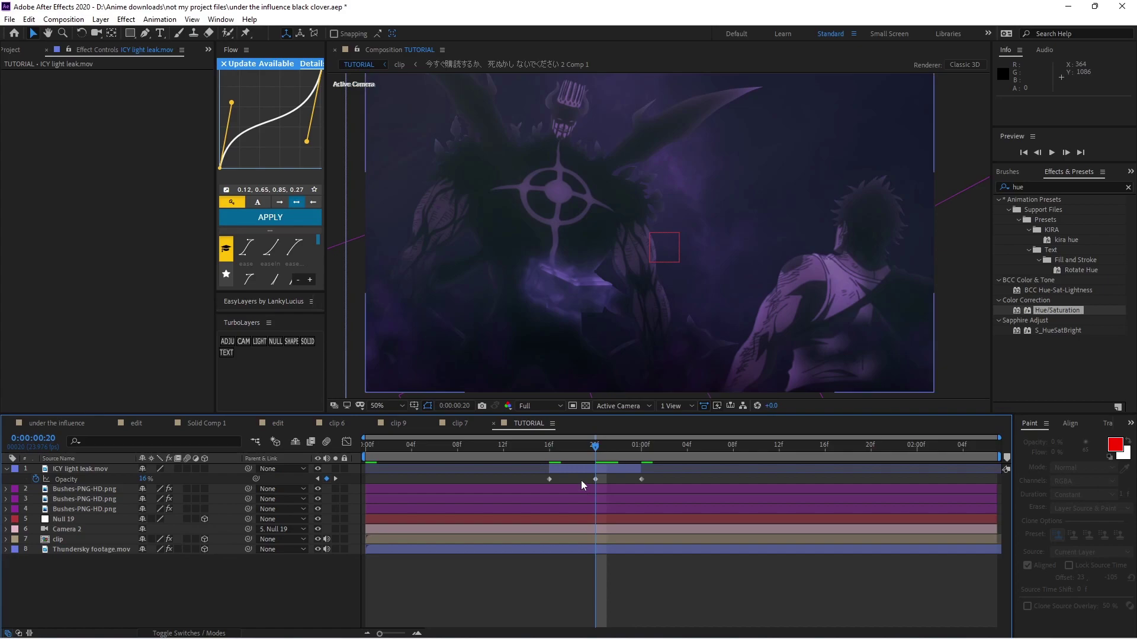
- Change the blending mode of the trimmed ICY light leak.mov layer
{"action": "left_click", "coordinate": [581, 471]}
{"action": "right_click", "coordinate": [579, 470]}
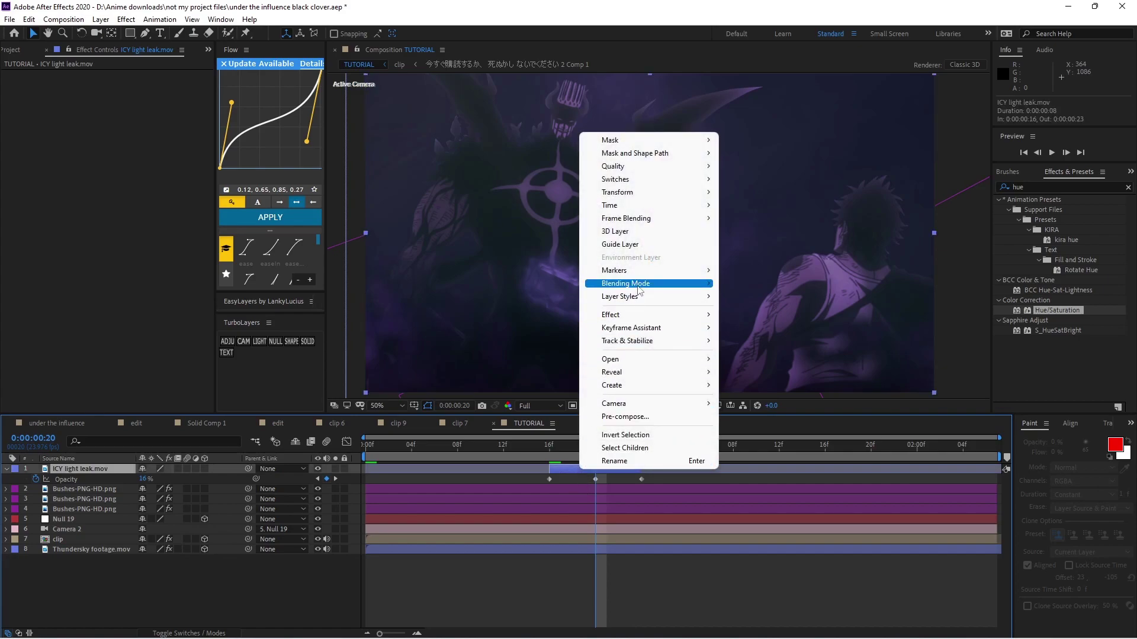
{"action": "mouse_move", "coordinate": [628, 283]}
{"action": "left_click", "coordinate": [764, 242]}
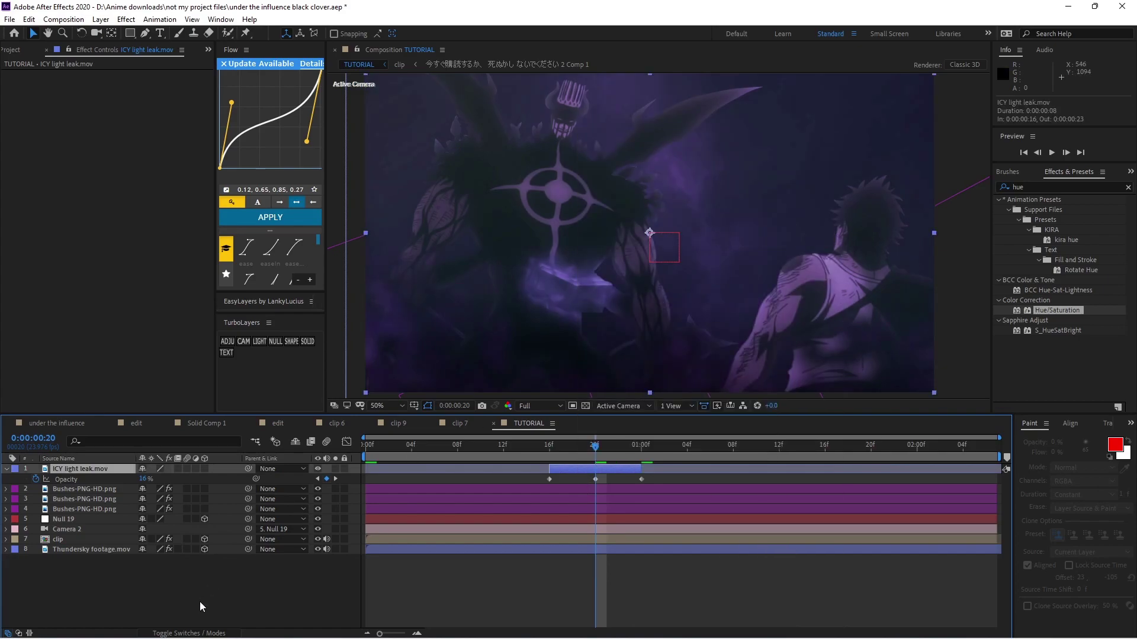
- Shift the trimmed light leak segment earlier so its Opacity peak falls on frame 10, and preview it
{"action": "left_click", "coordinate": [183, 634]}
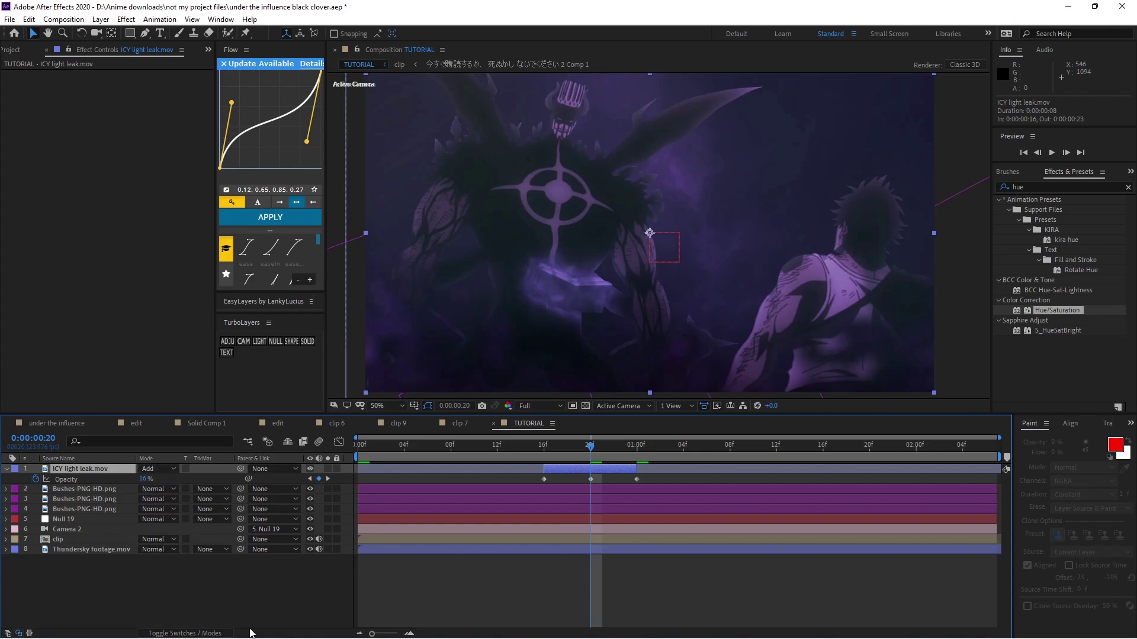
{"action": "left_click", "coordinate": [214, 633]}
{"action": "left_click_drag", "start_coordinate": [595, 448], "coordinate": [480, 458]}
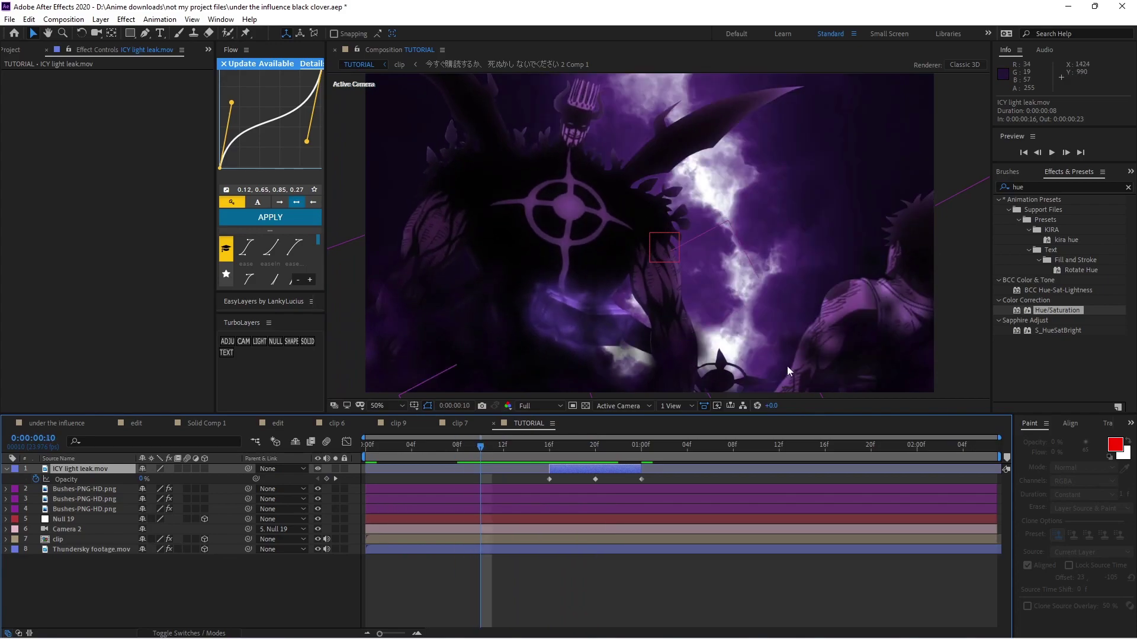
{"action": "left_click_drag", "start_coordinate": [592, 472], "coordinate": [482, 472]}
{"action": "key", "text": "space"}
- Set the light leak segment's Opacity at frame 10 to 12% and shorten its fade to run from frame 7 to frame 13
{"action": "left_click", "coordinate": [146, 479]}
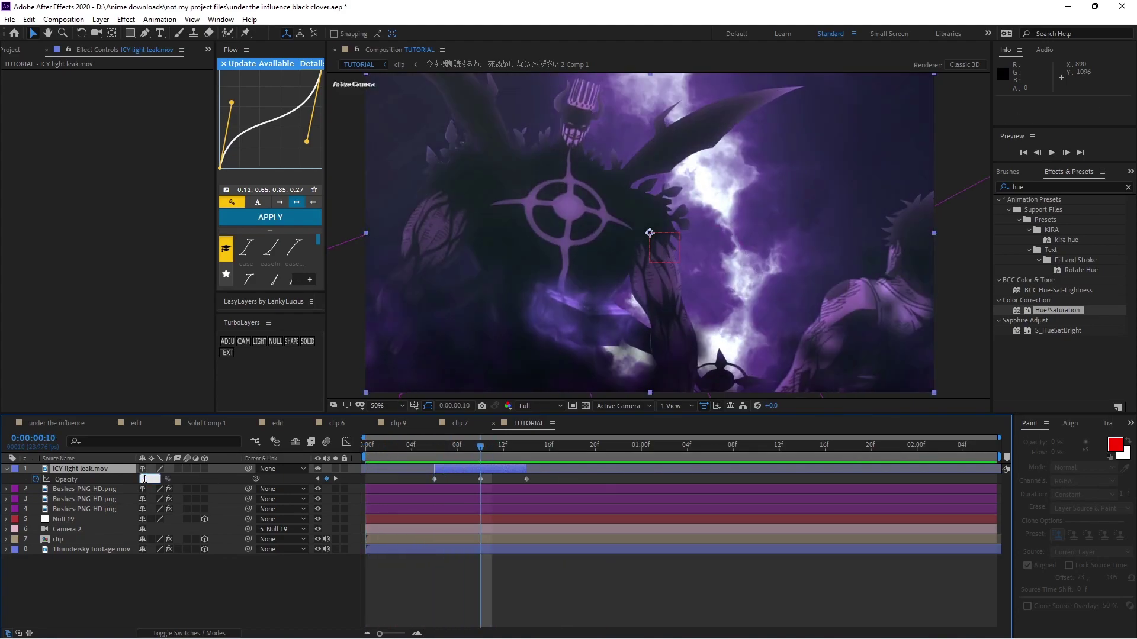
{"action": "type", "text": "12"}
{"action": "key", "text": "Return"}
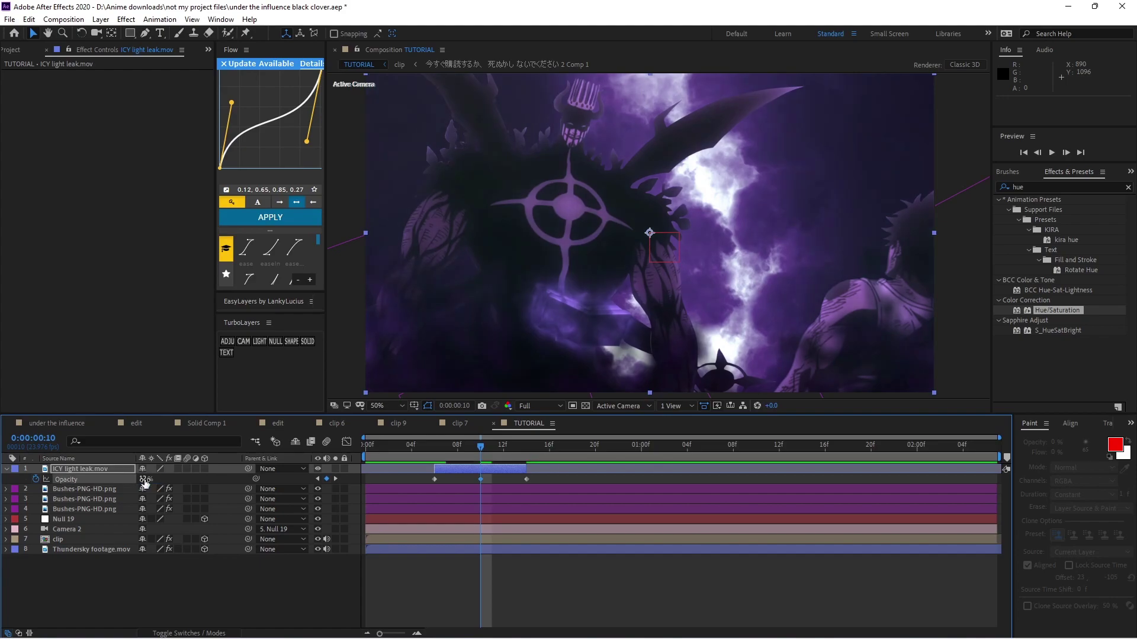
{"action": "key", "text": "j"}
{"action": "left_click_drag", "start_coordinate": [435, 468], "coordinate": [447, 478]}
{"action": "left_click_drag", "start_coordinate": [521, 482], "coordinate": [514, 469]}
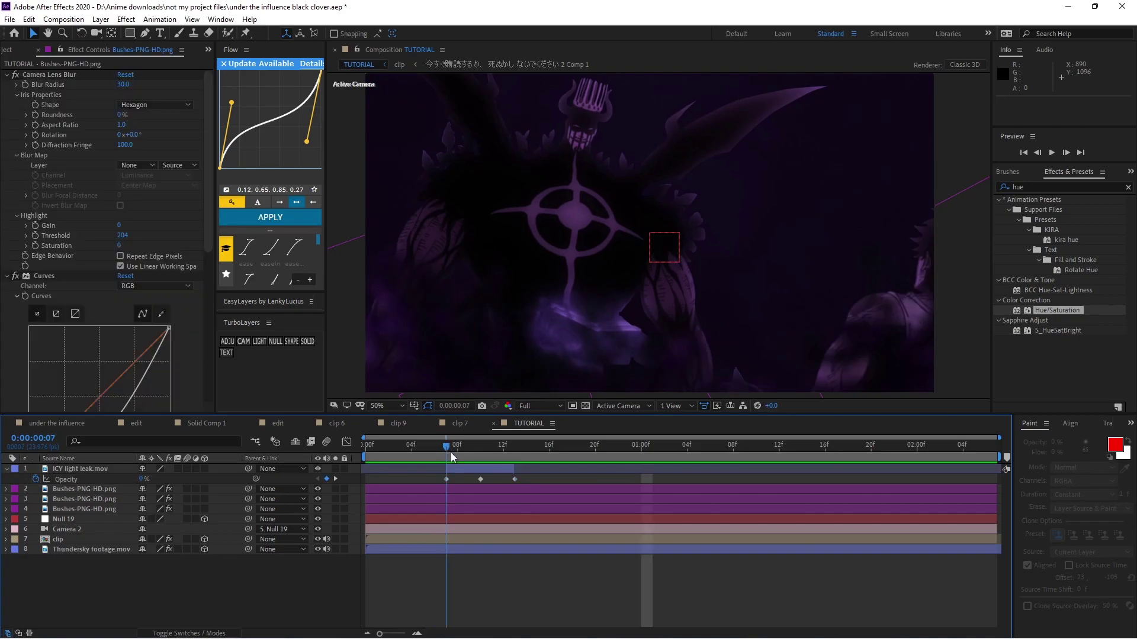
- Duplicate the shortened light leak segment with its Opacity peak at 0:00:01:01, and flip the copy
{"action": "left_click_drag", "start_coordinate": [450, 453], "coordinate": [659, 458]}
{"action": "left_click", "coordinate": [474, 467]}
{"action": "key", "text": "ctrl+d"}
{"action": "key", "text": "t"}
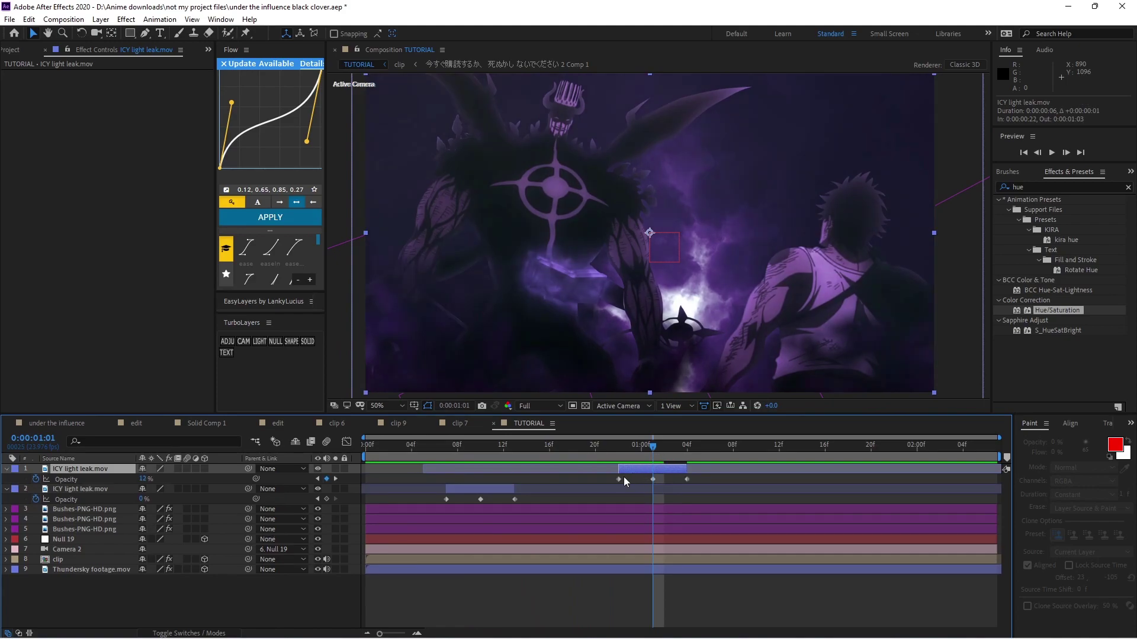
{"action": "right_click", "coordinate": [119, 476]}
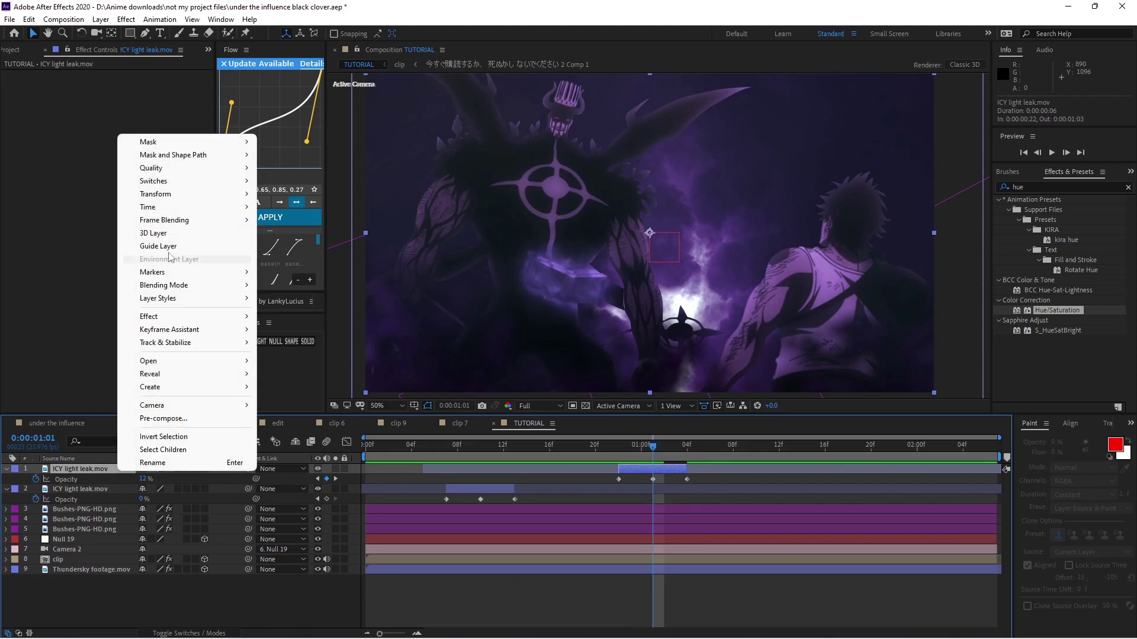
{"action": "mouse_move", "coordinate": [190, 196]}
{"action": "left_click", "coordinate": [320, 297]}
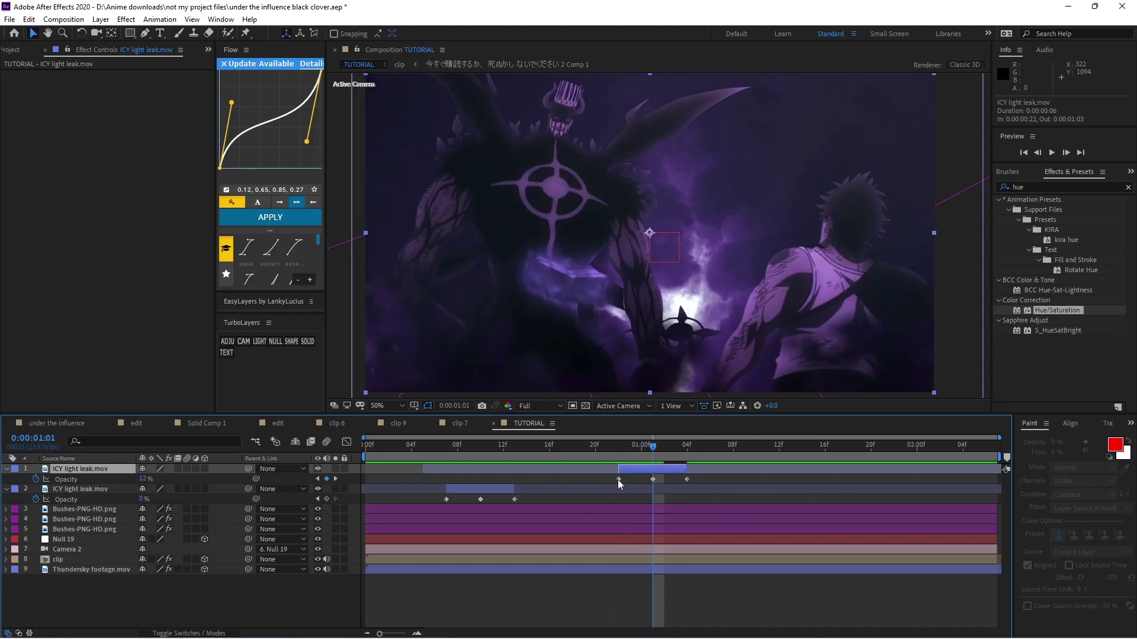
- Set the duplicated light leak's Opacity at 0:00:01:01 to 7%
{"action": "left_click", "coordinate": [144, 479]}
{"action": "type", "text": "0"}
{"action": "key", "text": "Return"}
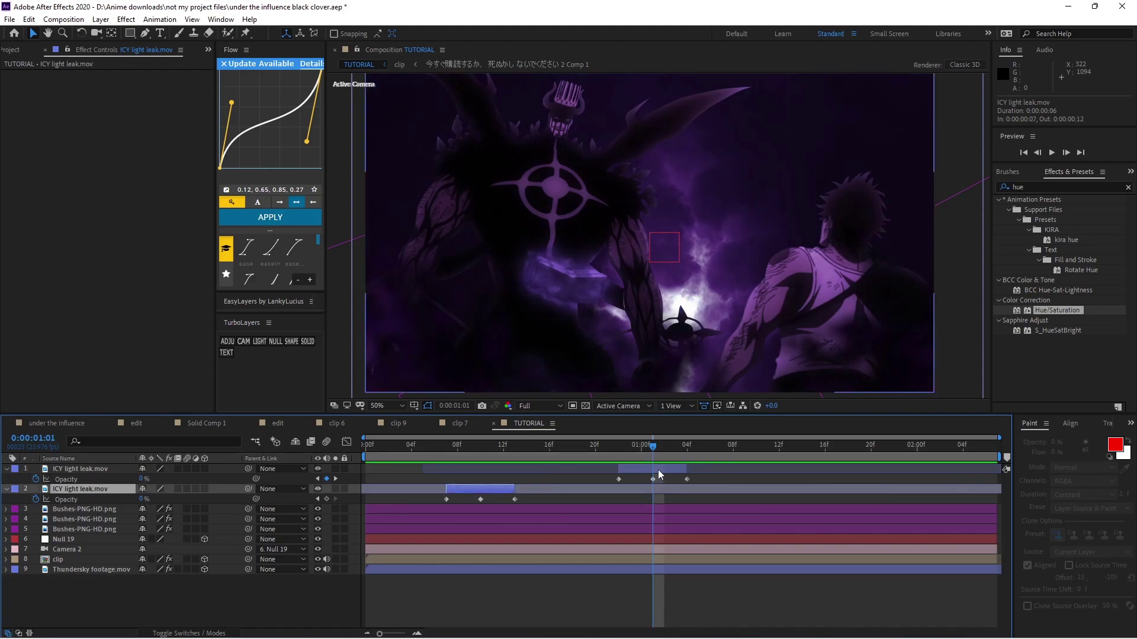
{"action": "left_click", "coordinate": [143, 479]}
{"action": "type", "text": "7"}
{"action": "key", "text": "Return"}
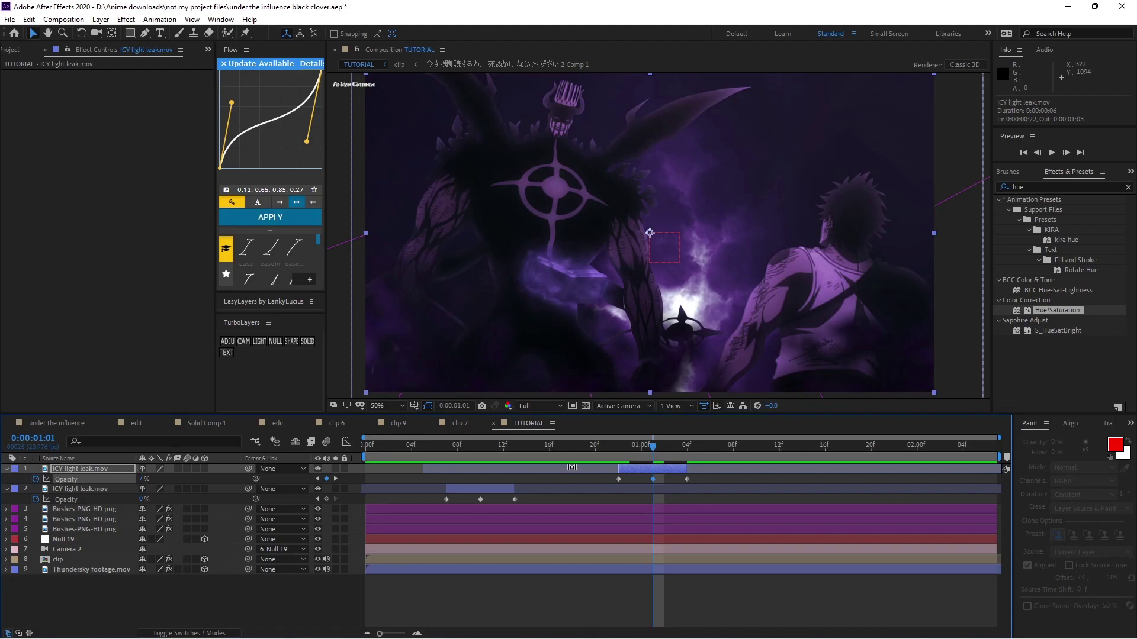
{"action": "left_click_drag", "start_coordinate": [654, 452], "coordinate": [655, 479]}
{"action": "left_click", "coordinate": [685, 468]}
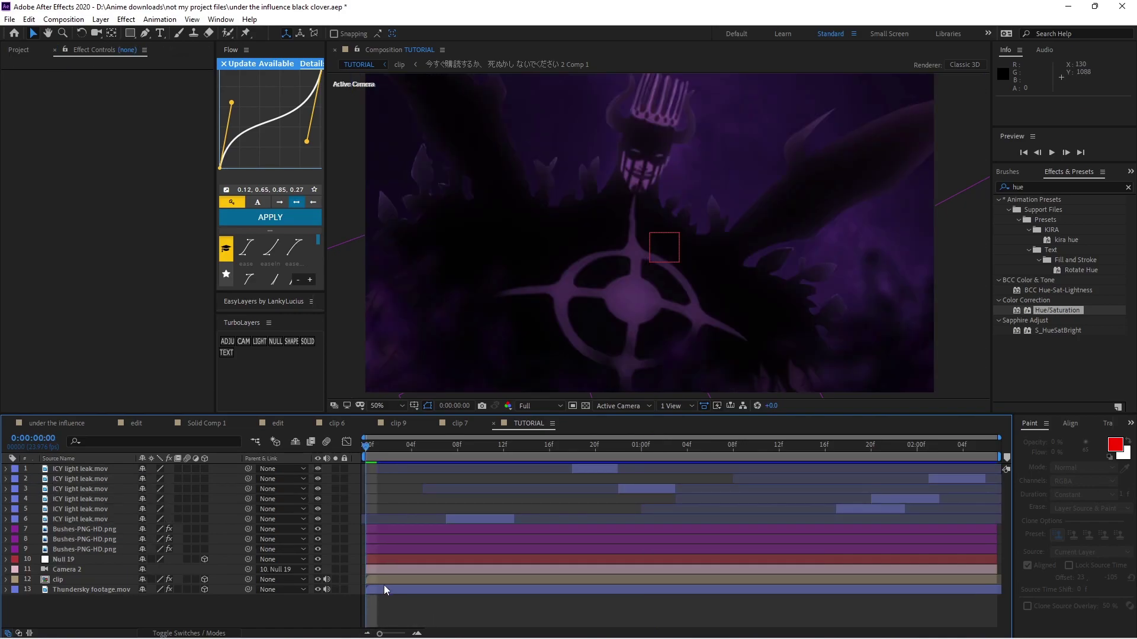
- Create a solid above the light leak layers and extend it to the end of the composition
{"action": "left_click", "coordinate": [590, 472]}
{"action": "left_click", "coordinate": [306, 346]}
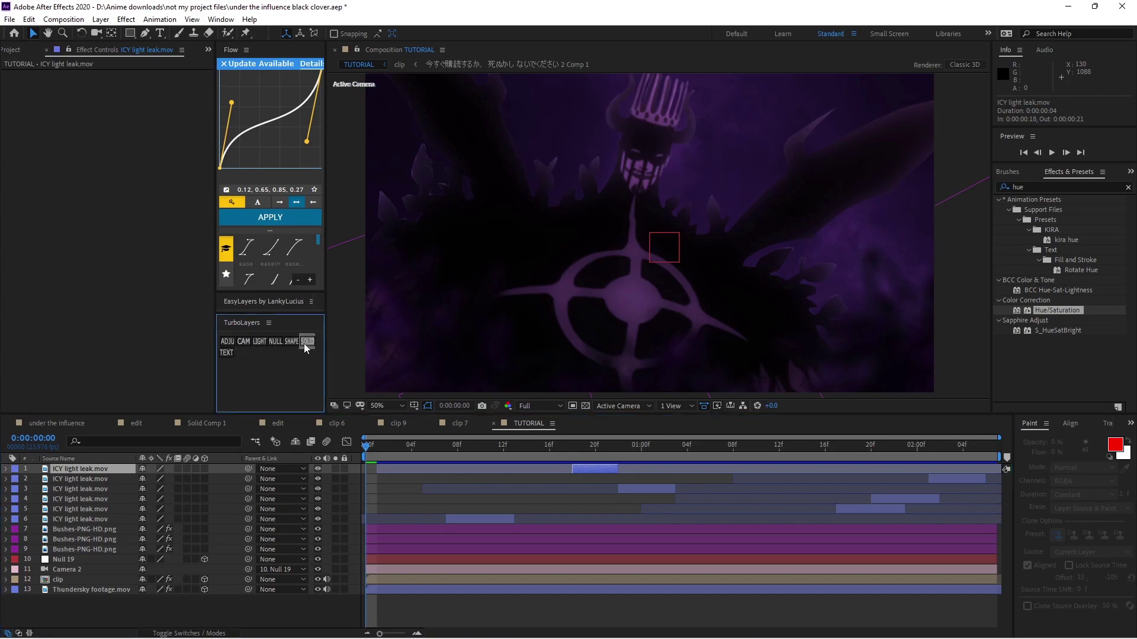
{"action": "left_click_drag", "start_coordinate": [619, 468], "coordinate": [999, 472]}
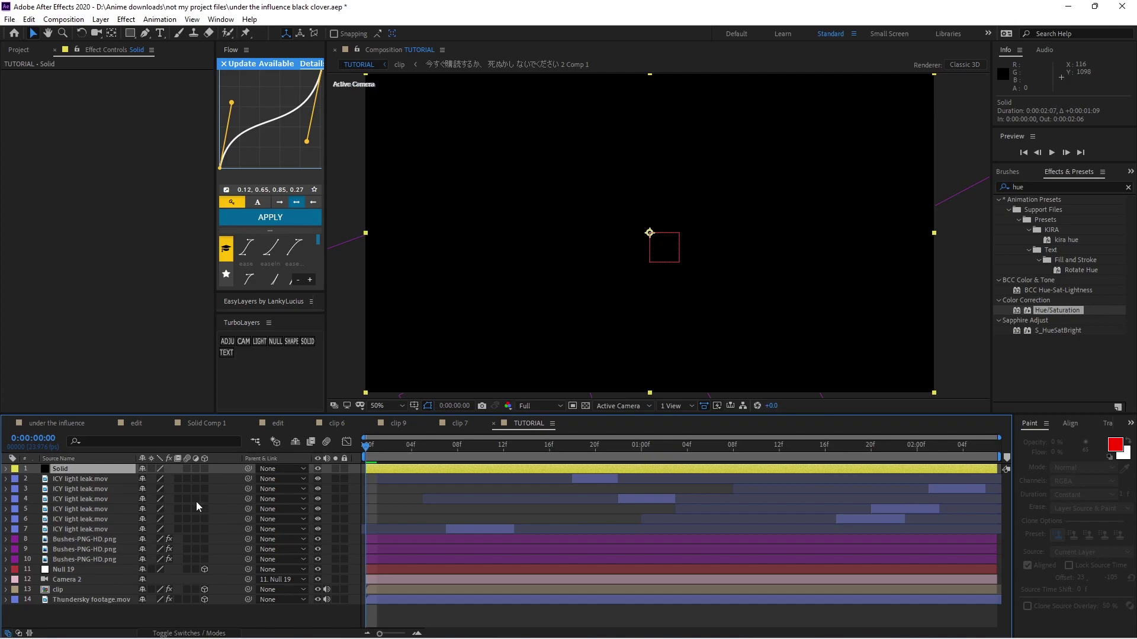
- Apply the CC Particle Systems II effect to the solid and preview the particles up to frame 18
{"action": "left_click_drag", "start_coordinate": [1040, 187], "coordinate": [958, 183]}
{"action": "key", "text": "BackSpace"}
{"action": "type", "text": "cc parti"}
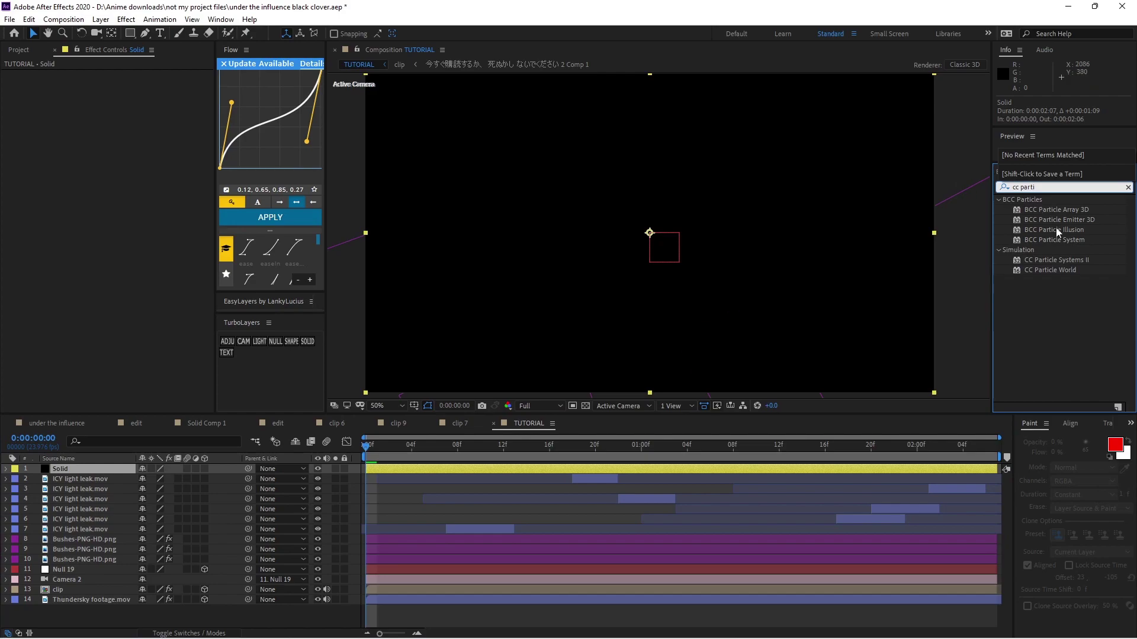
{"action": "left_click_drag", "start_coordinate": [1058, 264], "coordinate": [535, 466]}
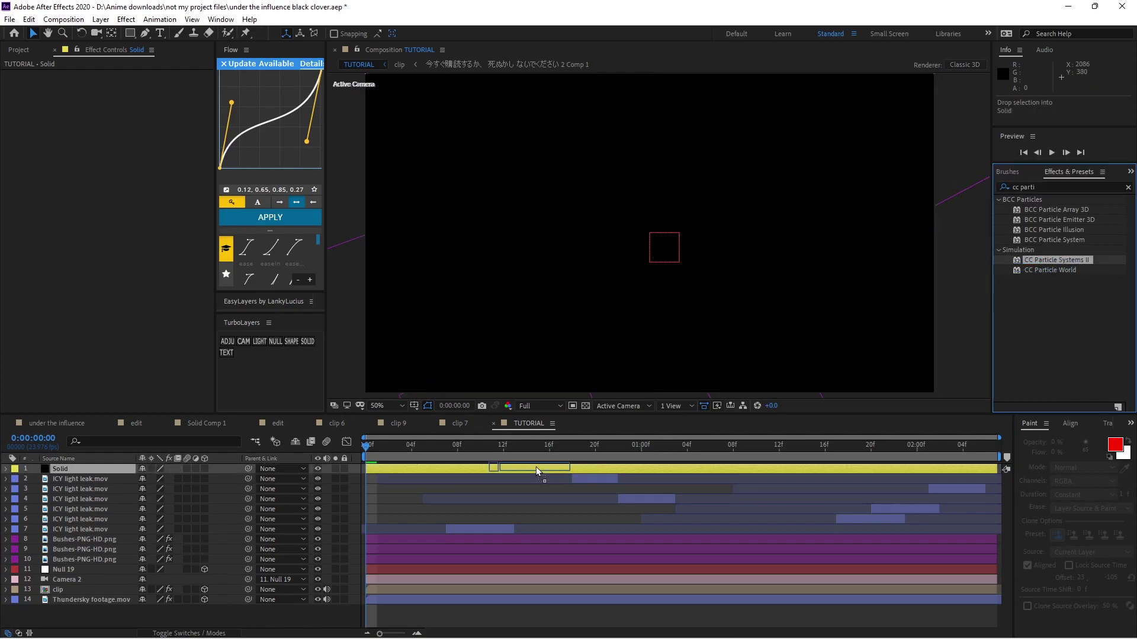
{"action": "key", "text": "space"}
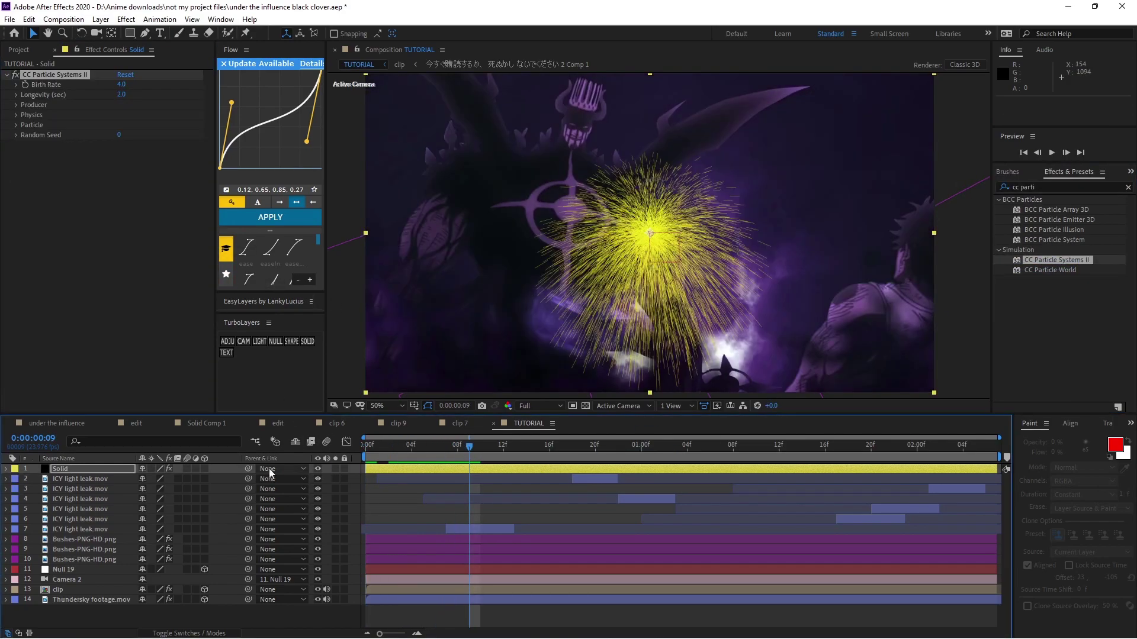
{"action": "left_click_drag", "start_coordinate": [466, 452], "coordinate": [566, 457]}
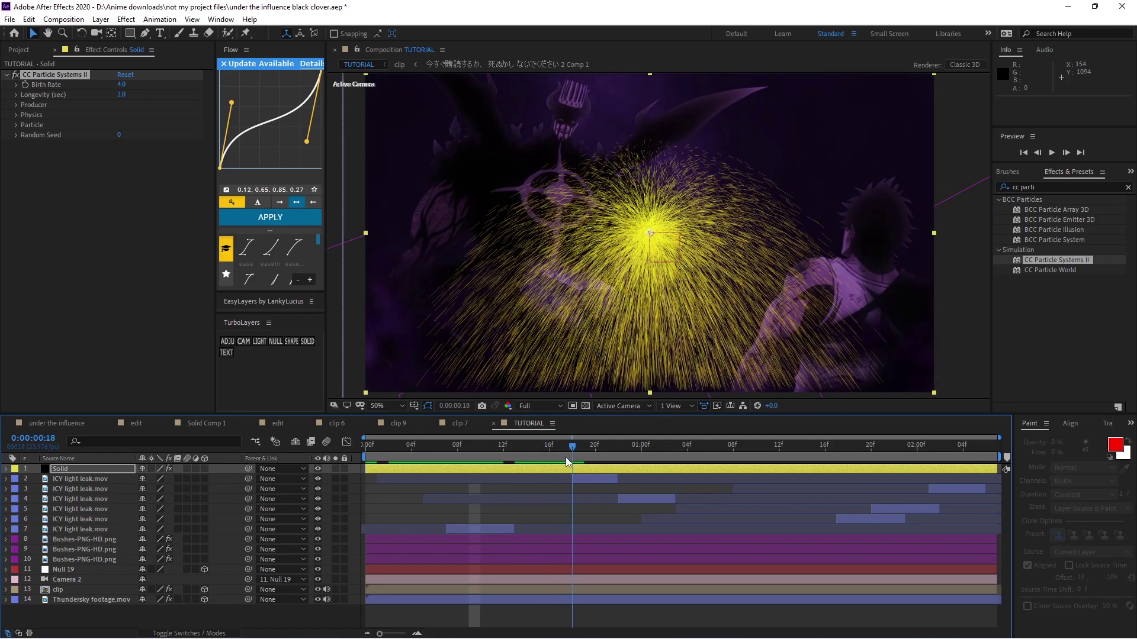
- Set the particle effect's Birth Rate to 2.2 and Longevity to 1.4 seconds
{"action": "left_click", "coordinate": [122, 84]}
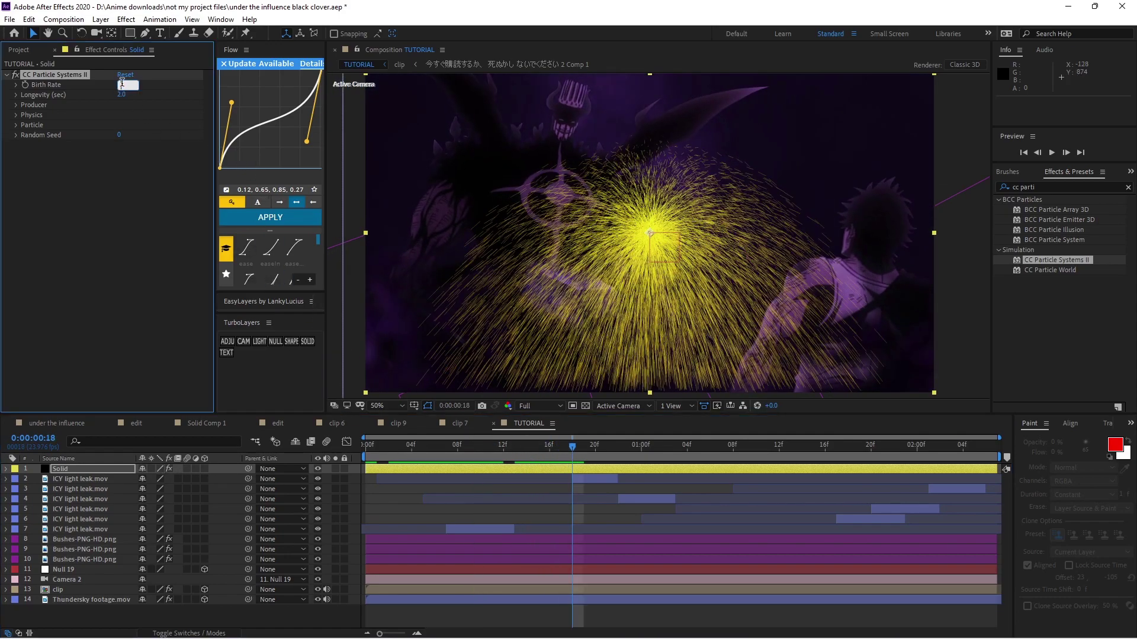
{"action": "key", "text": "Return"}
{"action": "left_click", "coordinate": [122, 96]}
{"action": "type", "text": "1.4"}
{"action": "key", "text": "Return"}
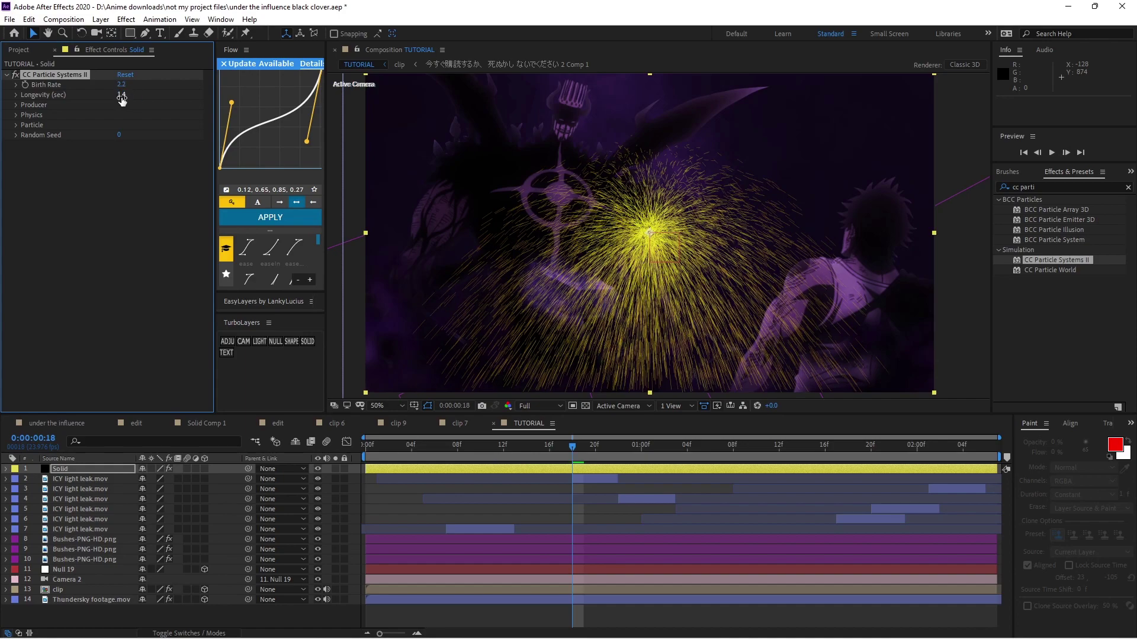
- Move the particle Producer above the frame by setting its Position to 960, -790
{"action": "left_click", "coordinate": [15, 105]}
{"action": "left_click_drag", "start_coordinate": [159, 115], "coordinate": [0, 114]}
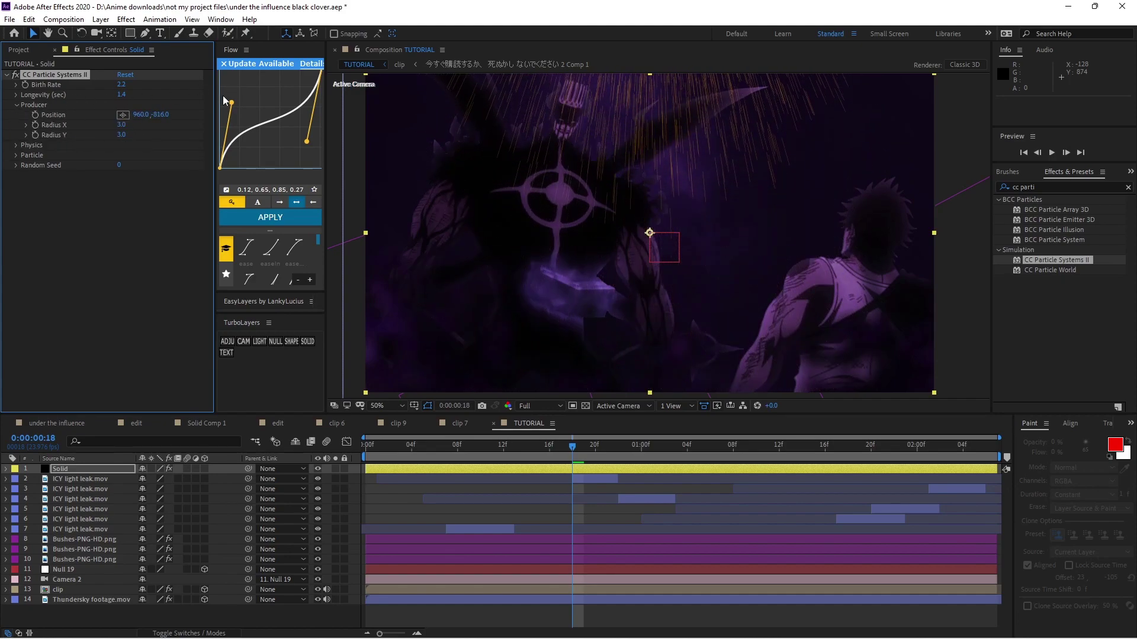
{"action": "mouse_move", "coordinate": [157, 114]}
{"action": "left_mouse_down"}
{"action": "mouse_move", "coordinate": [193, 117]}
{"action": "mouse_move", "coordinate": [172, 117]}
{"action": "left_mouse_up"}
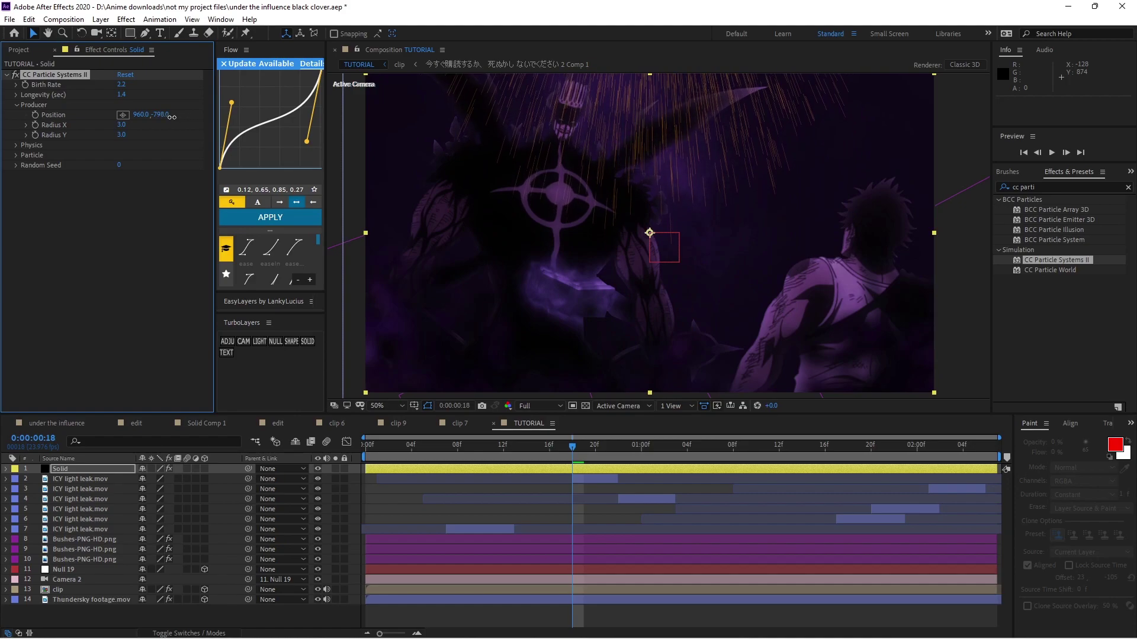
- Set the particle Physics Animation to Direction and Velocity to 1.4
{"action": "left_click", "coordinate": [15, 145]}
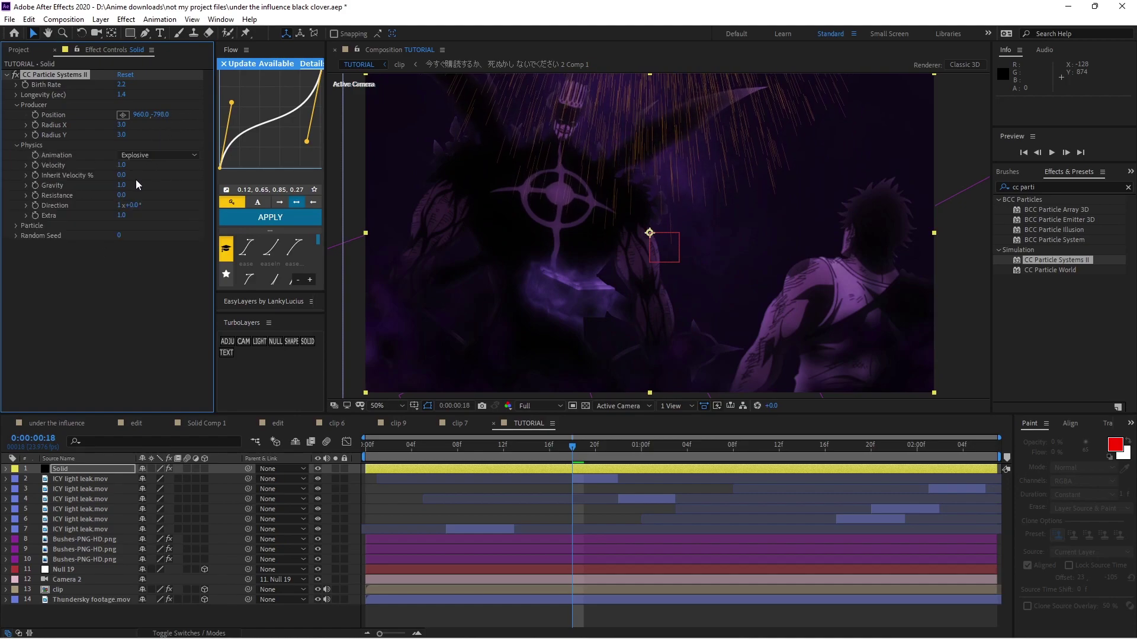
{"action": "left_click", "coordinate": [142, 155]}
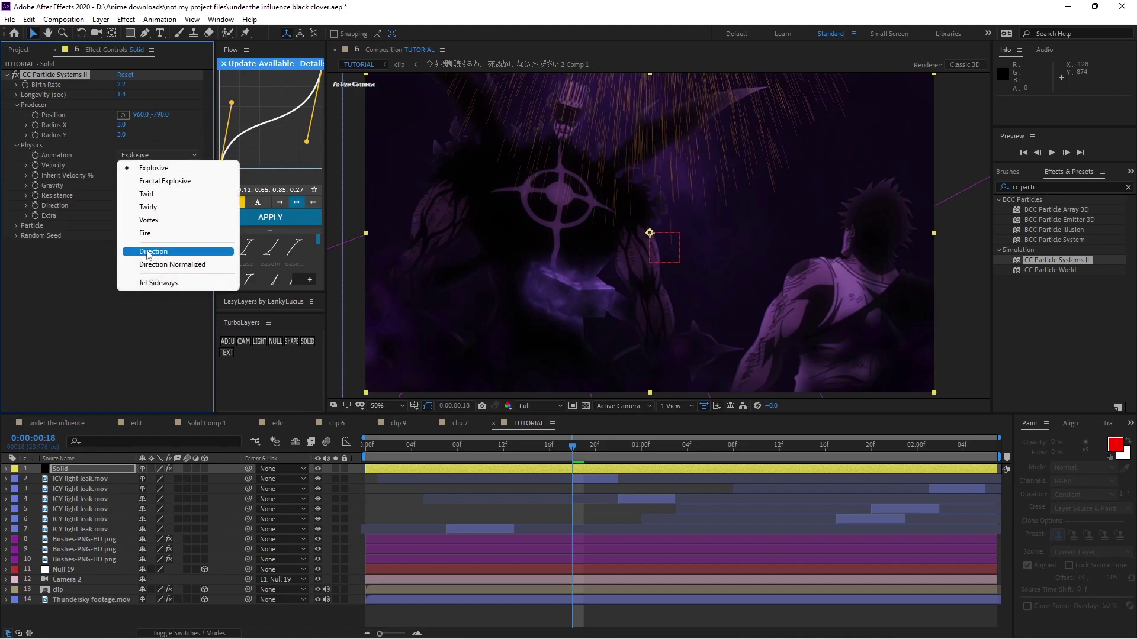
{"action": "left_click", "coordinate": [148, 252]}
{"action": "left_click", "coordinate": [122, 165]}
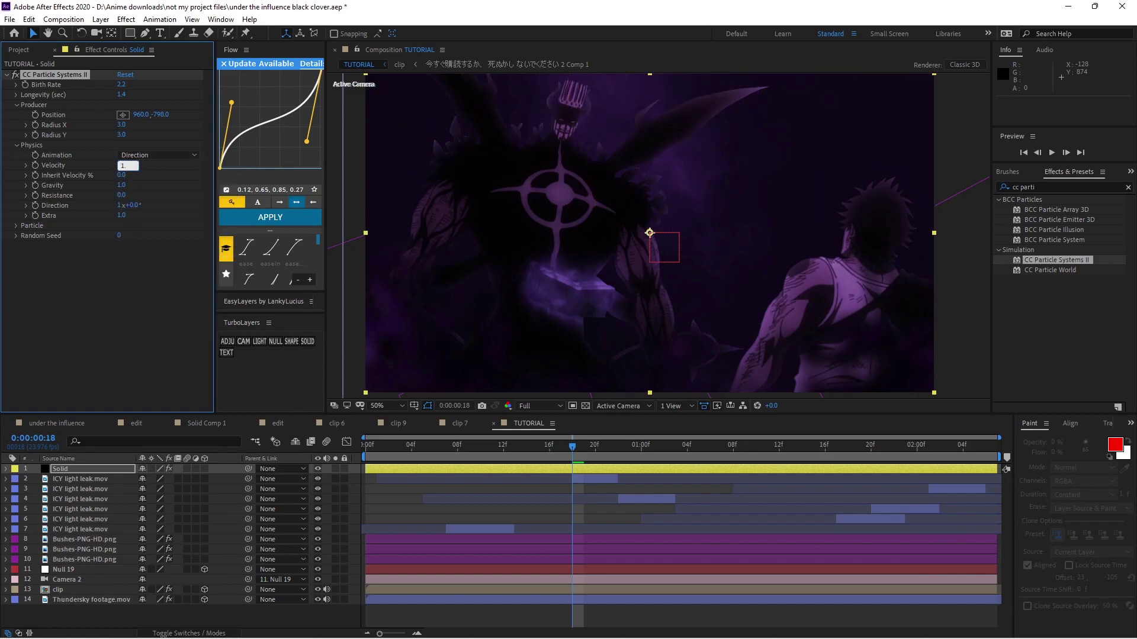
{"action": "key", "text": "Return"}
- Set the particles' Max Opacity to 40% and make both Birth Color and Death Color white
{"action": "left_click", "coordinate": [16, 225]}
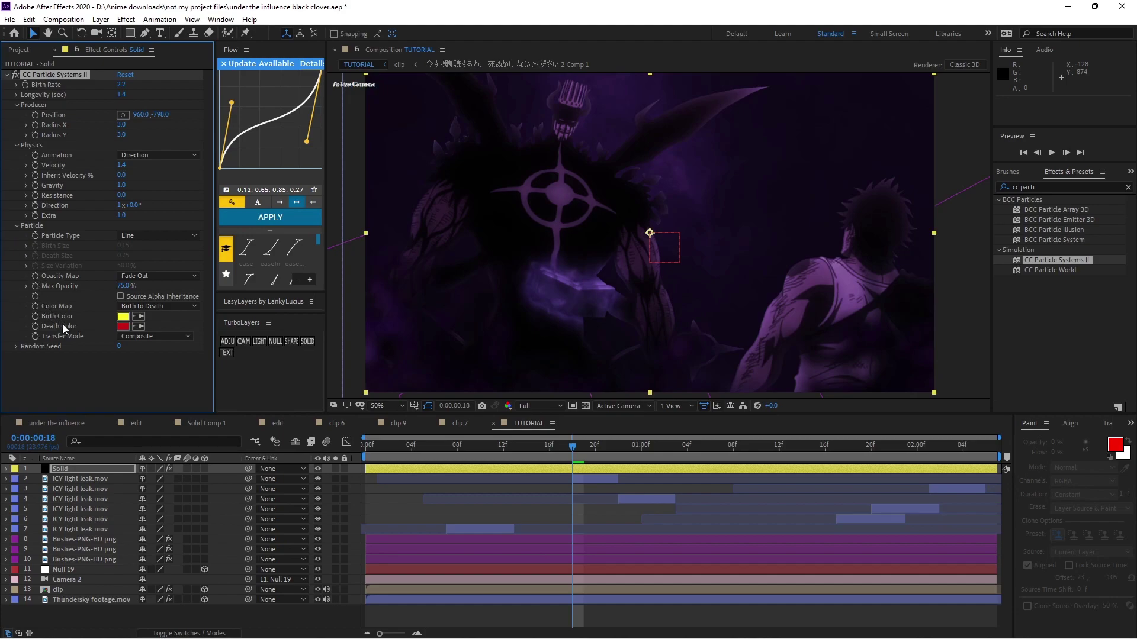
{"action": "left_click", "coordinate": [123, 287]}
{"action": "key", "text": "Return"}
{"action": "left_click", "coordinate": [123, 316]}
{"action": "left_click", "coordinate": [125, 223]}
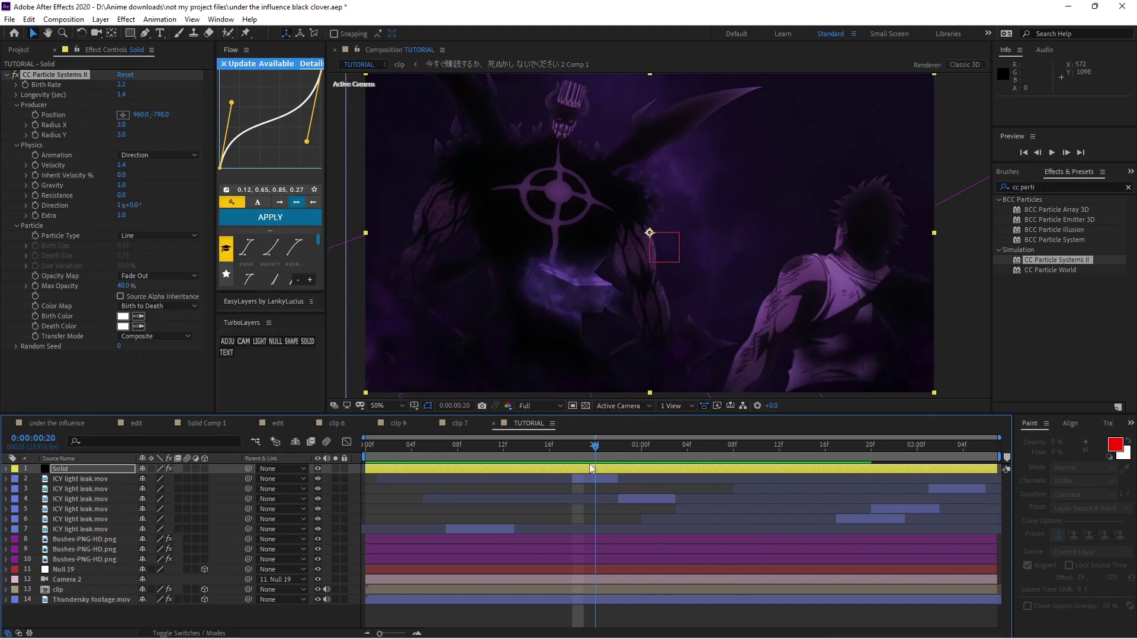
- Make the rain solid start one second before the composition and end at 0:00:02:04, and preview the rain
{"action": "left_click_drag", "start_coordinate": [590, 465], "coordinate": [366, 463]}
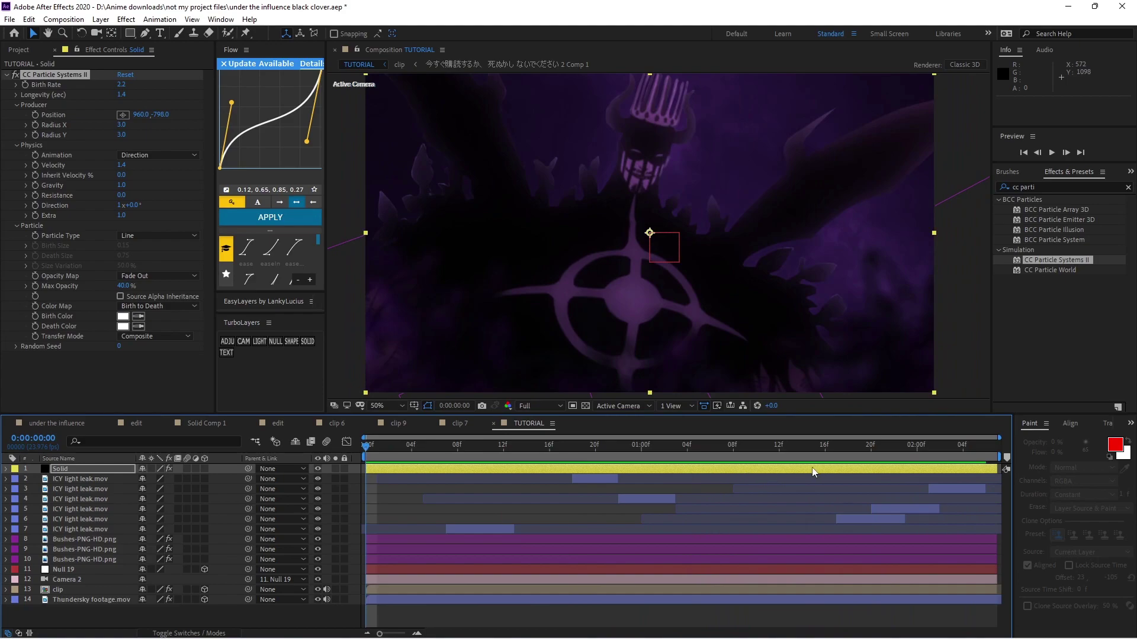
{"action": "mouse_move", "coordinate": [997, 469]}
{"action": "left_mouse_down"}
{"action": "mouse_move", "coordinate": [764, 470]}
{"action": "mouse_move", "coordinate": [1002, 467]}
{"action": "left_mouse_up"}
{"action": "left_click_drag", "start_coordinate": [926, 466], "coordinate": [884, 465]}
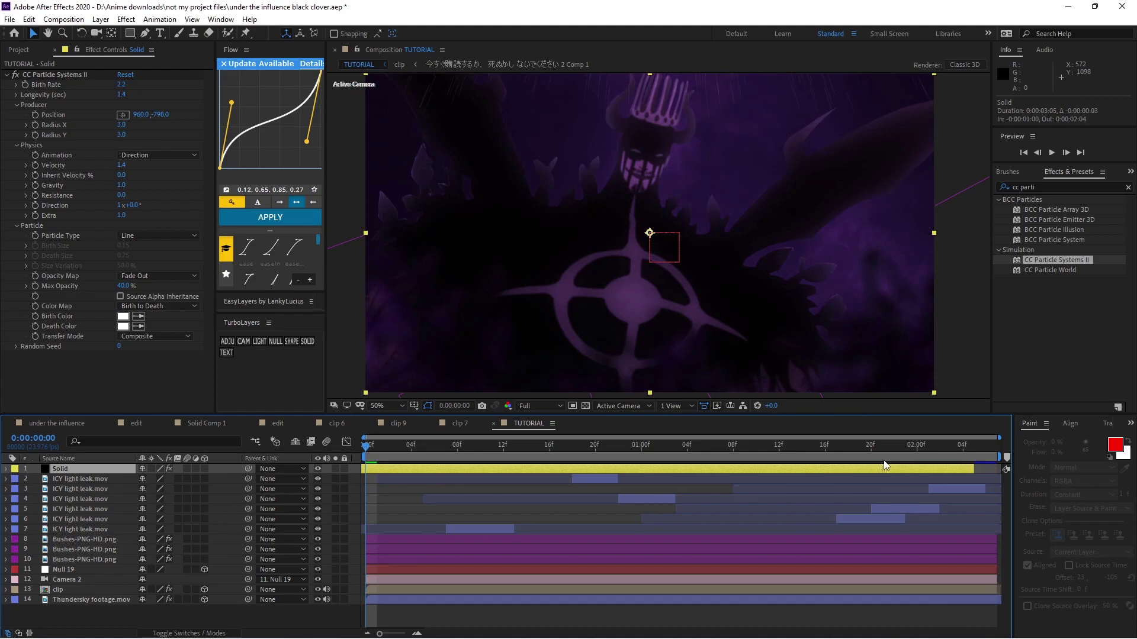
{"action": "key", "text": "space"}
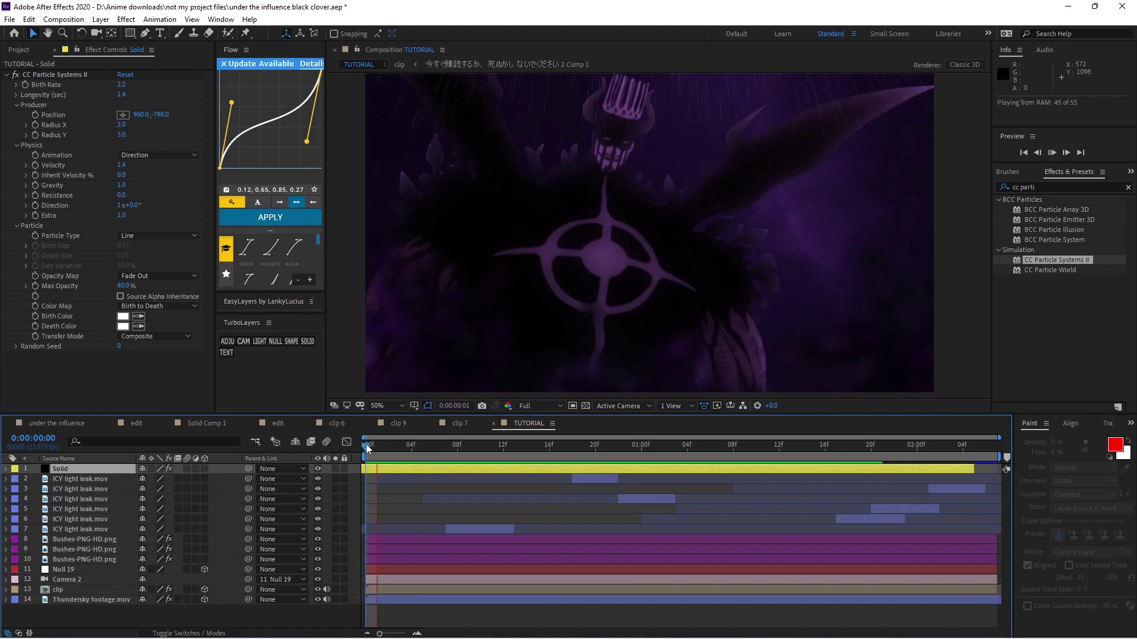
{"action": "key", "text": "space"}
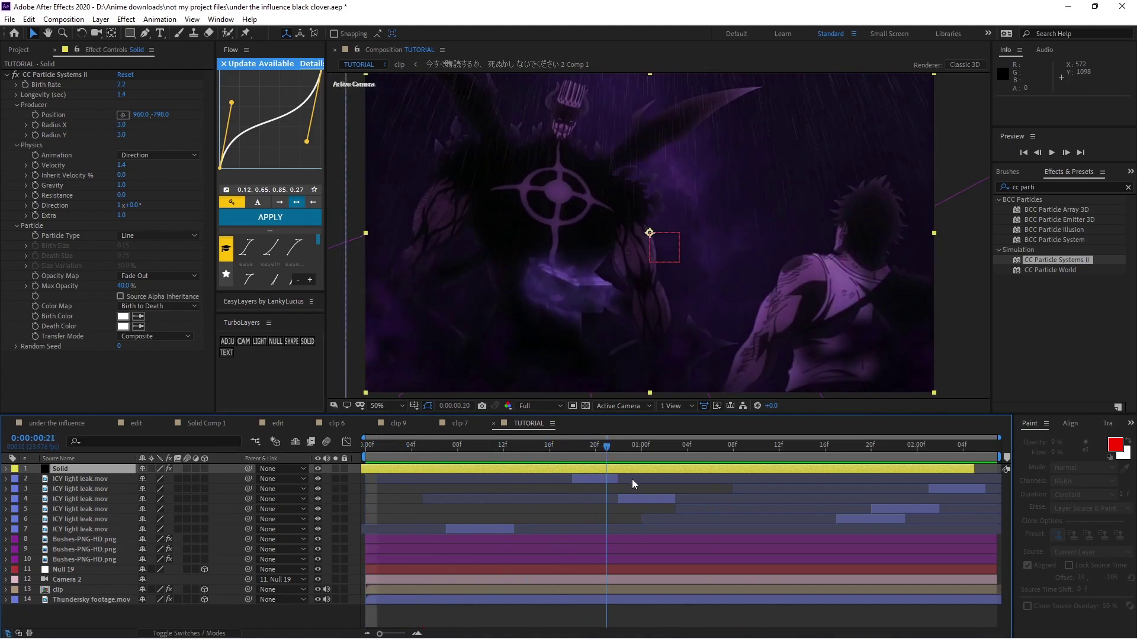
- Set the rain's Producer Position to 960, -925 and the solid's layer Opacity to 40%, and play the result
{"action": "left_click_drag", "start_coordinate": [160, 116], "coordinate": [128, 109]}
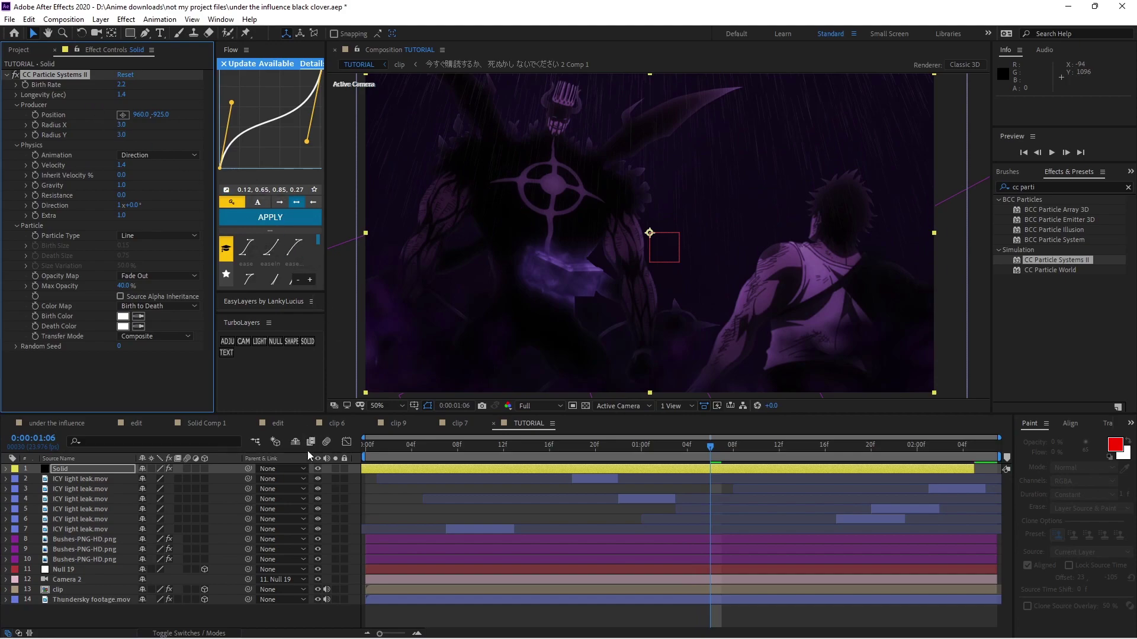
{"action": "mouse_move", "coordinate": [710, 475]}
{"action": "left_mouse_down"}
{"action": "mouse_move", "coordinate": [558, 470]}
{"action": "mouse_move", "coordinate": [713, 475]}
{"action": "left_mouse_up"}
{"action": "key", "text": "t"}
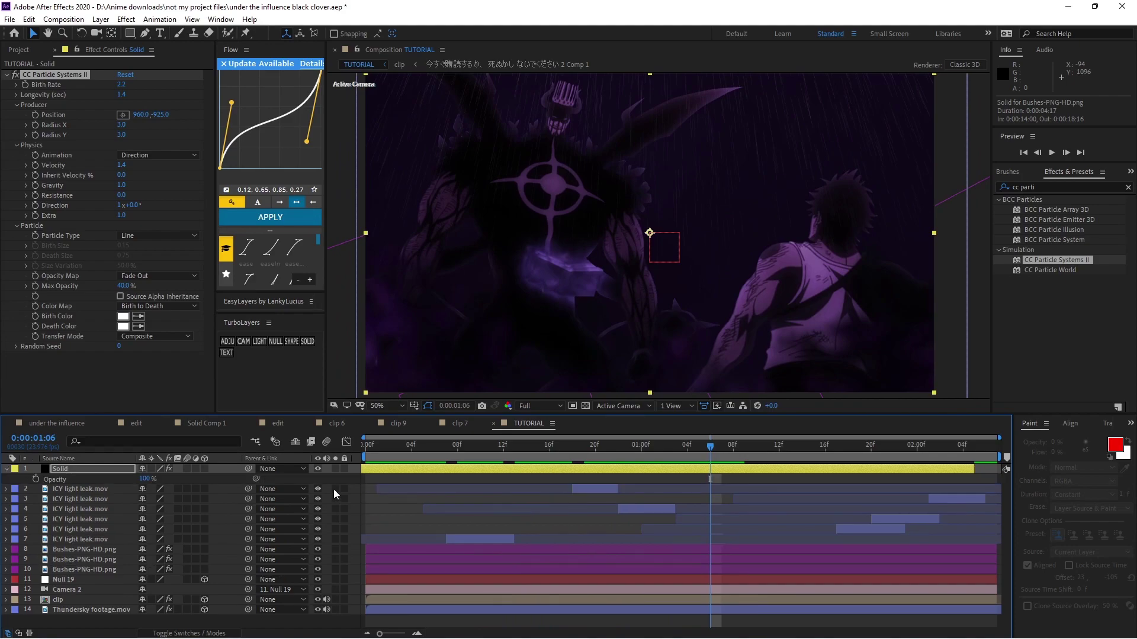
{"action": "left_click_drag", "start_coordinate": [146, 484], "coordinate": [122, 481]}
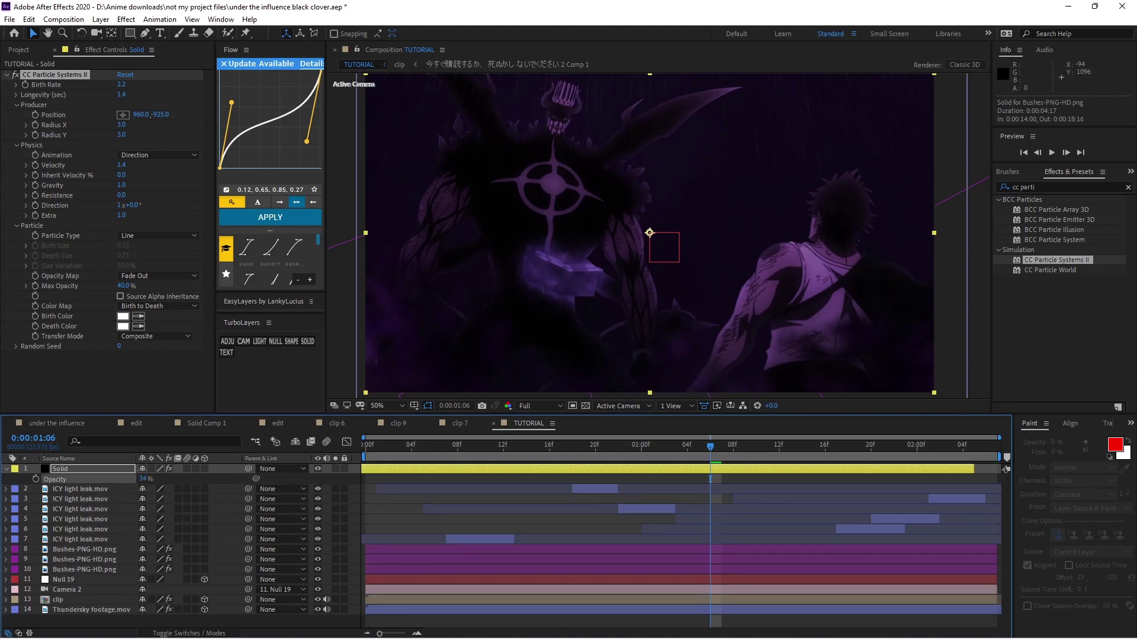
{"action": "left_click_drag", "start_coordinate": [142, 479], "coordinate": [144, 479]}
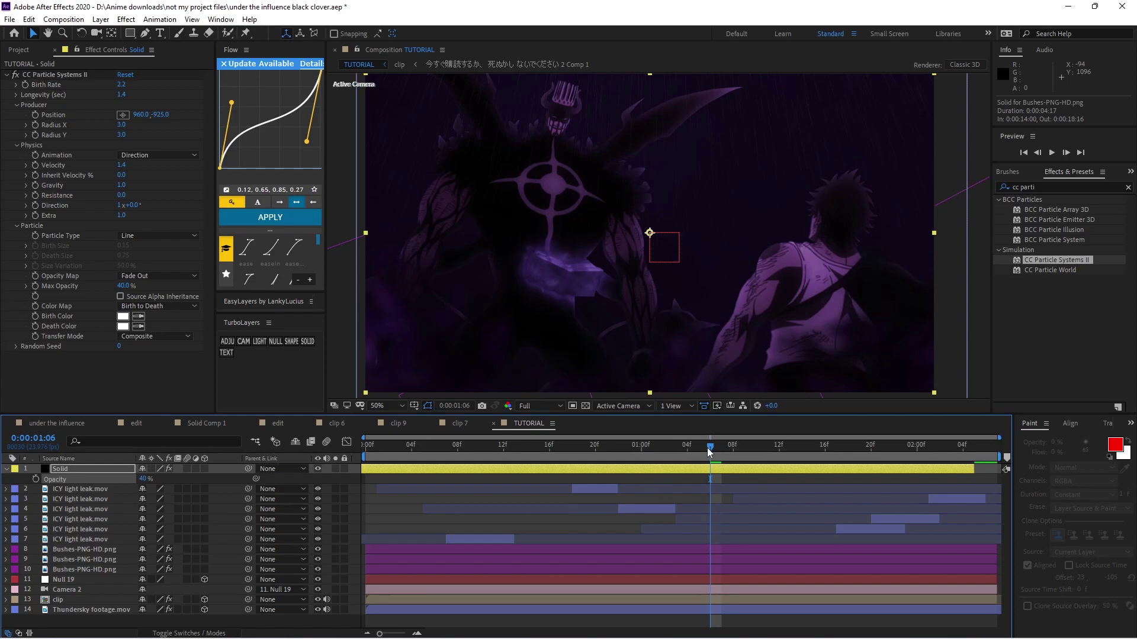
{"action": "key", "text": "space"}
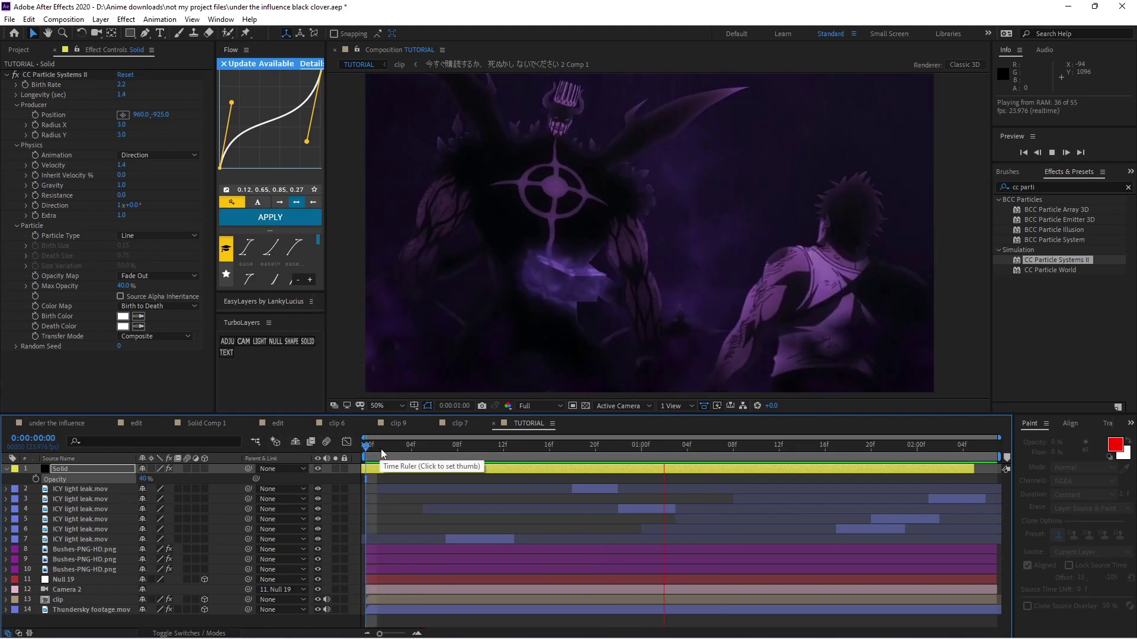
- Add an adjustment layer above the rain solid and move the current time to frame 19
{"action": "left_click", "coordinate": [434, 447]}
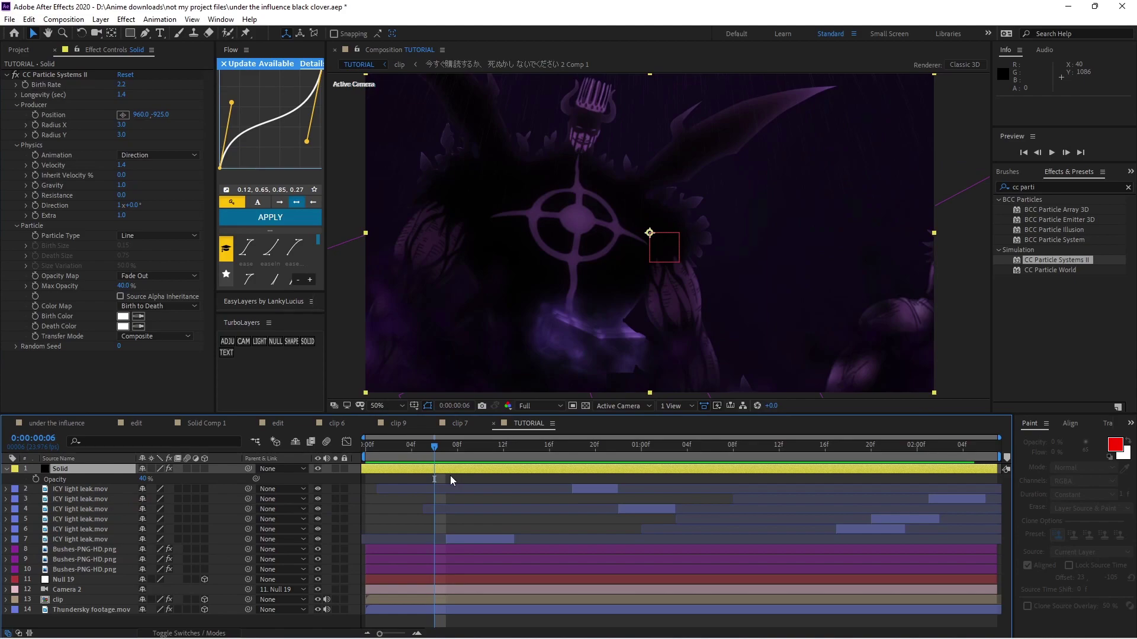
{"action": "left_click", "coordinate": [226, 342]}
{"action": "left_click_drag", "start_coordinate": [445, 455], "coordinate": [583, 470]}
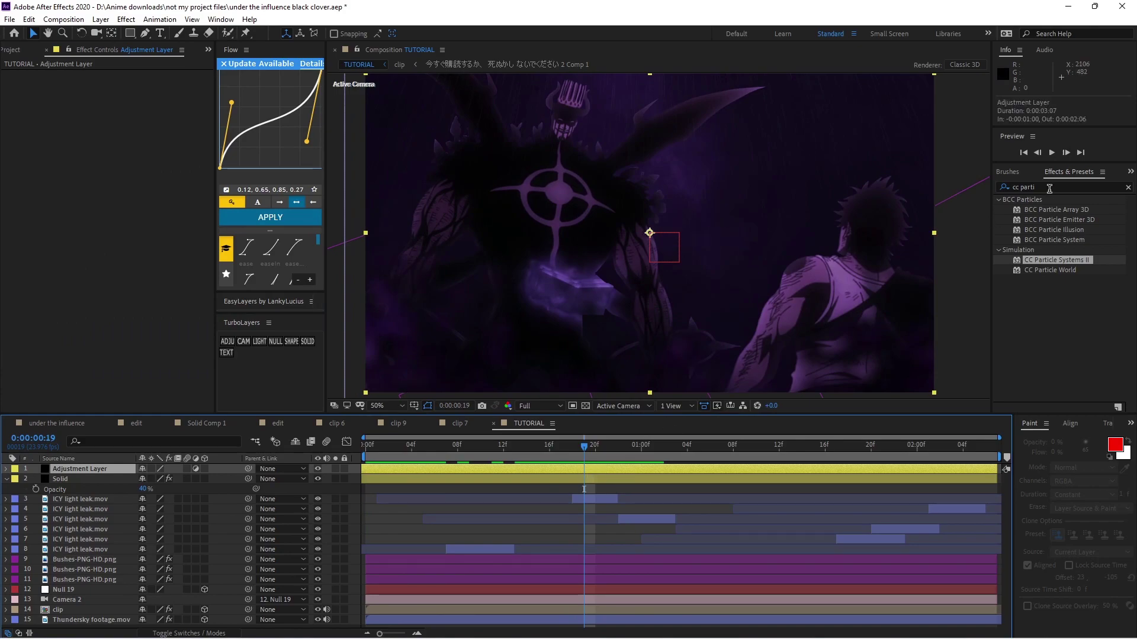
- Apply the Apply Color LUT effect to the adjustment layer with immoodyrn.cube and play the result
{"action": "left_click_drag", "start_coordinate": [1049, 188], "coordinate": [983, 189]}
{"action": "key", "text": "BackSpace"}
{"action": "type", "text": "appl"}
{"action": "left_click_drag", "start_coordinate": [1038, 210], "coordinate": [613, 469]}
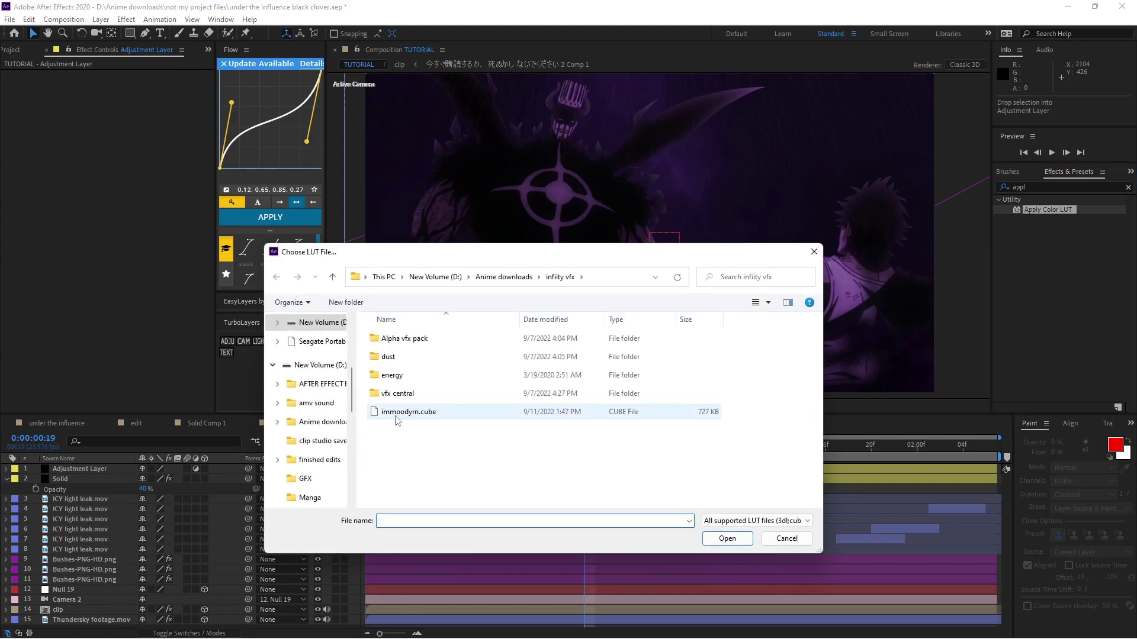
{"action": "double_click", "coordinate": [411, 414]}
{"action": "key", "text": "space"}
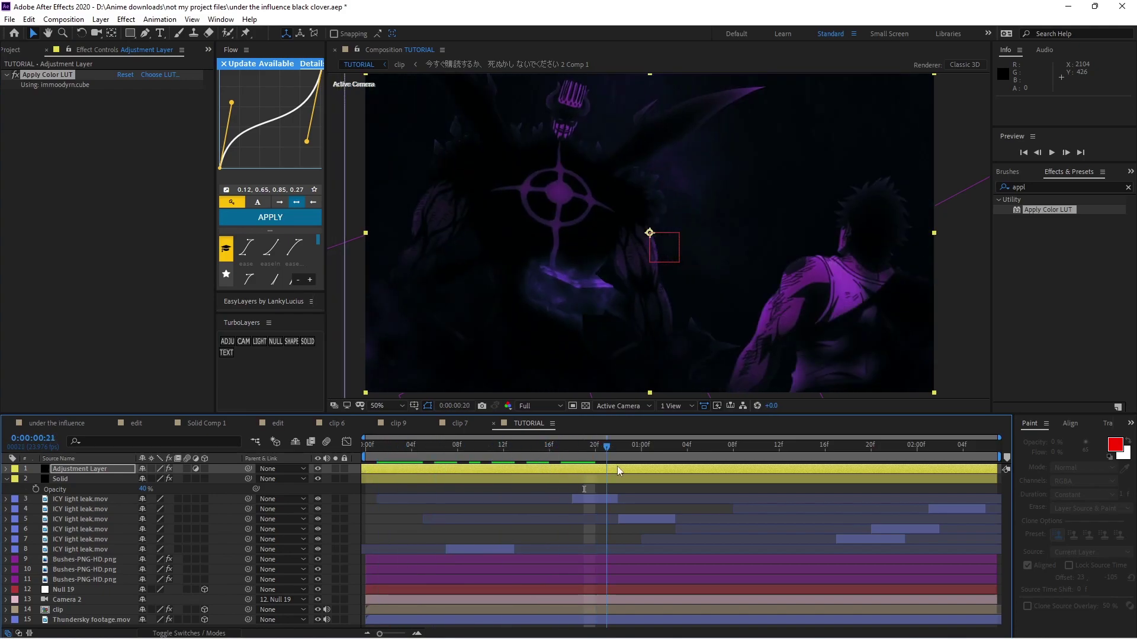
{"action": "key", "text": "space"}
- Add the Tritone effect above Apply Color LUT and set its Midtones to dark purple 6A0A85
{"action": "left_click_drag", "start_coordinate": [1044, 187], "coordinate": [935, 181]}
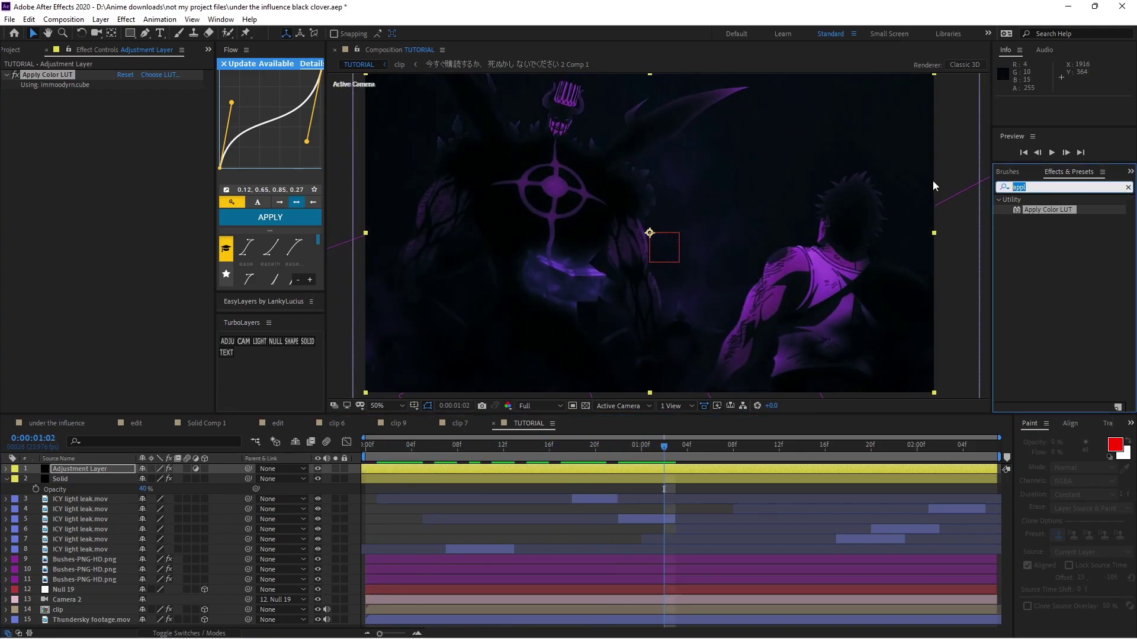
{"action": "type", "text": "tritone"}
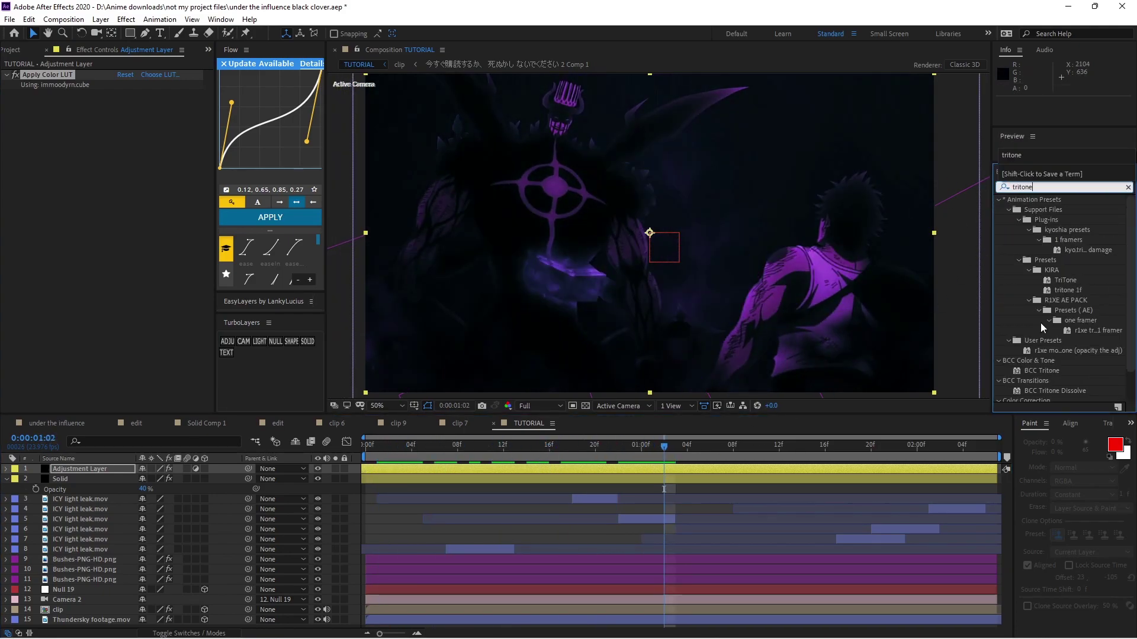
{"action": "scroll", "coordinate": [1028, 308], "scroll_direction": "down", "scroll_amount": 1}
{"action": "left_click_drag", "start_coordinate": [1035, 381], "coordinate": [68, 75]}
{"action": "left_click", "coordinate": [127, 95]}
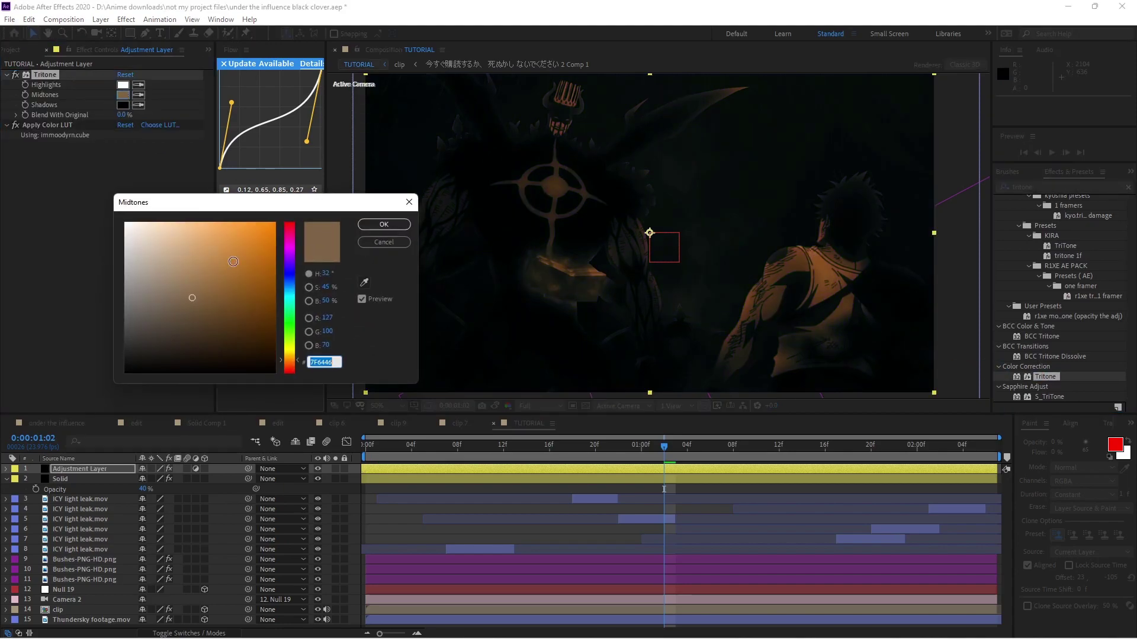
{"action": "left_click_drag", "start_coordinate": [292, 265], "coordinate": [291, 252]}
{"action": "left_click_drag", "start_coordinate": [261, 268], "coordinate": [263, 295]}
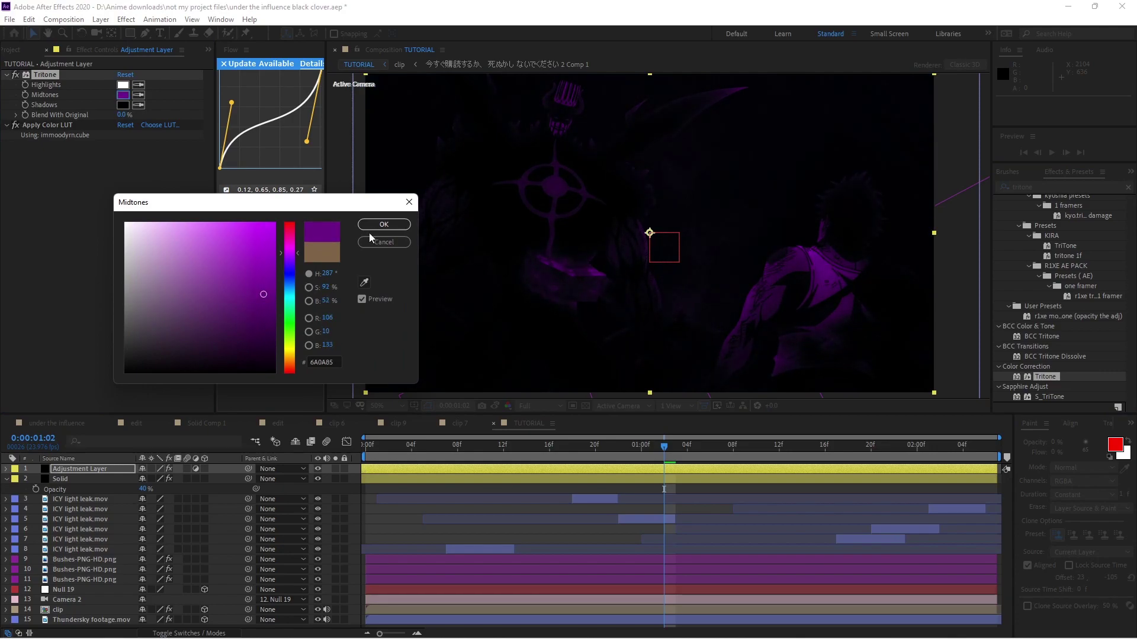
{"action": "left_click", "coordinate": [385, 225]}
- Set Tritone's Blend With Original to 28% and preview the scene from the first frame
{"action": "left_click", "coordinate": [125, 115]}
{"action": "type", "text": "28"}
{"action": "key", "text": "Return"}
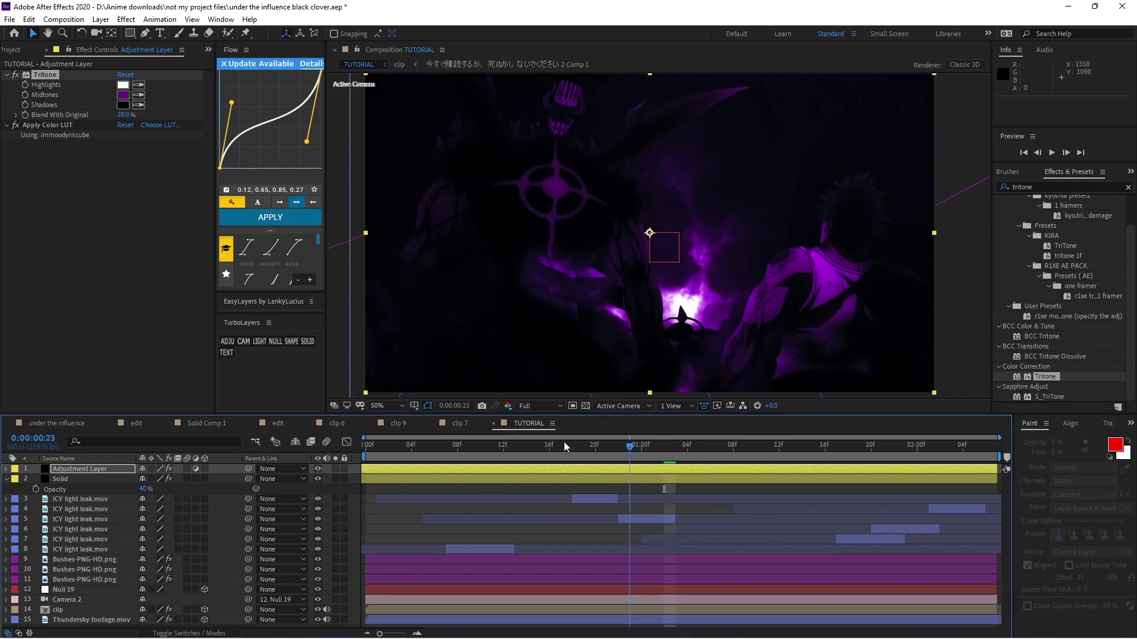
{"action": "key", "text": "Home"}
{"action": "key", "text": "space"}
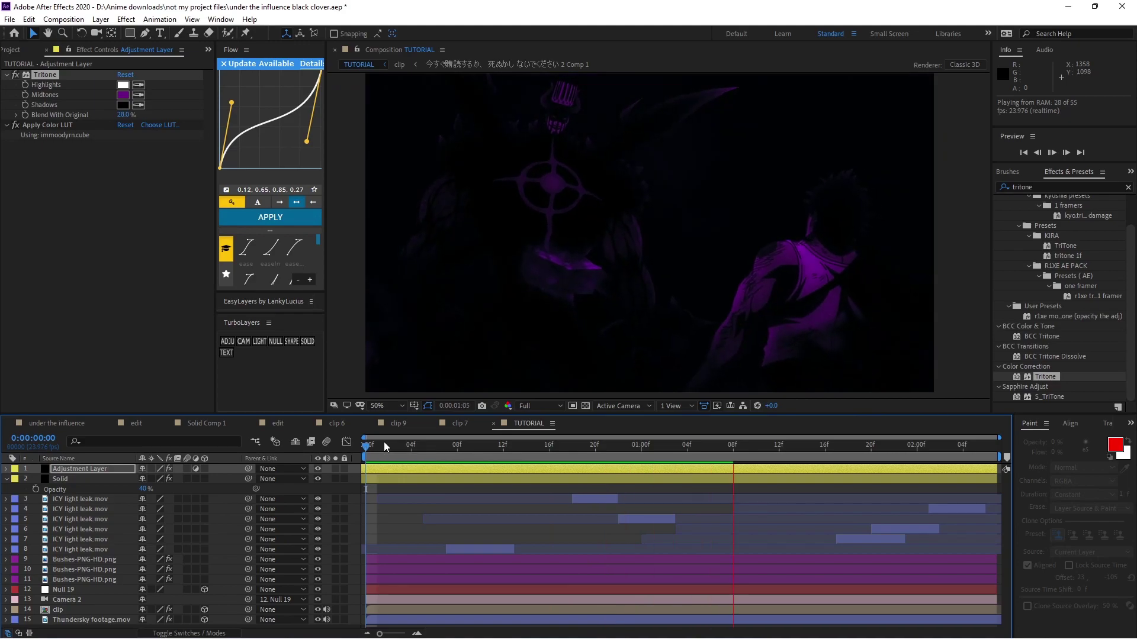
{"action": "key", "text": "space"}
- Add the Exposure effect below Apply Color LUT, set its Master Exposure to 1.80 and preview from the first frame
{"action": "left_click", "coordinate": [1048, 187]}
{"action": "type", "text": "exposure"}
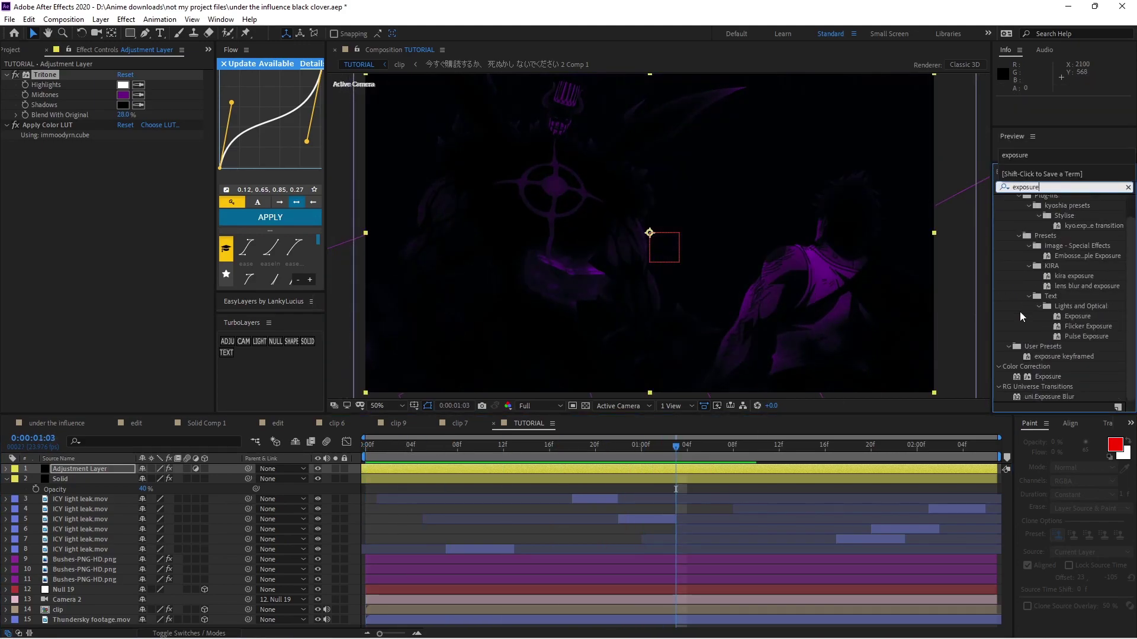
{"action": "left_click_drag", "start_coordinate": [1045, 377], "coordinate": [105, 229]}
{"action": "left_click", "coordinate": [126, 174]}
{"action": "type", "text": "1"}
{"action": "key", "text": "Return"}
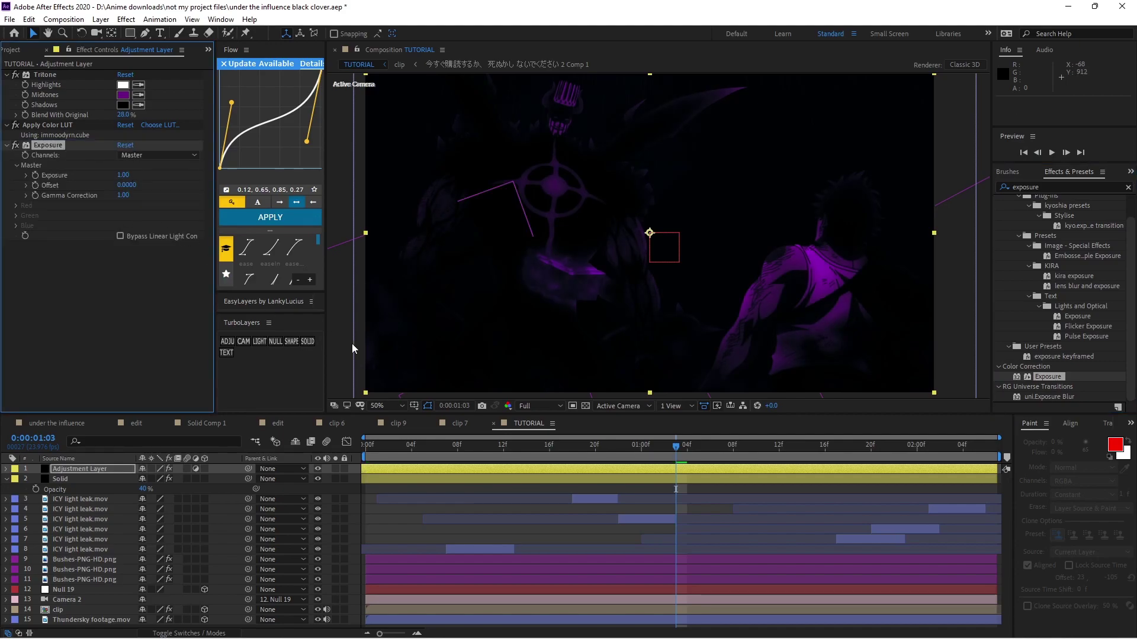
{"action": "left_click_drag", "start_coordinate": [123, 174], "coordinate": [136, 176]}
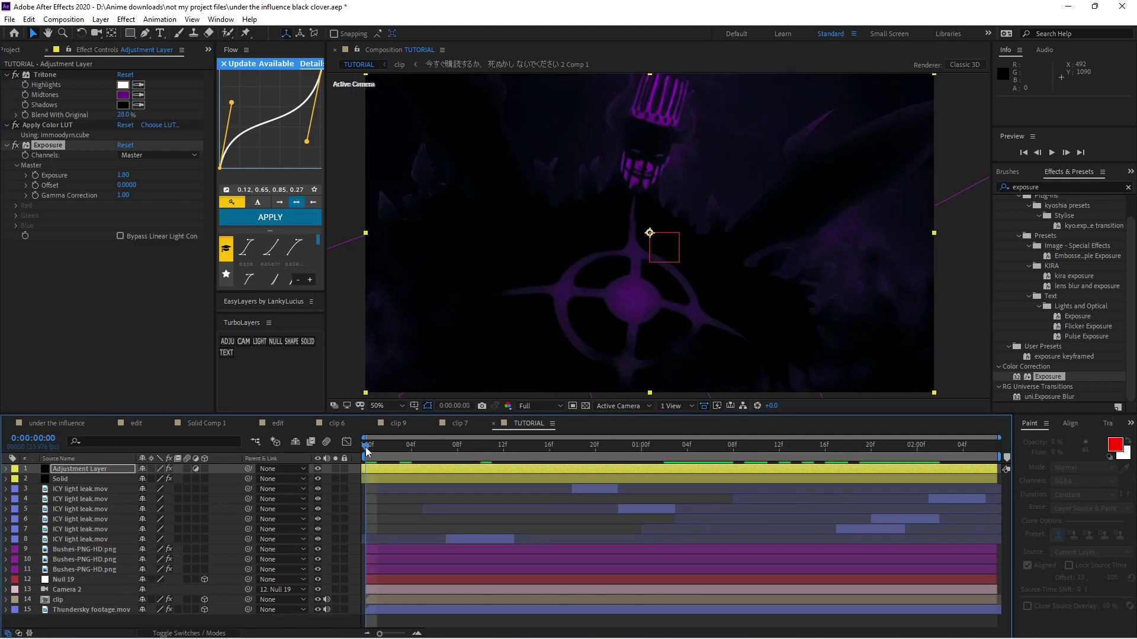
{"action": "key", "text": "space"}
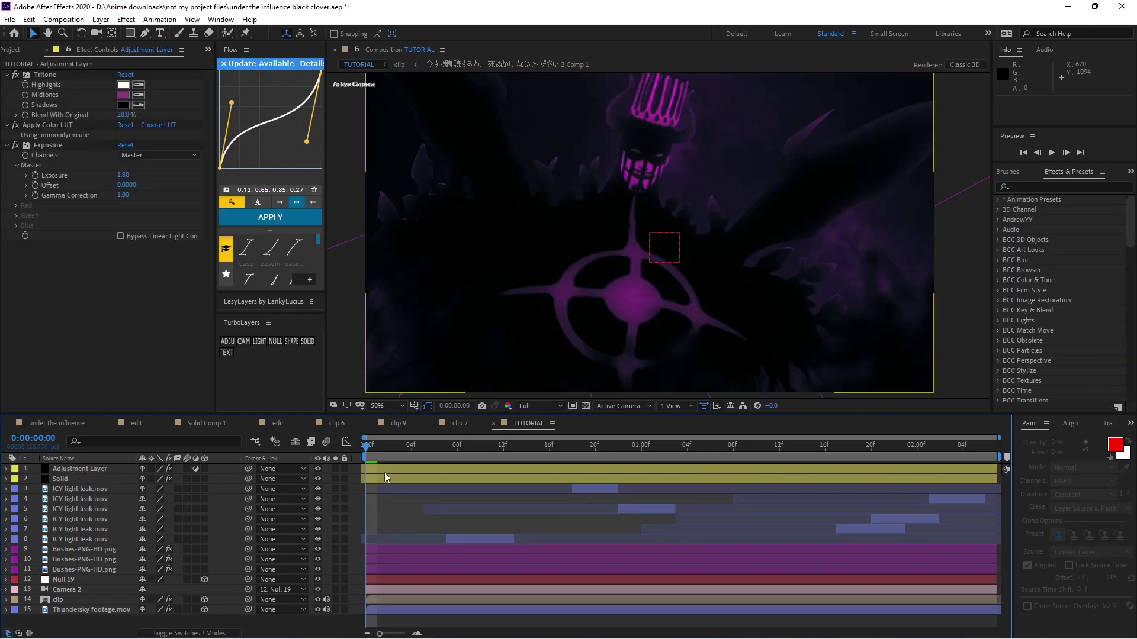
- At frame 14, add a solid above the adjustment layer and apply Optical Flares to it
{"action": "left_click", "coordinate": [521, 445]}
{"action": "left_click", "coordinate": [509, 466]}
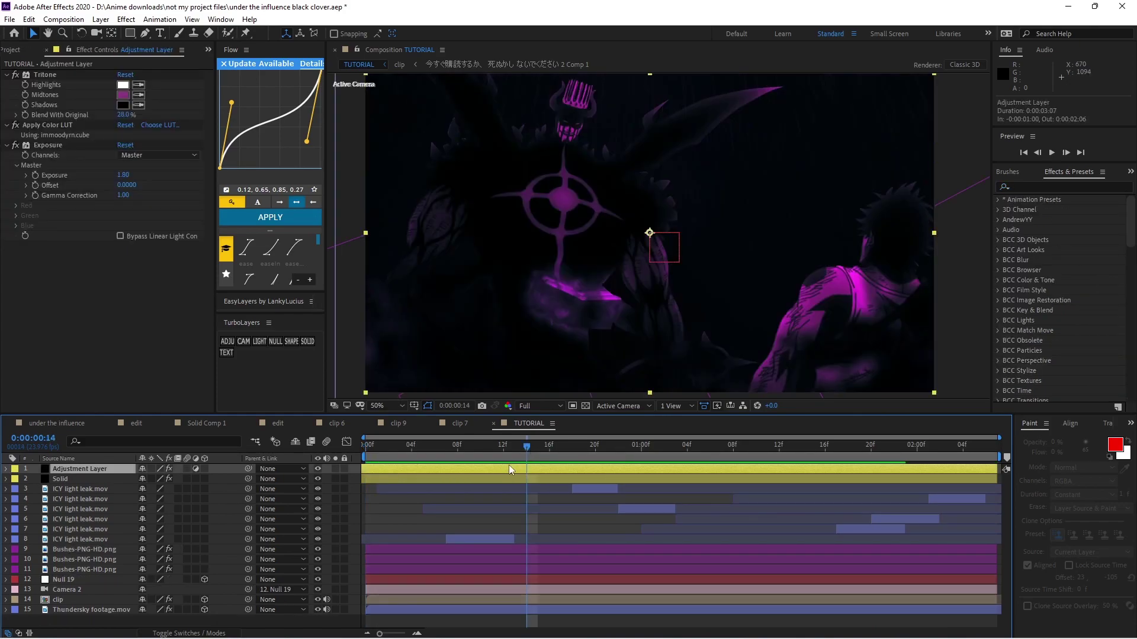
{"action": "left_click", "coordinate": [307, 342]}
{"action": "left_click", "coordinate": [1038, 183]}
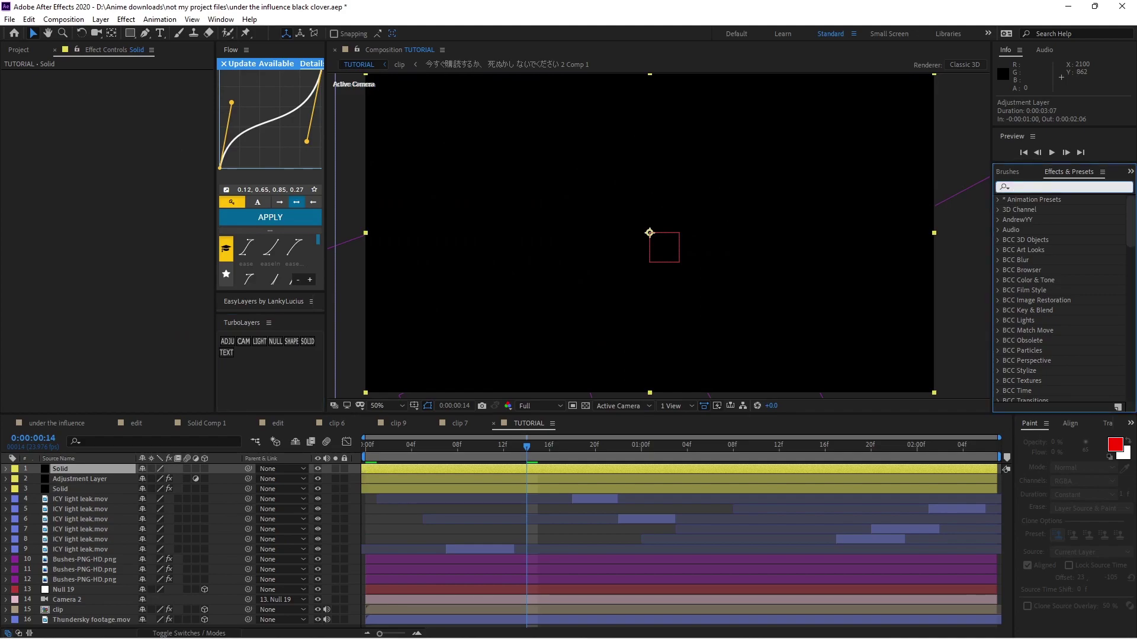
{"action": "type", "text": "optical"}
{"action": "double_click", "coordinate": [1044, 350]}
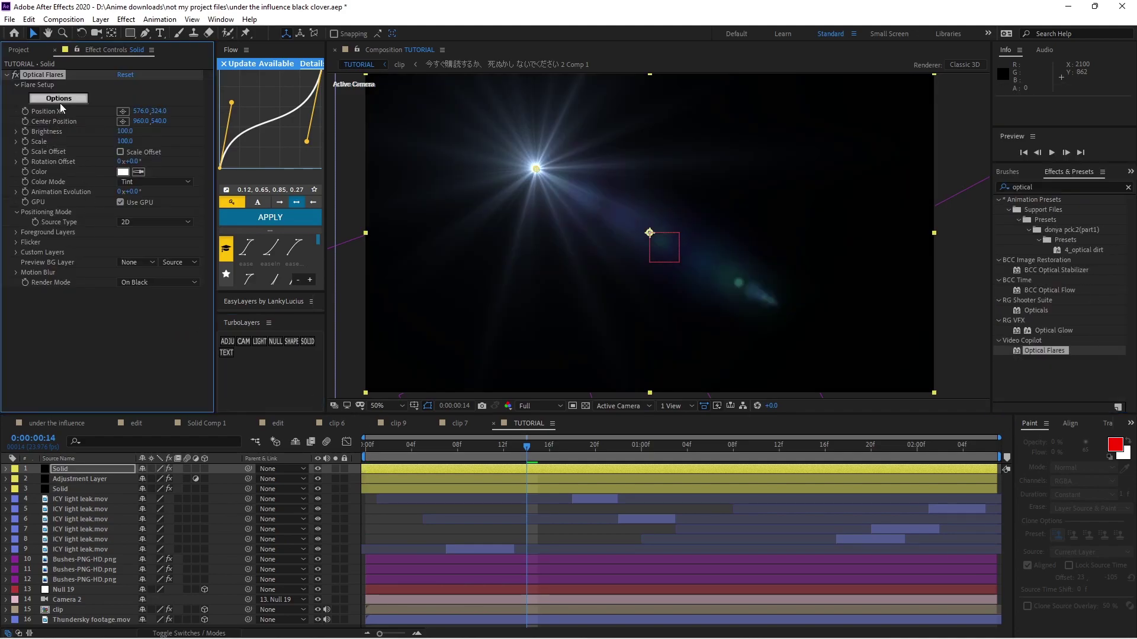
- Clear the default flare elements and build the flare from a Glow and a Multi Iris
{"action": "left_click", "coordinate": [60, 98]}
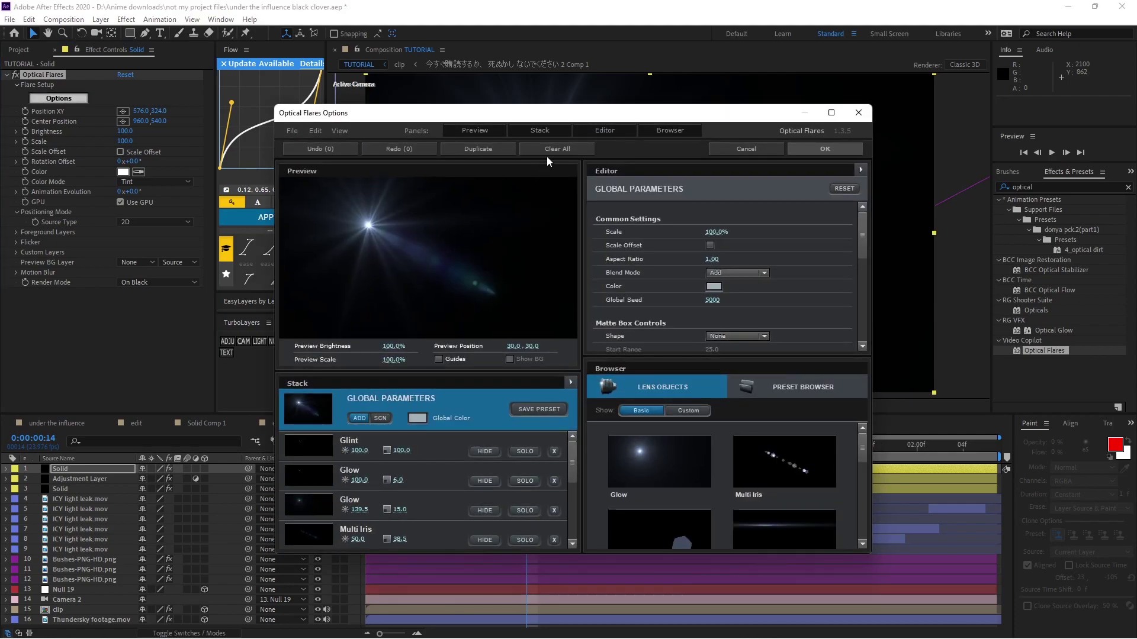
{"action": "left_click", "coordinate": [553, 148]}
{"action": "left_click", "coordinate": [563, 357]}
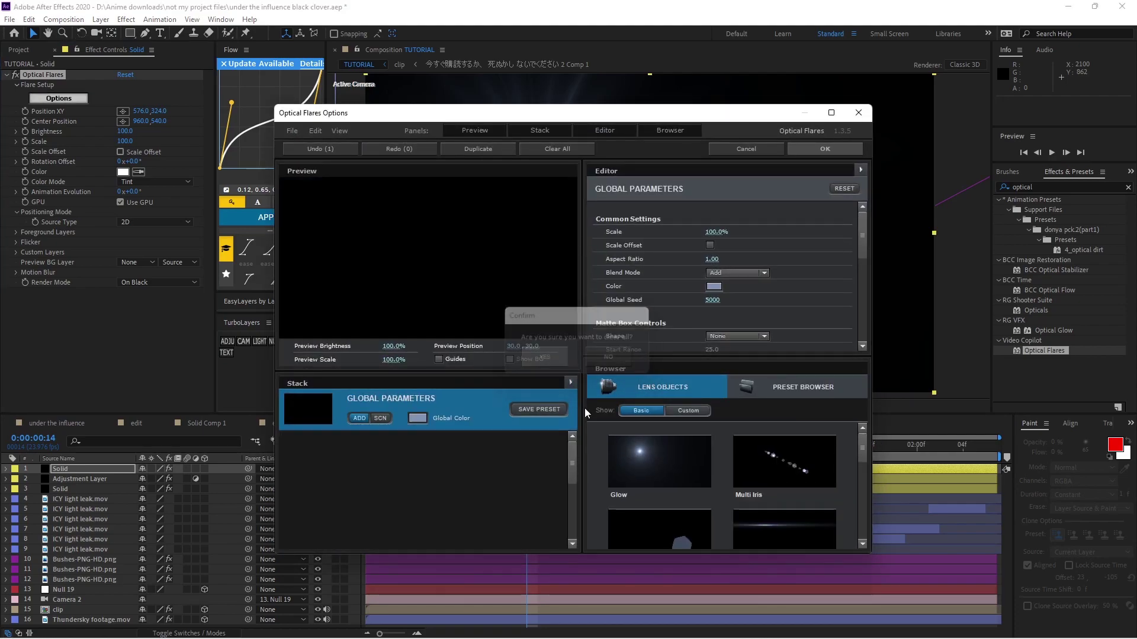
{"action": "left_click", "coordinate": [641, 464]}
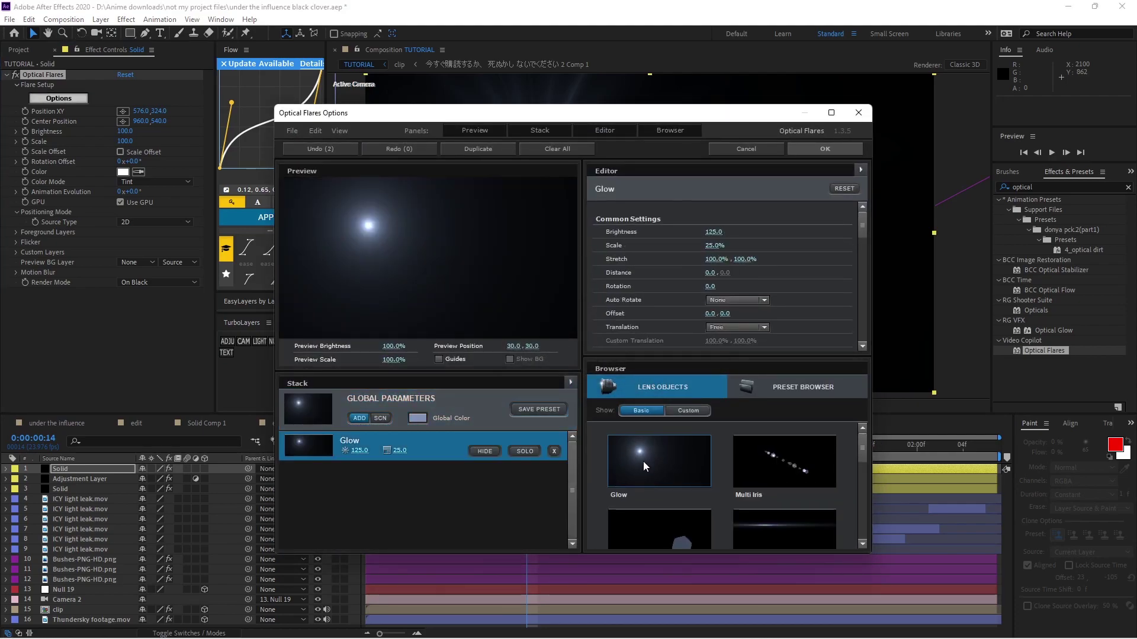
{"action": "left_click", "coordinate": [784, 459]}
{"action": "left_click", "coordinate": [817, 150]}
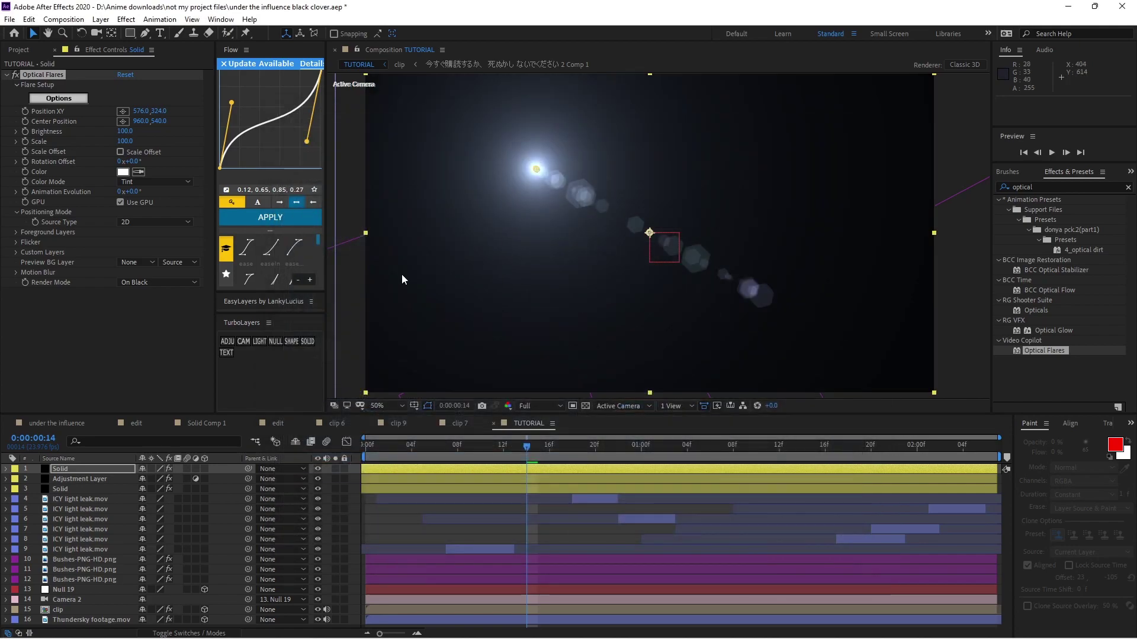
- Set the flare's Render Mode to On Transparent
{"action": "left_click", "coordinate": [125, 283]}
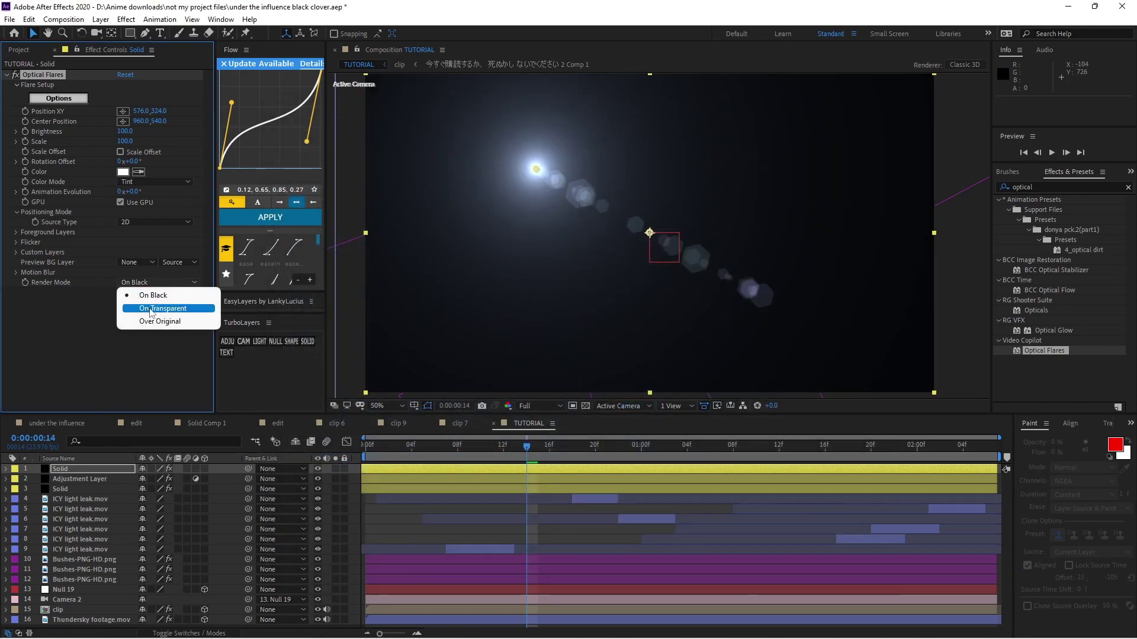
{"action": "left_click", "coordinate": [148, 308]}
{"action": "key", "text": "comma"}
{"action": "key", "text": "comma"}
{"action": "left_click_drag", "start_coordinate": [670, 230], "coordinate": [659, 255]}
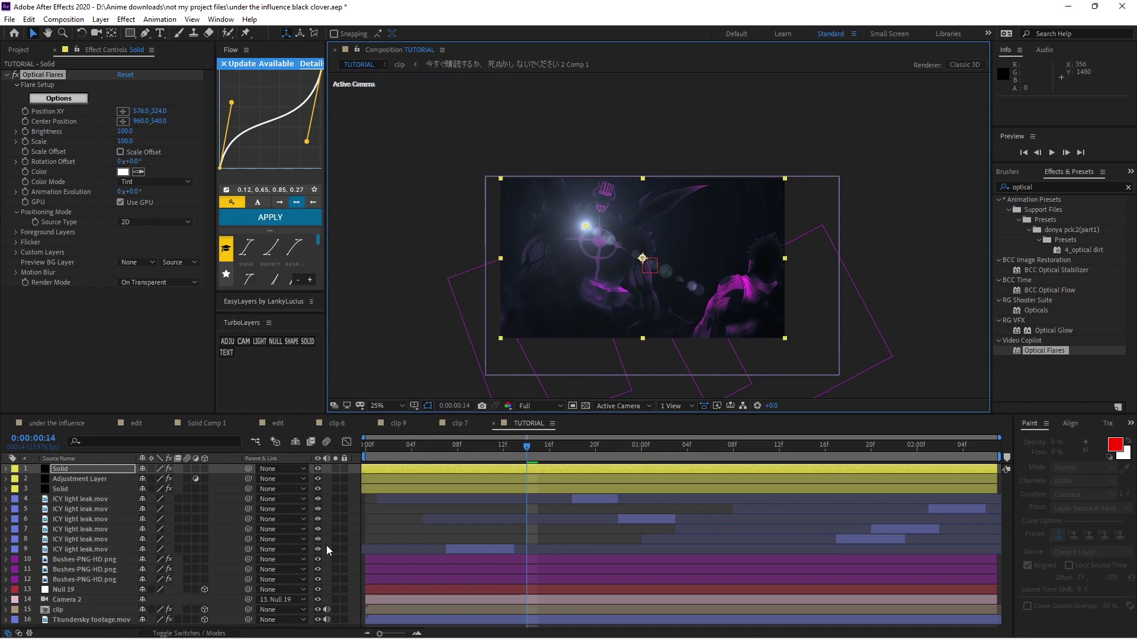
- Hide the flare solid, place the flare's Position XY at -172, -36 outside the frame, and show the solid again
{"action": "left_click", "coordinate": [318, 469]}
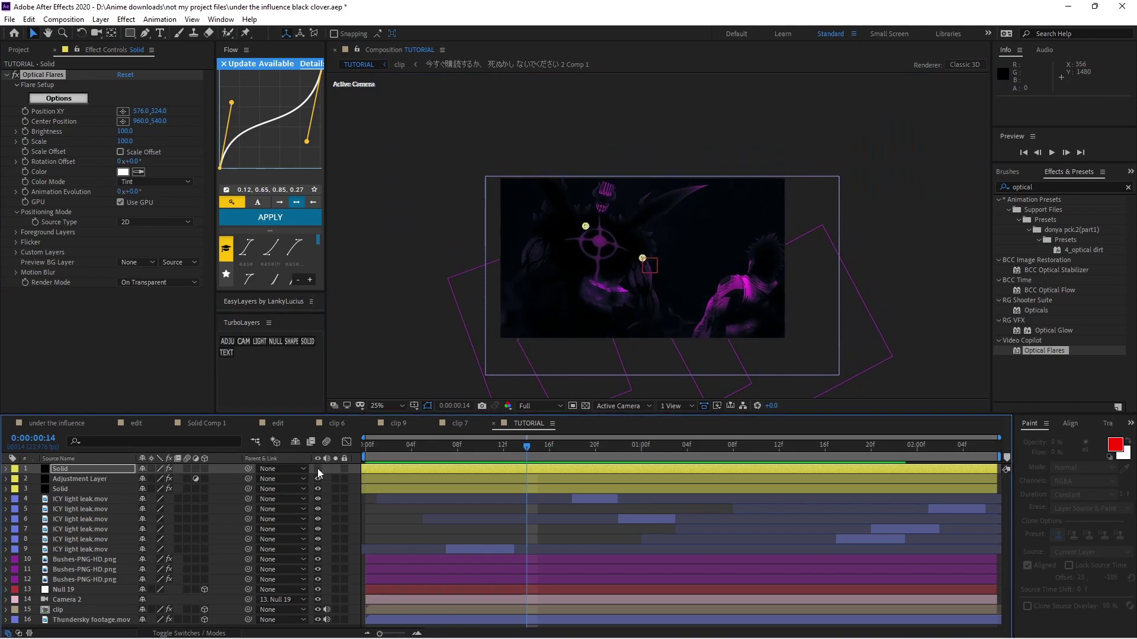
{"action": "left_click", "coordinate": [317, 469]}
{"action": "left_click", "coordinate": [317, 468]}
{"action": "left_click", "coordinate": [122, 111]}
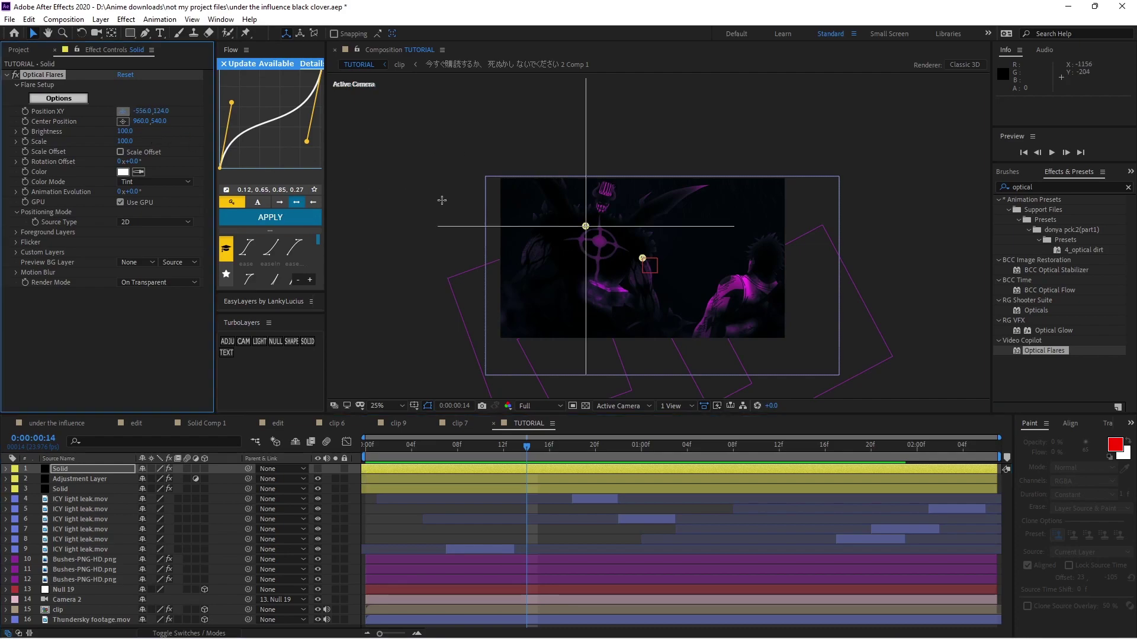
{"action": "left_click", "coordinate": [458, 159]}
{"action": "scroll", "coordinate": [577, 255], "scroll_direction": "up", "scroll_amount": 1}
{"action": "scroll", "coordinate": [577, 256], "scroll_direction": "down", "scroll_amount": 1}
{"action": "left_click_drag", "start_coordinate": [583, 257], "coordinate": [553, 237]}
{"action": "scroll", "coordinate": [590, 255], "scroll_direction": "up", "scroll_amount": 1}
{"action": "scroll", "coordinate": [566, 250], "scroll_direction": "down", "scroll_amount": 1}
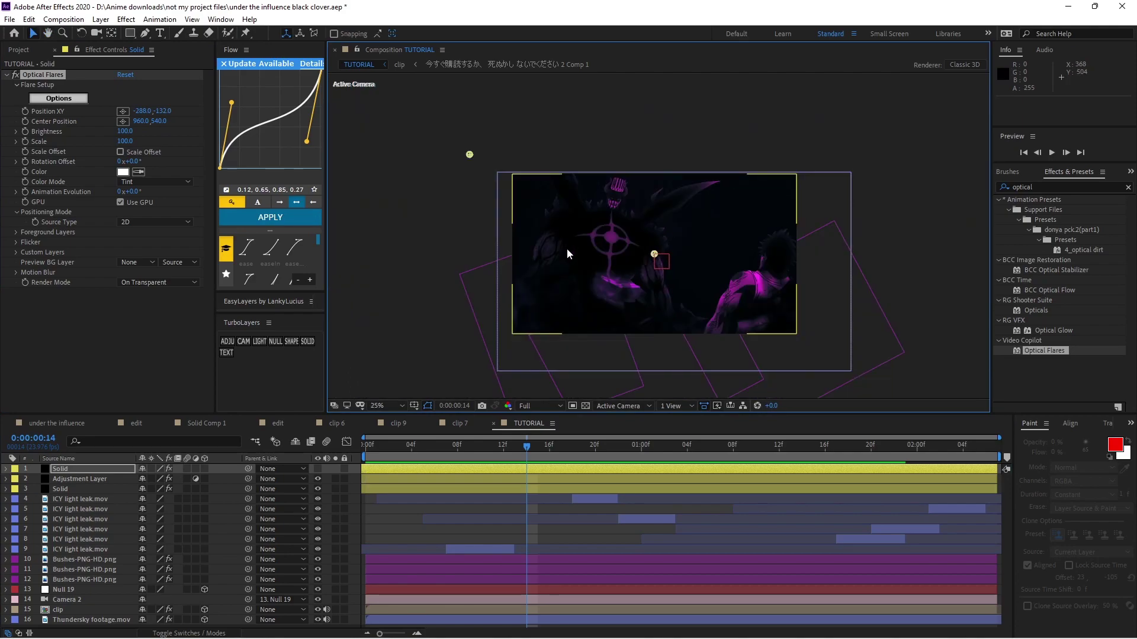
{"action": "left_click", "coordinate": [487, 170]}
{"action": "left_click", "coordinate": [317, 469]}
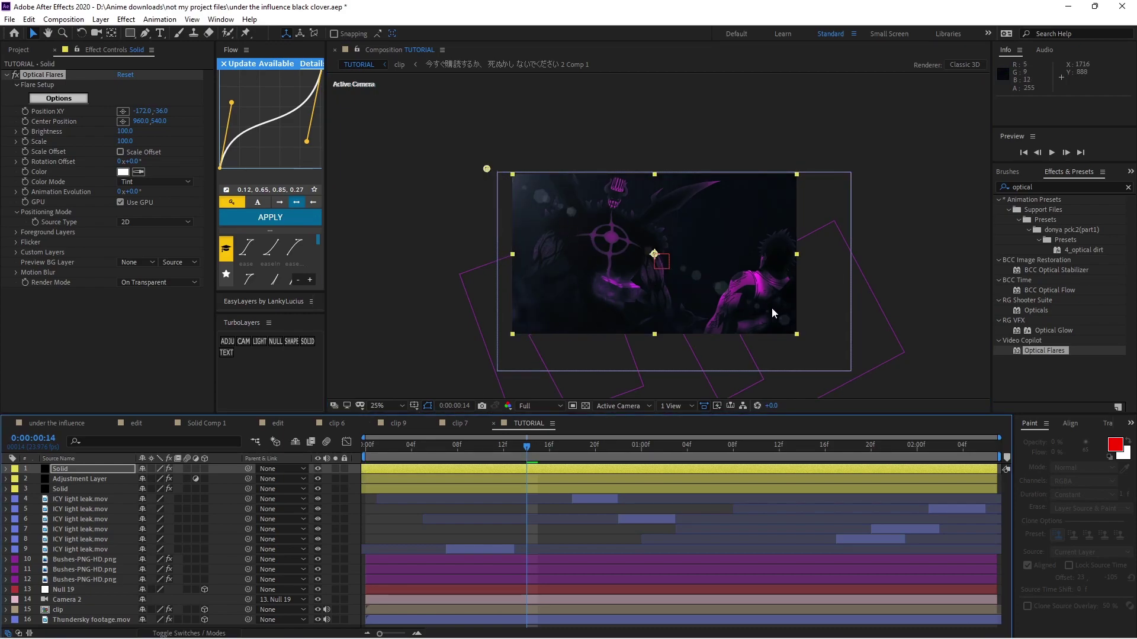
- Set the flare's Color to magenta F60CF3
{"action": "left_click", "coordinate": [123, 172]}
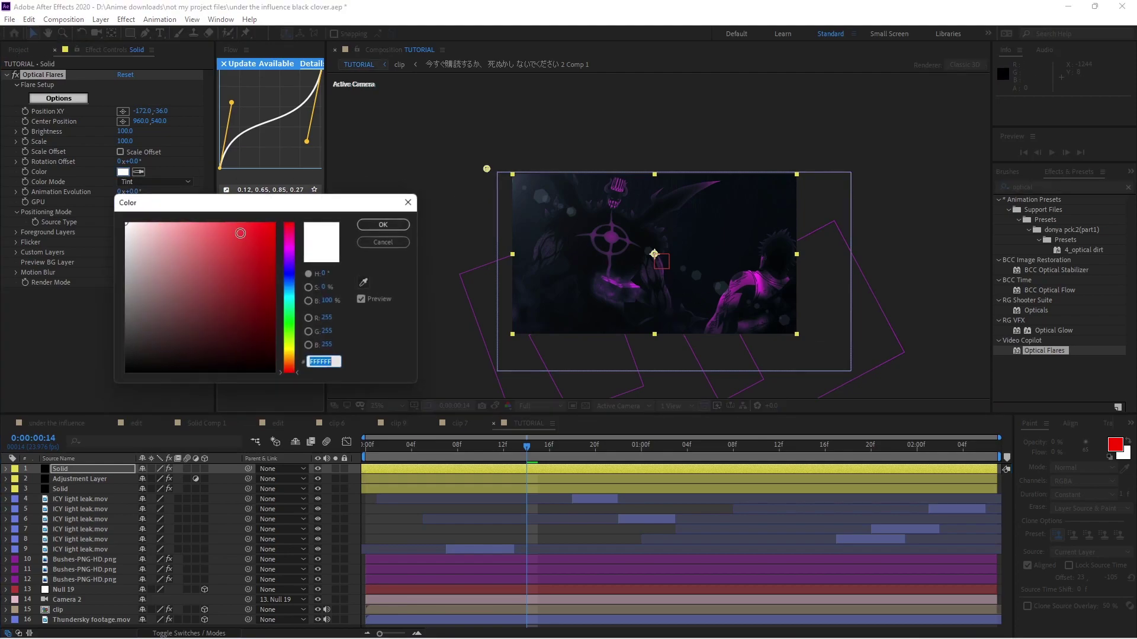
{"action": "left_click", "coordinate": [289, 248]}
{"action": "left_click_drag", "start_coordinate": [268, 242], "coordinate": [271, 224]}
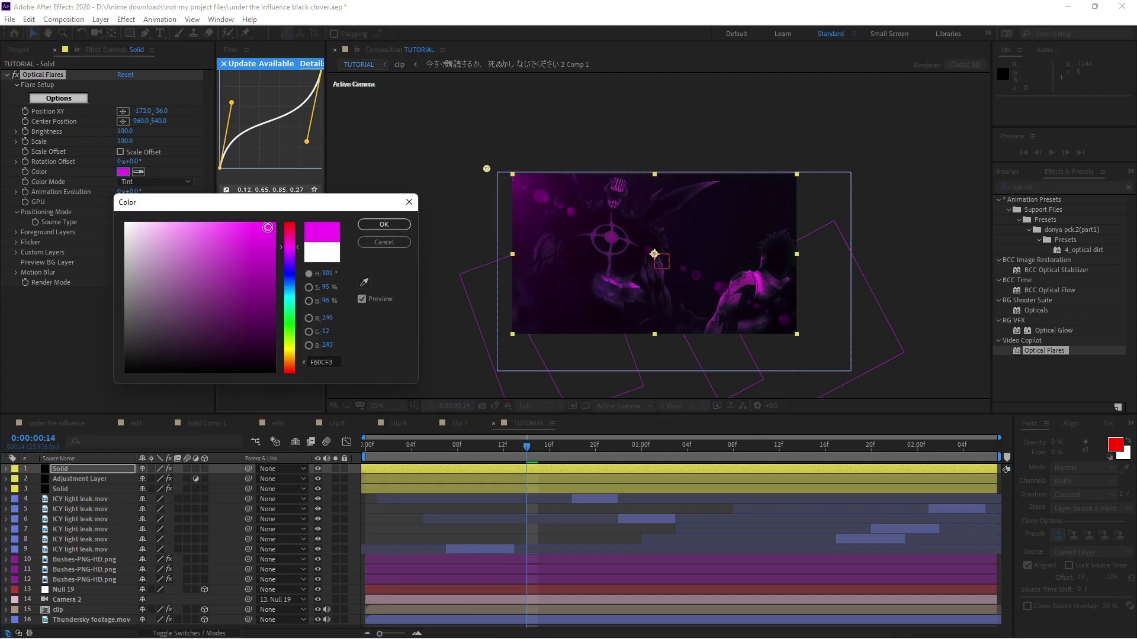
{"action": "left_click", "coordinate": [384, 224]}
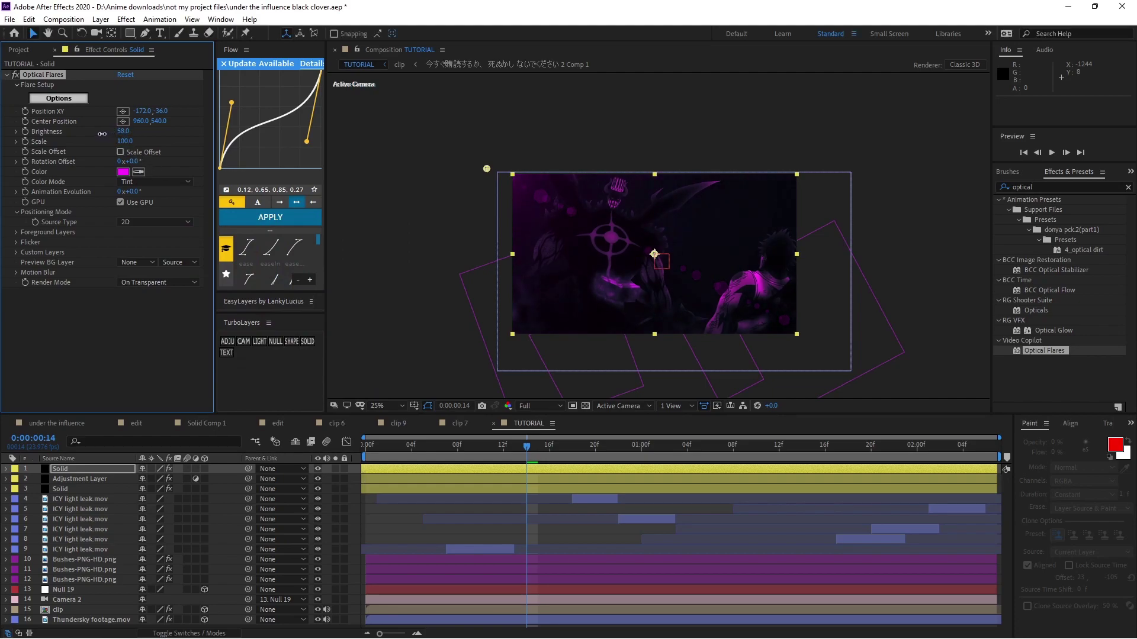
- Set the flare's Position XY to -140, -80 and Brightness to 32, reduce its Scale, and return to the first frame
{"action": "left_click_drag", "start_coordinate": [413, 179], "coordinate": [474, 152]}
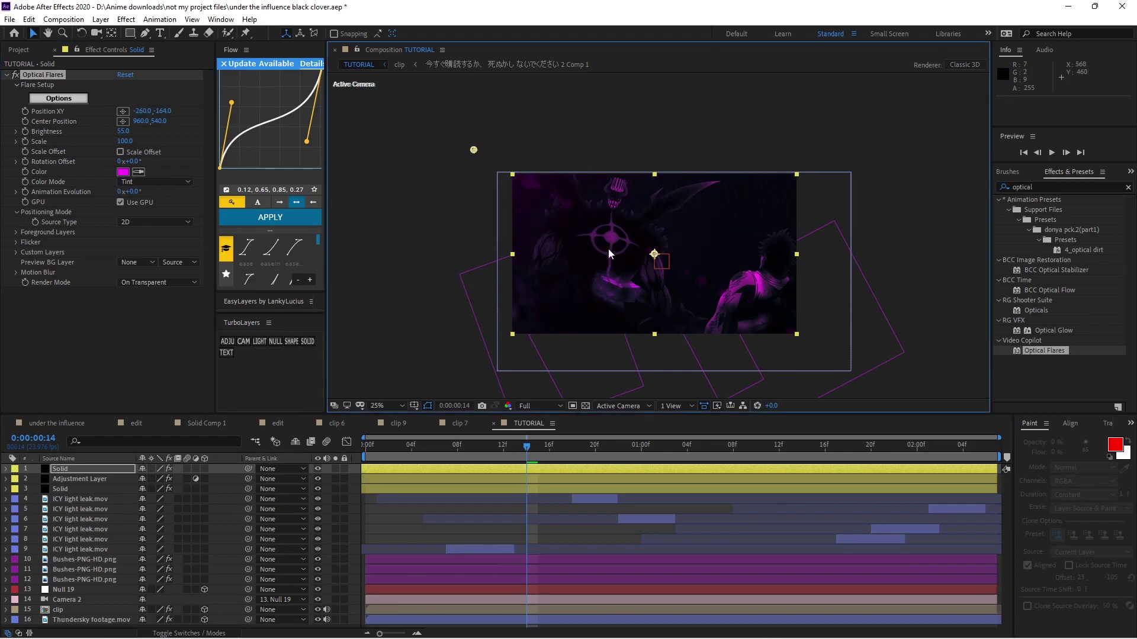
{"action": "left_click_drag", "start_coordinate": [525, 447], "coordinate": [619, 464]}
{"action": "left_click", "coordinate": [231, 220]}
{"action": "scroll", "coordinate": [591, 296], "scroll_direction": "up", "scroll_amount": 2}
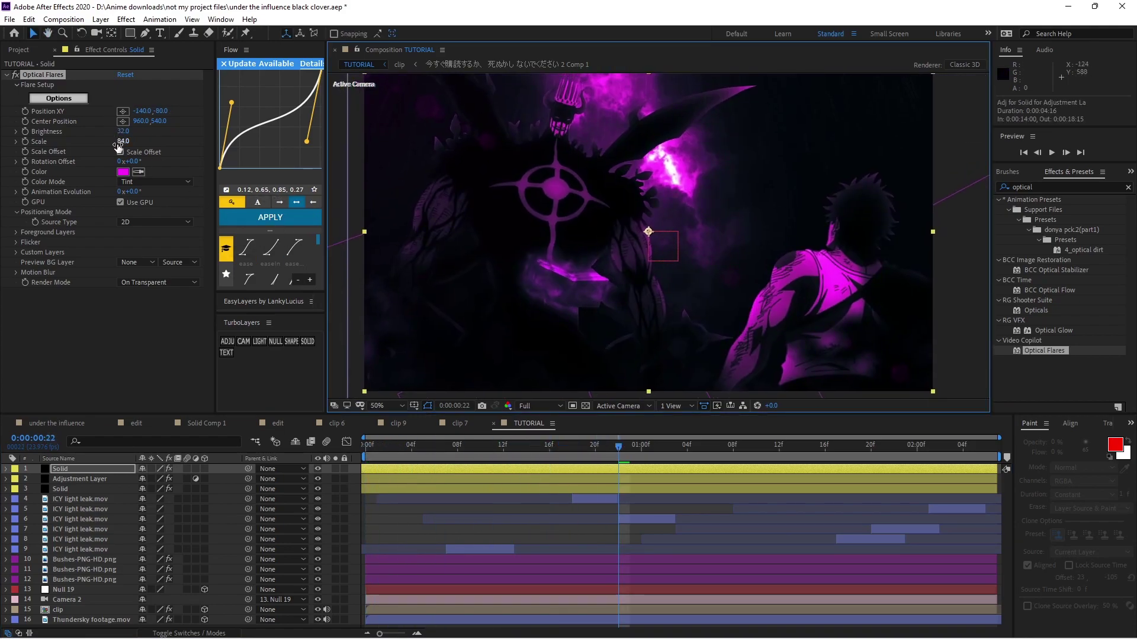
{"action": "left_click_drag", "start_coordinate": [622, 452], "coordinate": [334, 459]}
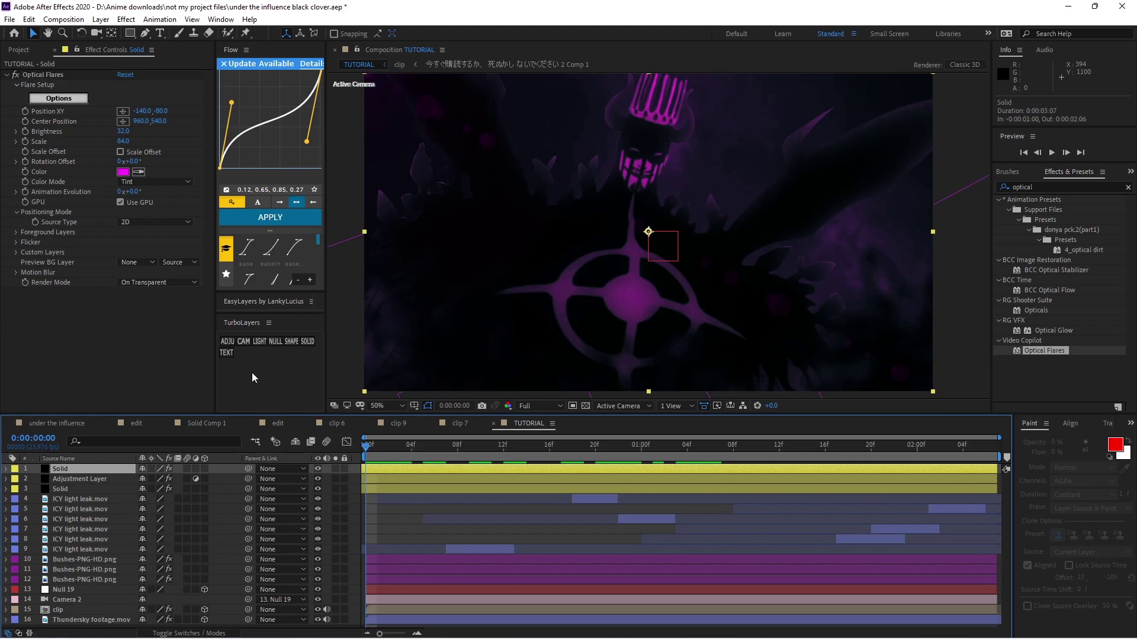
- Add another adjustment layer on top and apply S_Vignette to it
{"action": "left_click", "coordinate": [227, 342]}
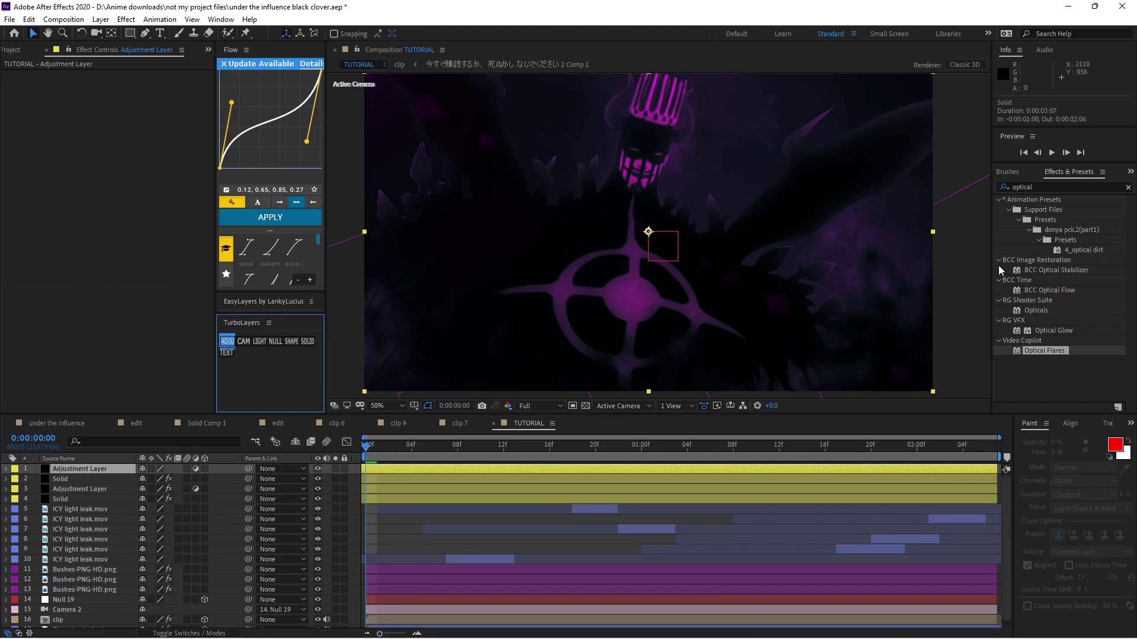
{"action": "left_click", "coordinate": [1057, 187]}
{"action": "type", "text": "vignet"}
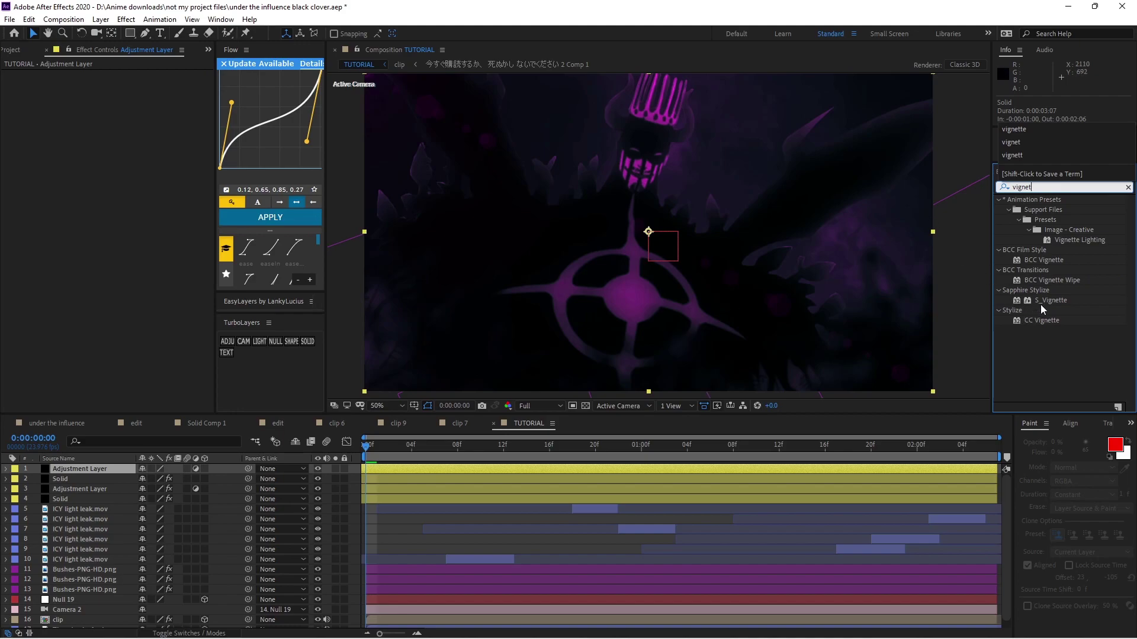
{"action": "left_click_drag", "start_coordinate": [1042, 300], "coordinate": [373, 469]}
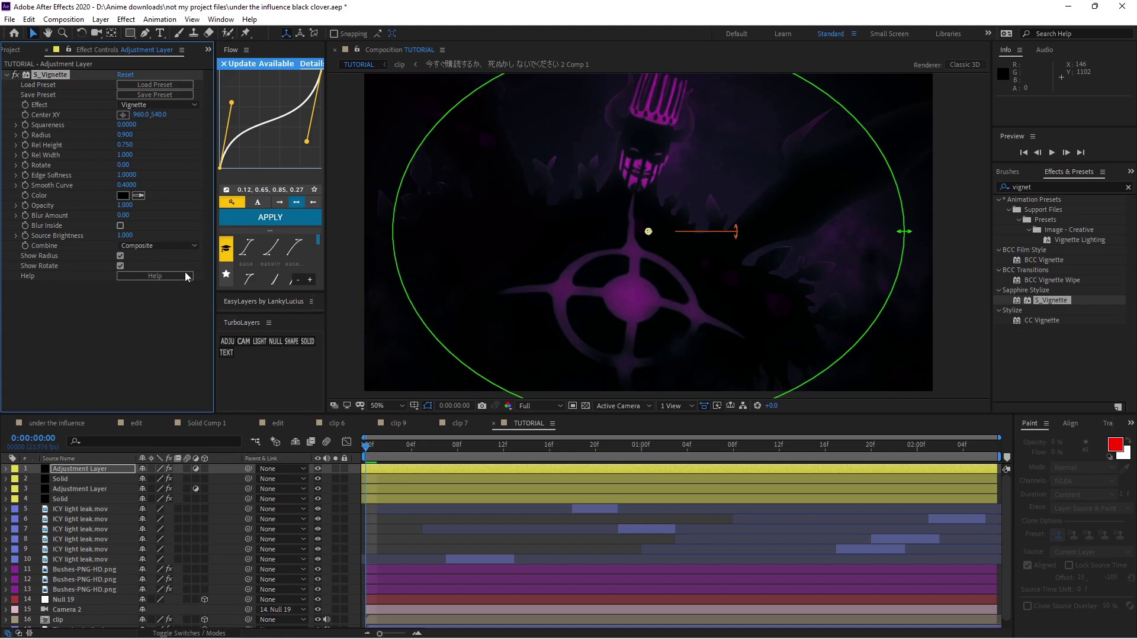
- Set the vignette's Radius to 0.5 with a keyframe at the first frame and reveal the layer's keyframes
{"action": "mouse_move", "coordinate": [118, 137]}
{"action": "left_mouse_down"}
{"action": "mouse_move", "coordinate": [83, 136]}
{"action": "mouse_move", "coordinate": [118, 136]}
{"action": "left_mouse_up"}
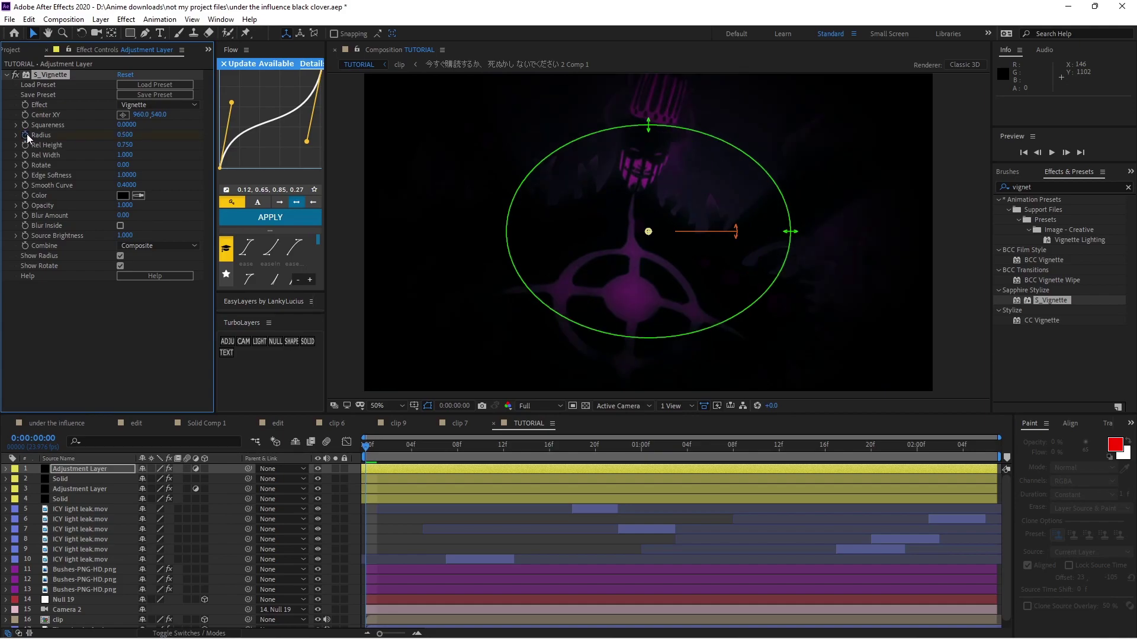
{"action": "left_click", "coordinate": [371, 467]}
{"action": "key", "text": "u"}
- Add a vignette Radius keyframe of 0.9 at frame 11 and preview the animation from the first frame
{"action": "left_click_drag", "start_coordinate": [368, 453], "coordinate": [497, 463]}
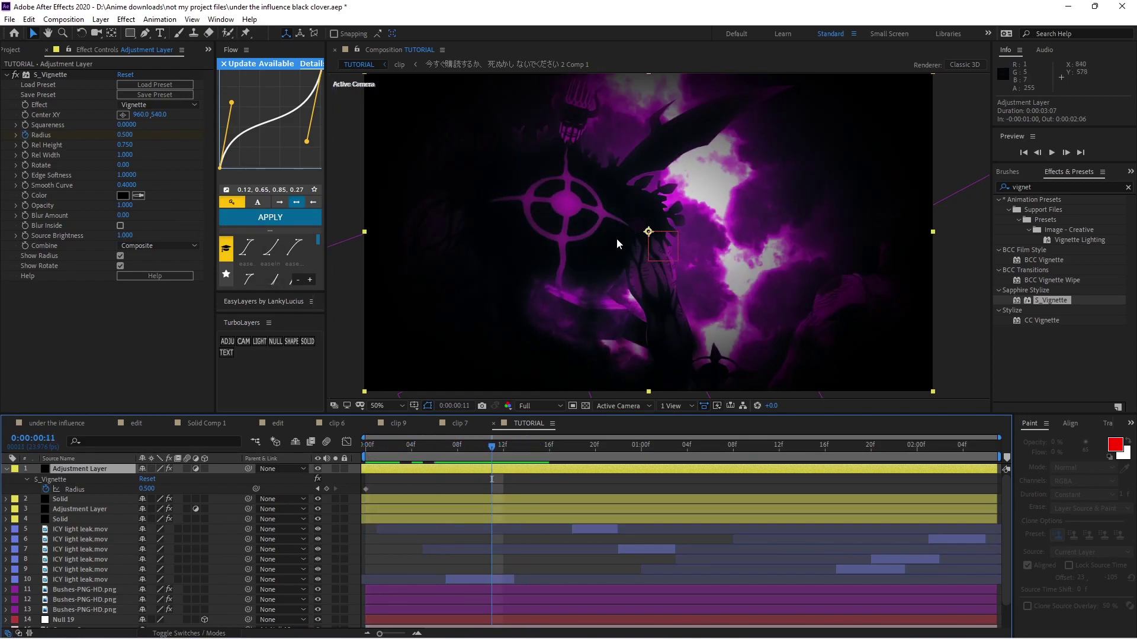
{"action": "left_click", "coordinate": [130, 135]}
{"action": "type", "text": "0.9"}
{"action": "key", "text": "Return"}
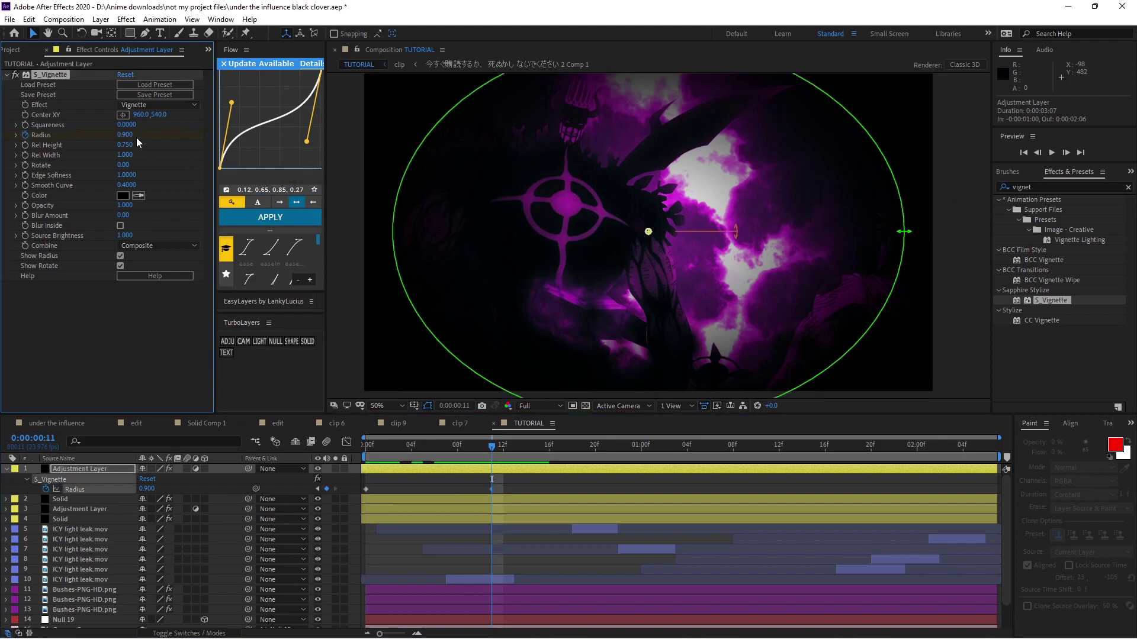
{"action": "left_click_drag", "start_coordinate": [482, 456], "coordinate": [366, 448]}
{"action": "key", "text": "space"}
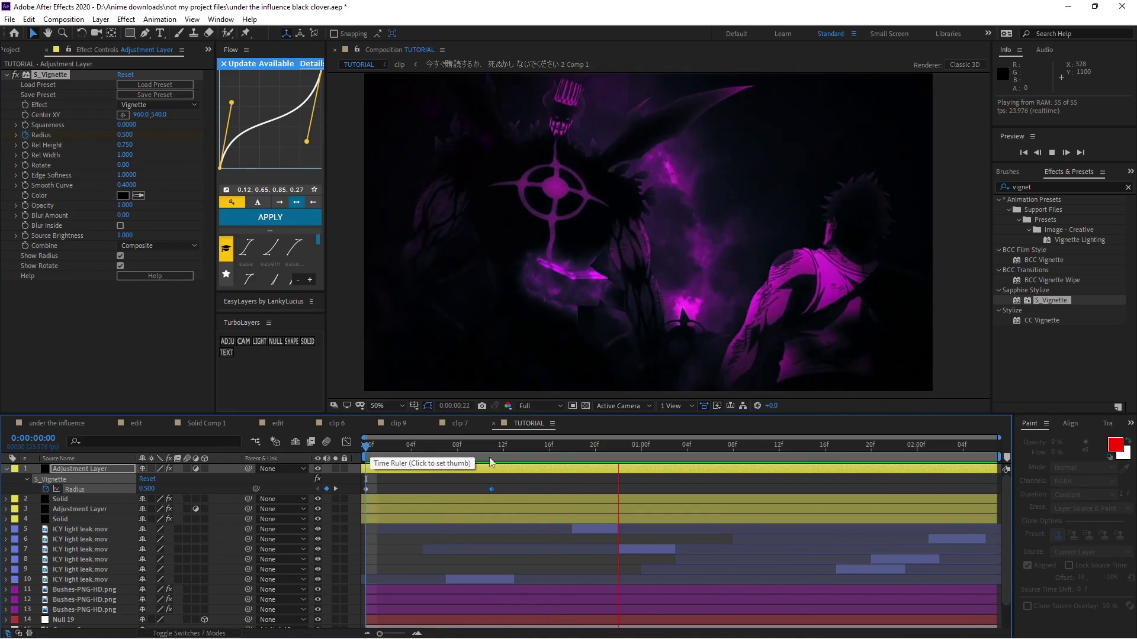
- Set the vignette's Opacity to 0.9 and play the composition back from the first frame
{"action": "left_click", "coordinate": [495, 449]}
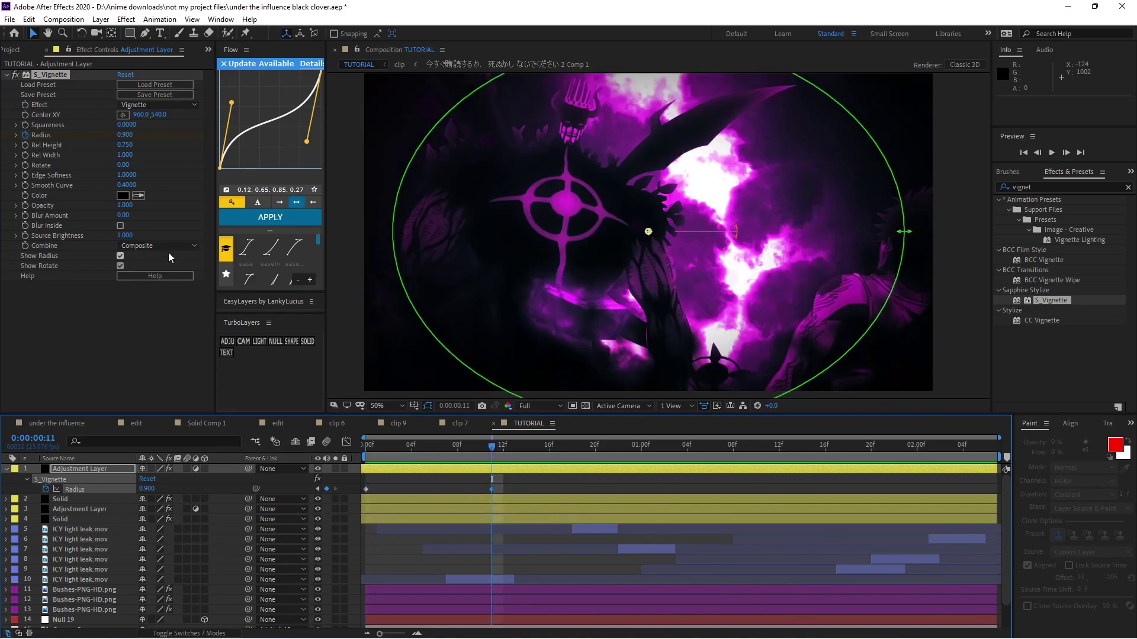
{"action": "key", "text": "space"}
{"action": "left_click", "coordinate": [125, 205]}
{"action": "type", "text": ".9"}
{"action": "key", "text": "Return"}
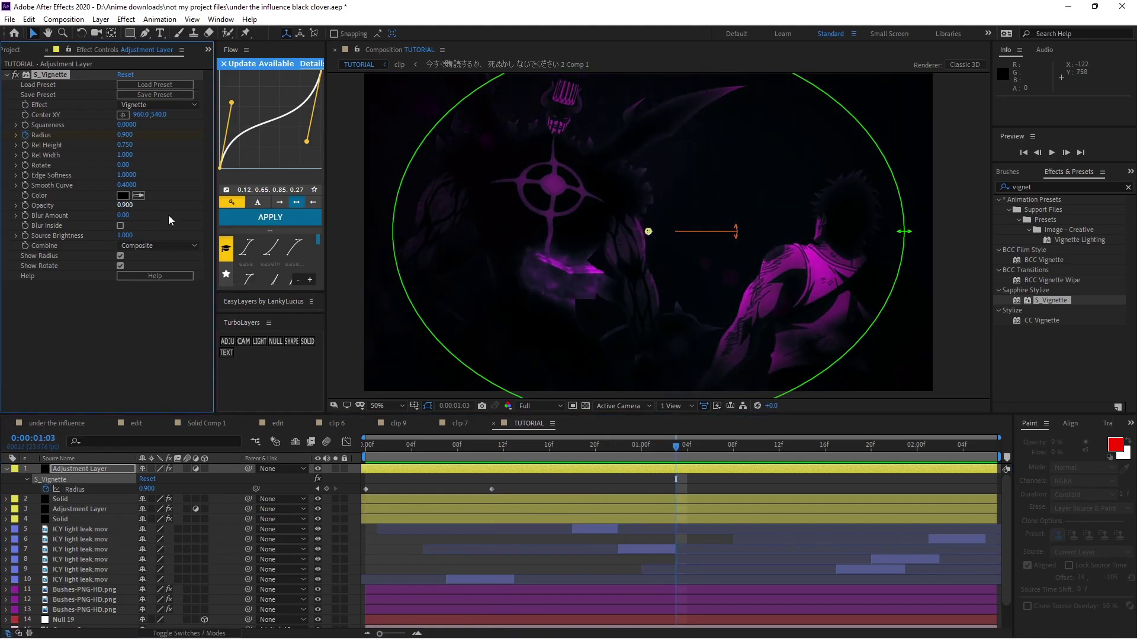
{"action": "key", "text": "space"}
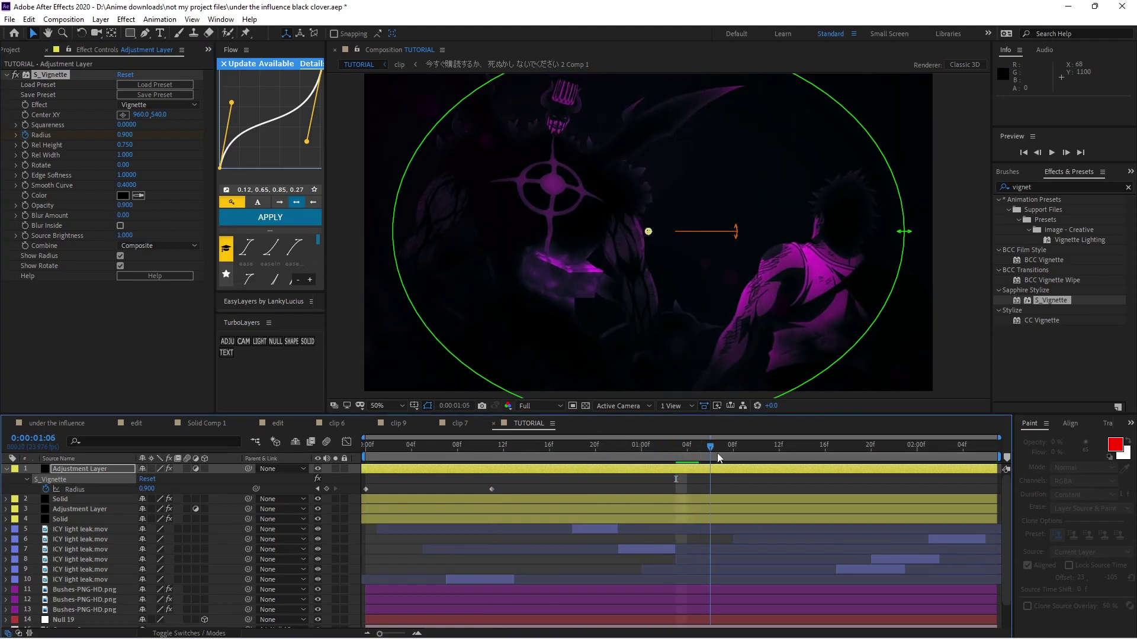
{"action": "left_click", "coordinate": [723, 446]}
{"action": "left_click_drag", "start_coordinate": [723, 446], "coordinate": [366, 446]}
{"action": "key", "text": "space"}
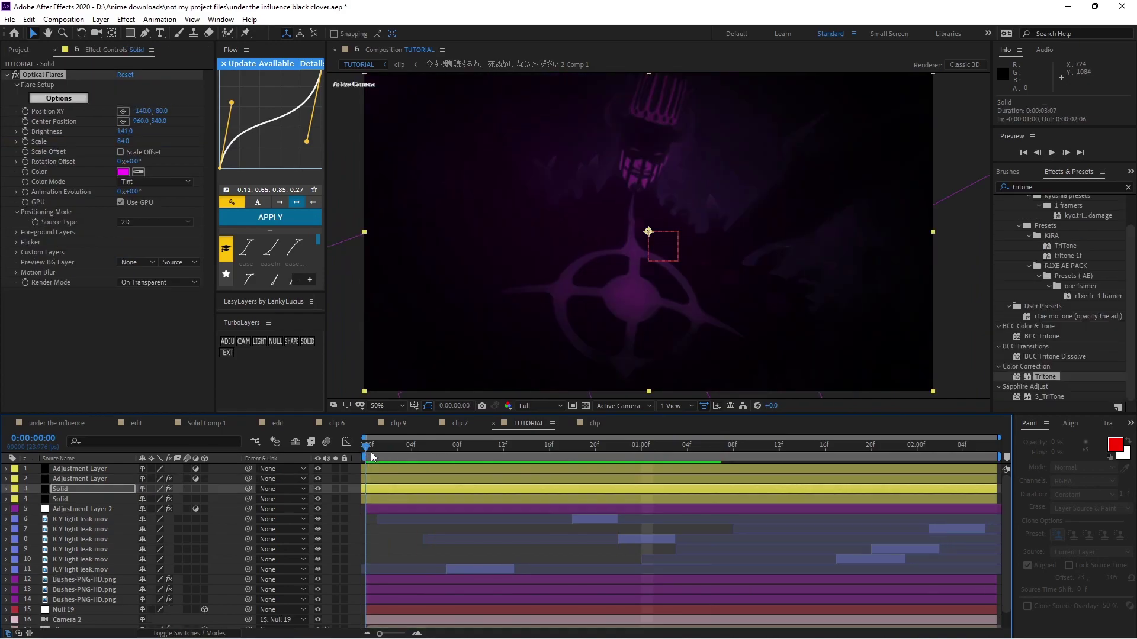
{"action": "left_click_drag", "start_coordinate": [371, 456], "coordinate": [578, 474]}
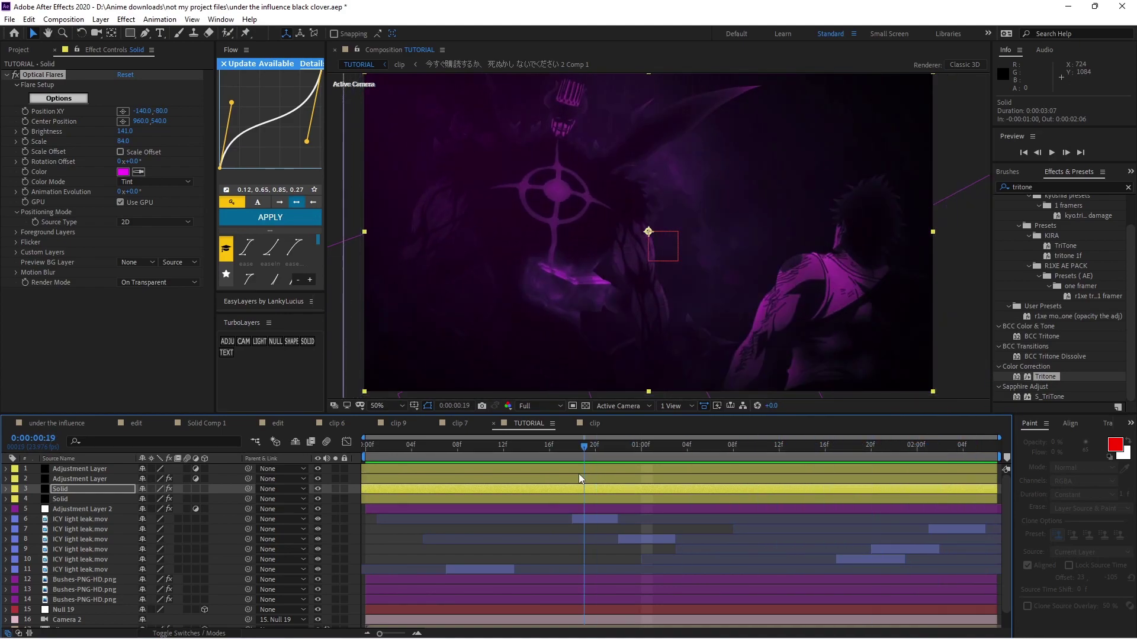
- Examine the flare's Glow and Multi Iris elements in the Optical Flares options
{"action": "left_click", "coordinate": [62, 100]}
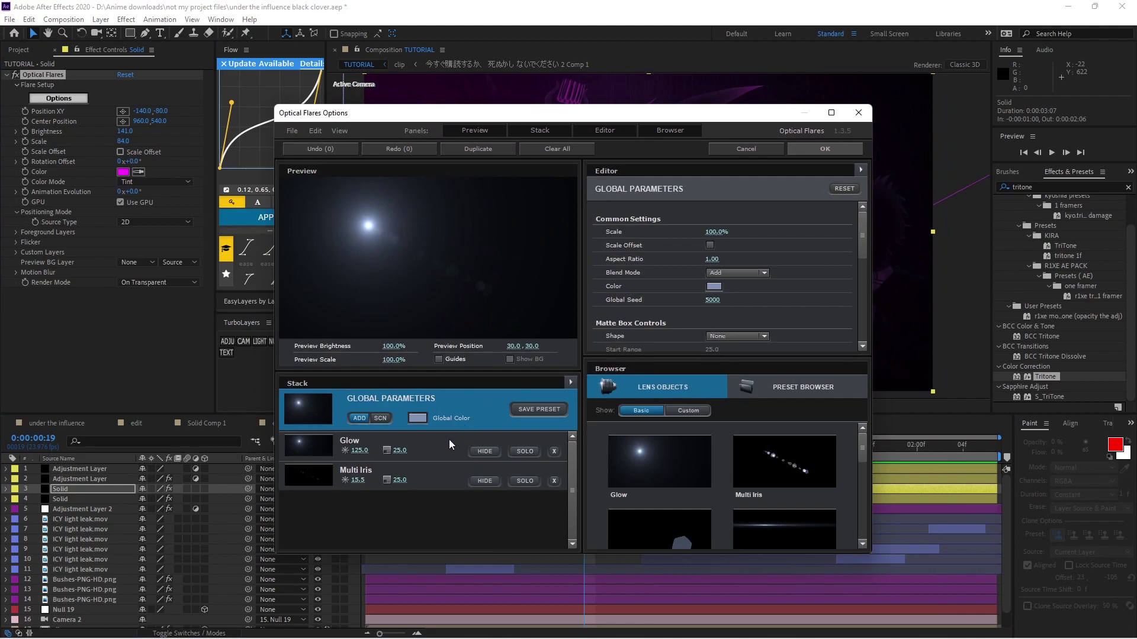
{"action": "left_click", "coordinate": [439, 471]}
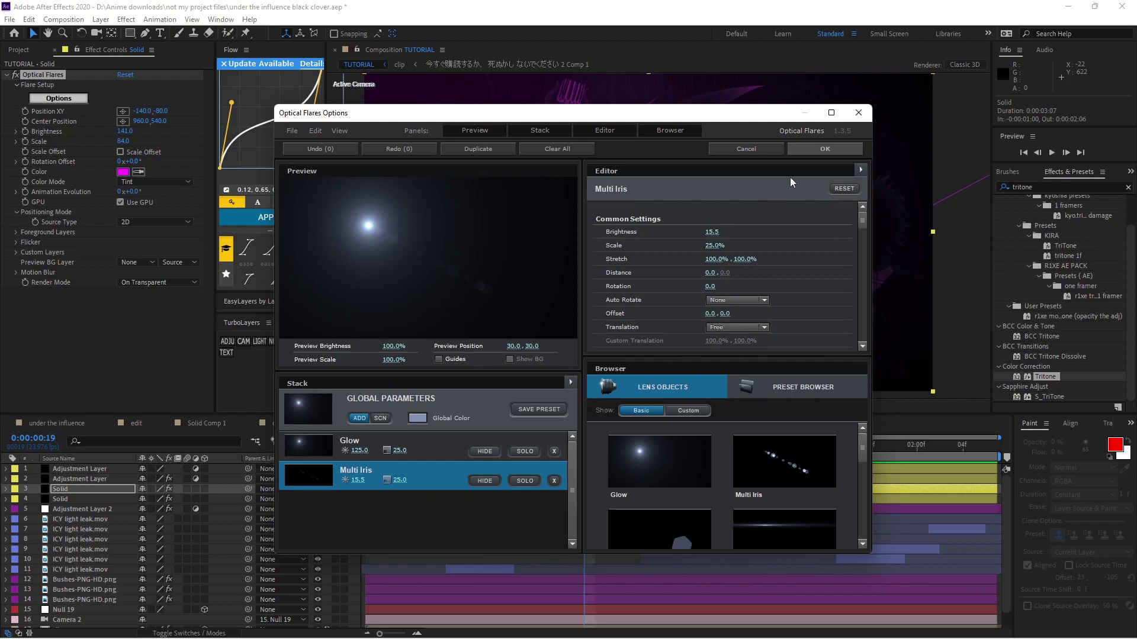
{"action": "left_click", "coordinate": [824, 148]}
{"action": "key", "text": "comma"}
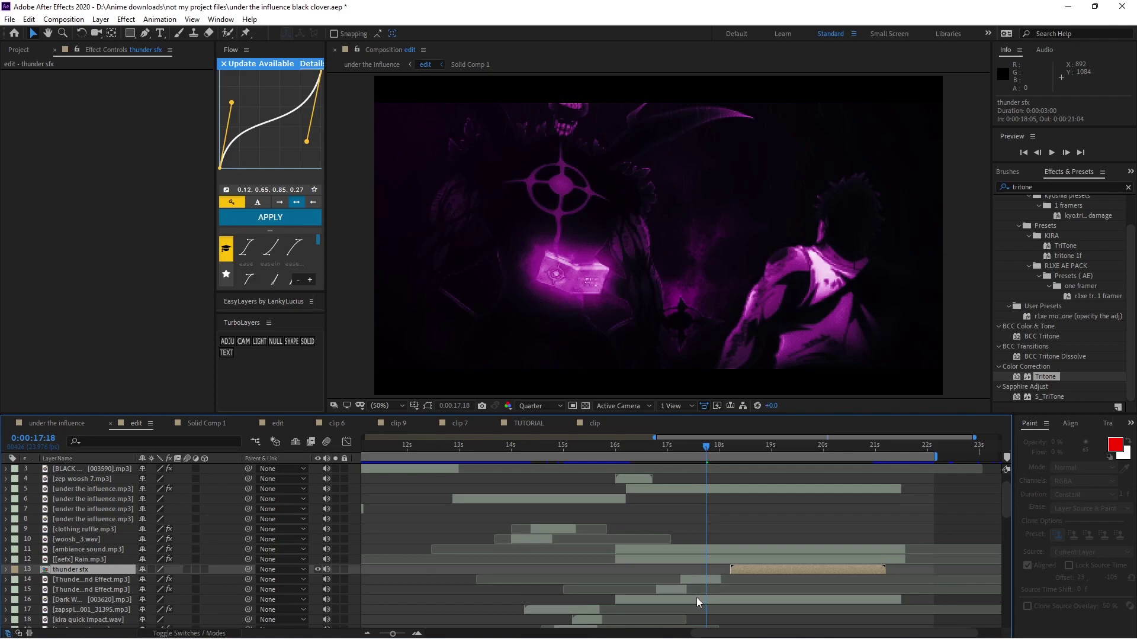
- Examine the edit composition's audio layers: dark wind ambience, thunder effects, rain, ambiance sound and the song with their effects
{"action": "left_click", "coordinate": [696, 599]}
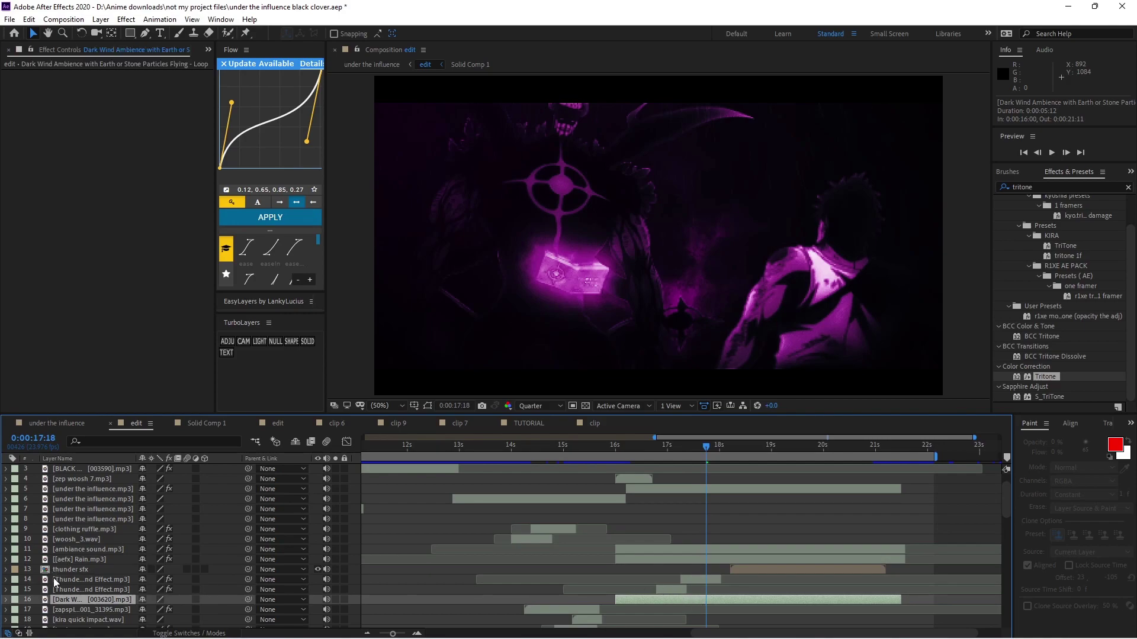
{"action": "left_click", "coordinate": [93, 587]}
{"action": "left_click", "coordinate": [92, 578]}
{"action": "left_click", "coordinate": [88, 567]}
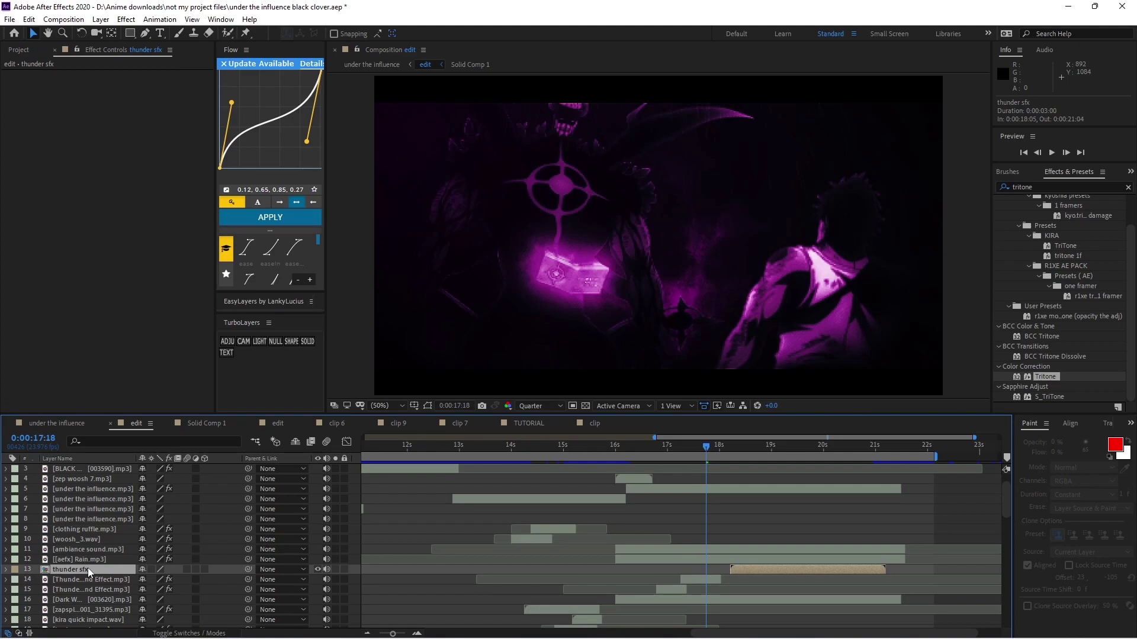
{"action": "left_click", "coordinate": [86, 559]}
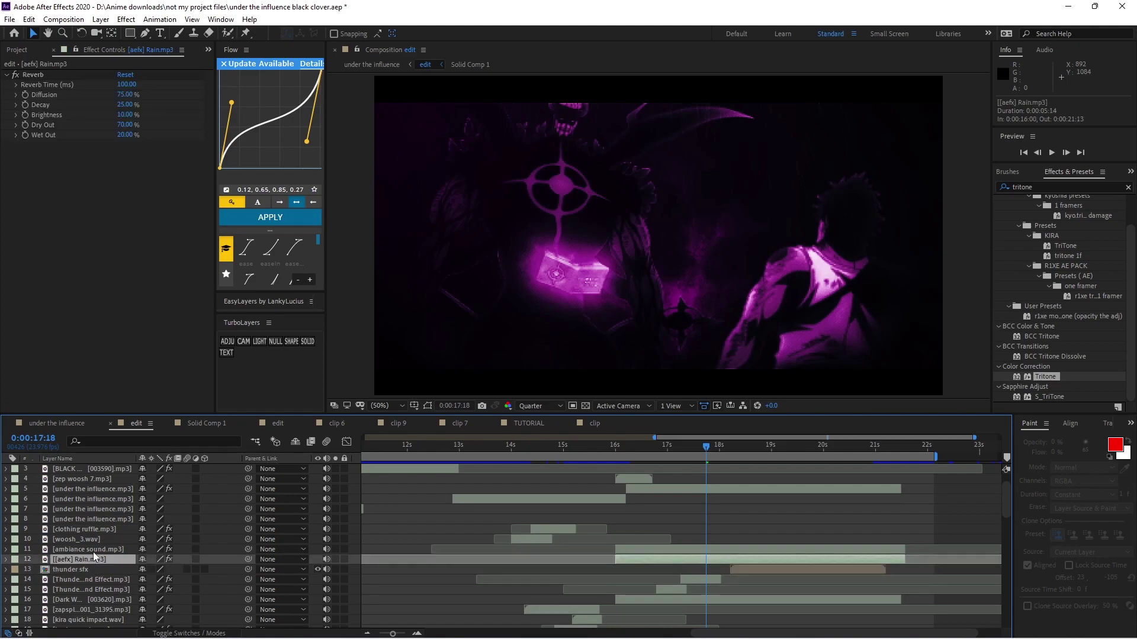
{"action": "left_click", "coordinate": [94, 548]}
{"action": "left_click", "coordinate": [111, 488]}
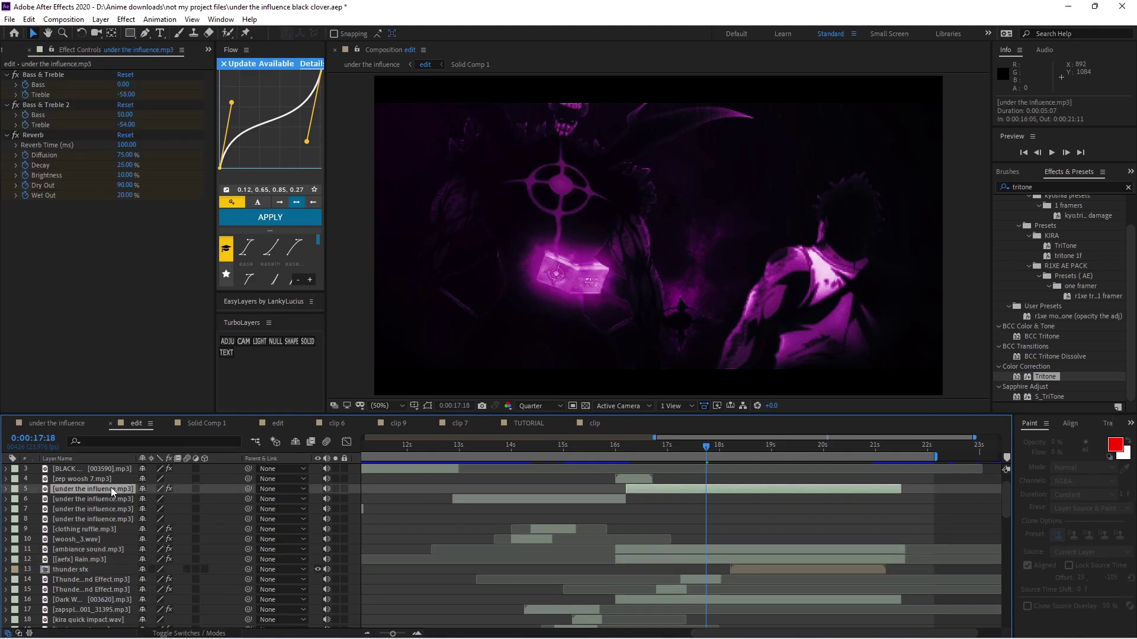
{"action": "left_click", "coordinate": [714, 552]}
{"action": "left_click", "coordinate": [705, 559]}
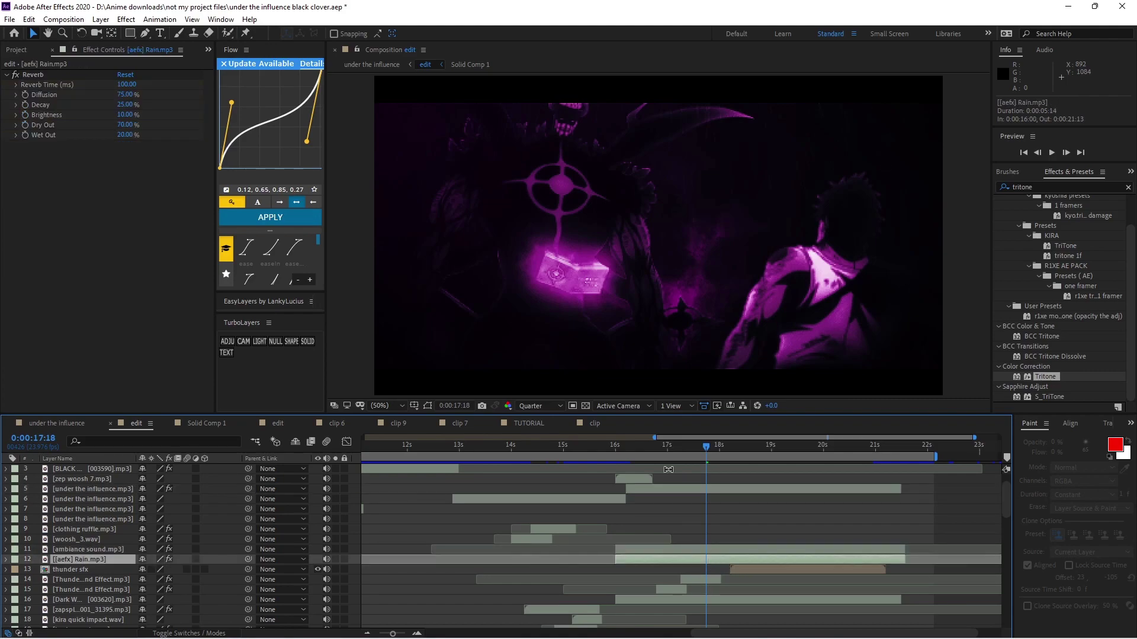